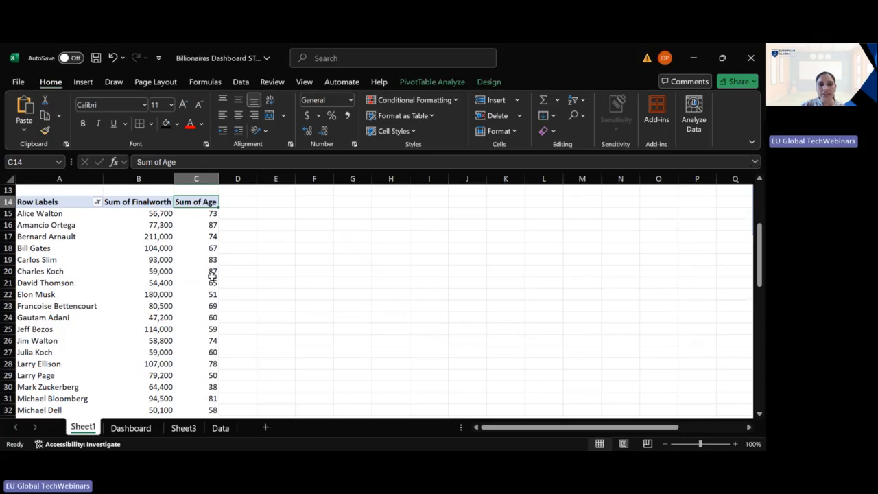
left_click(155, 223)
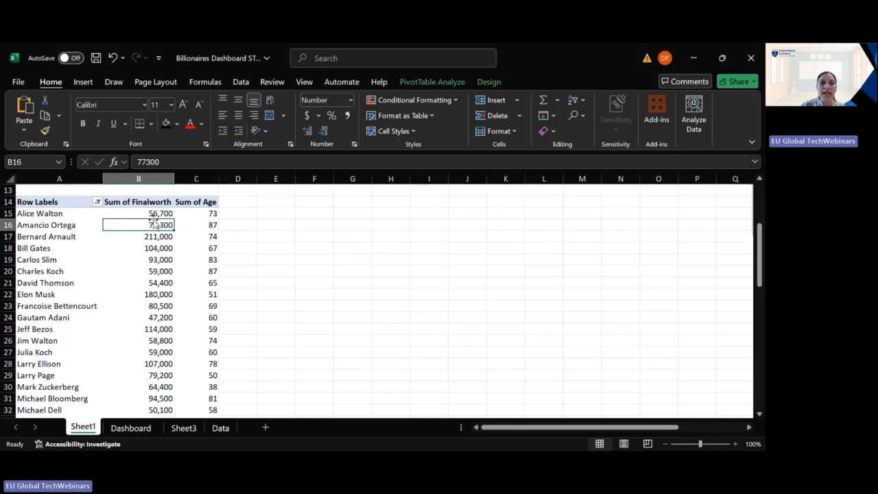
left_click(206, 224)
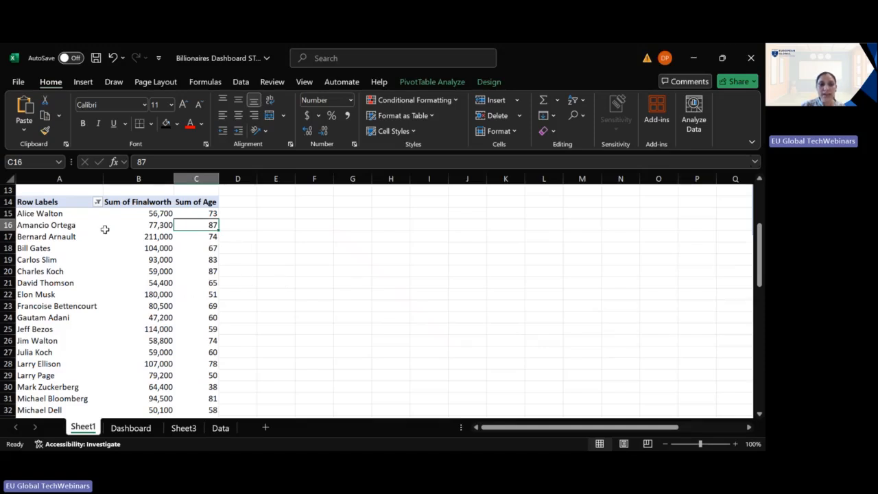
mouse_move(103, 229)
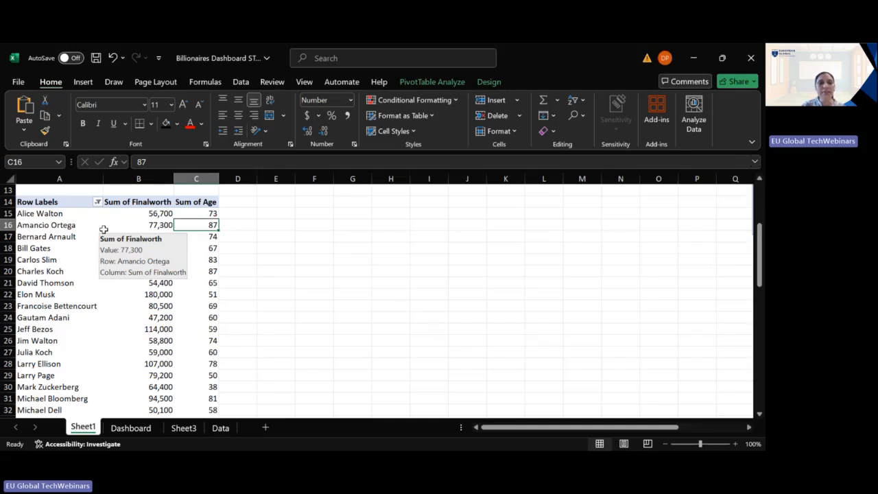
Select the whole pivot table of names, Sum of Finalworth and Sum of Age, from A14 to C39.
left_click(62, 202)
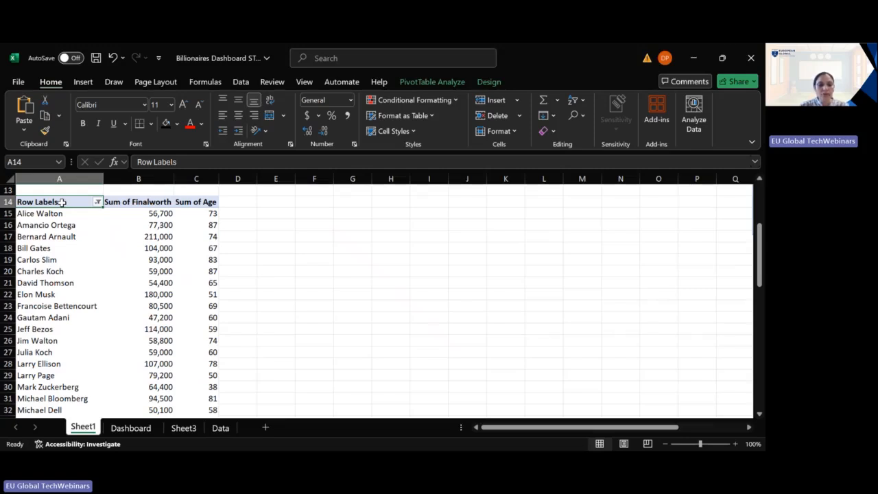
key("shift+Right")
key("shift+Right")
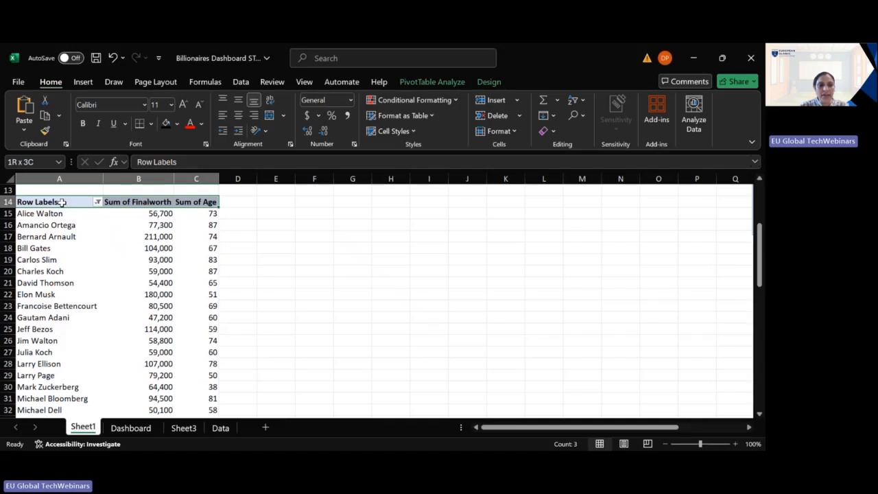
key("ctrl+shift+Down")
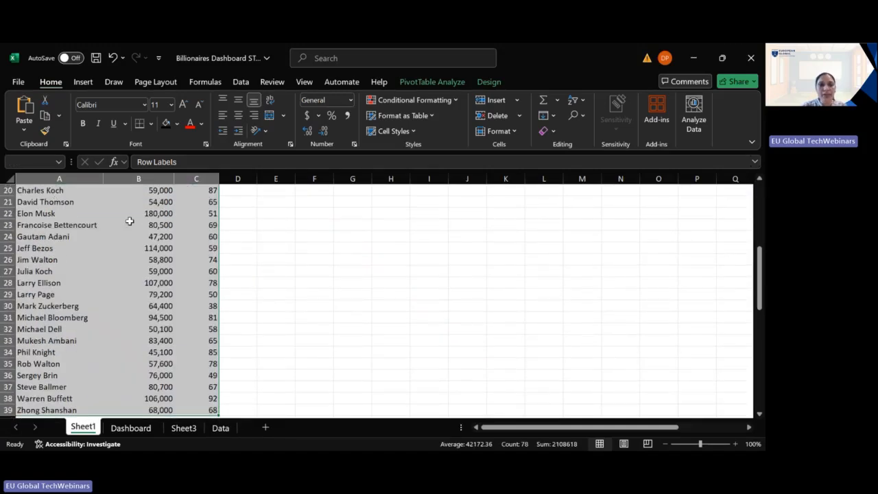
scroll(220, 404, "down", 2)
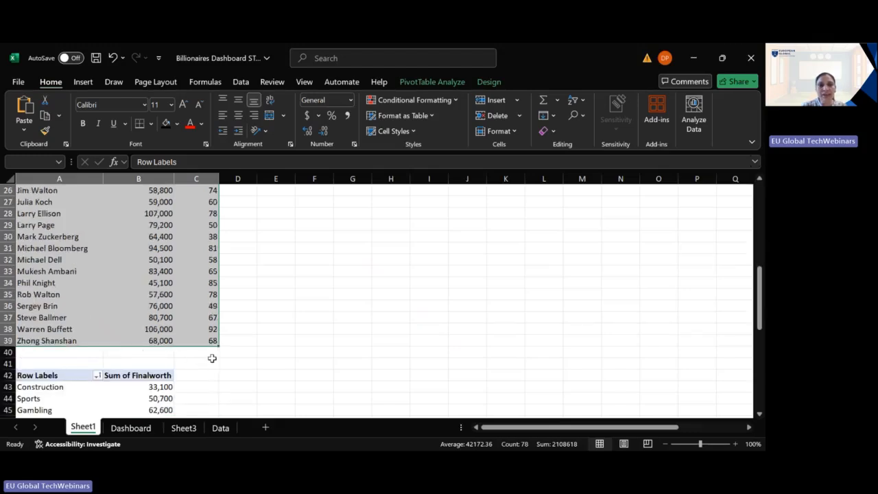
Check the grand totals options available for the selected pivot table.
left_click(491, 82)
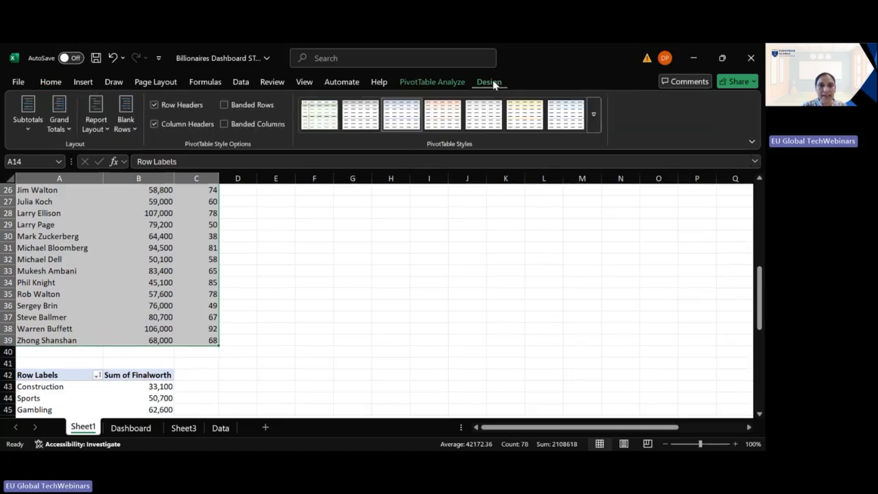
left_click(67, 126)
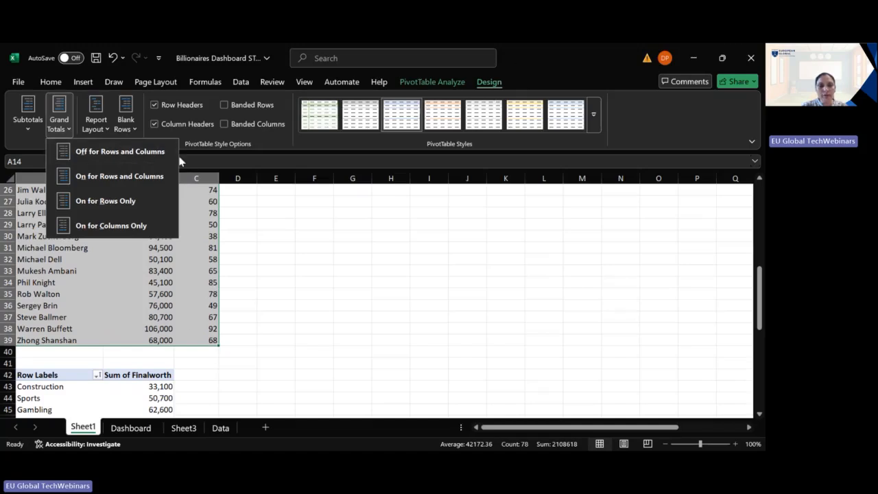
left_click(295, 220)
Insert a combo chart with Sum of Finalworth as clustered columns and Sum of Age as a line on the secondary axis.
scroll(150, 254, "up", 5)
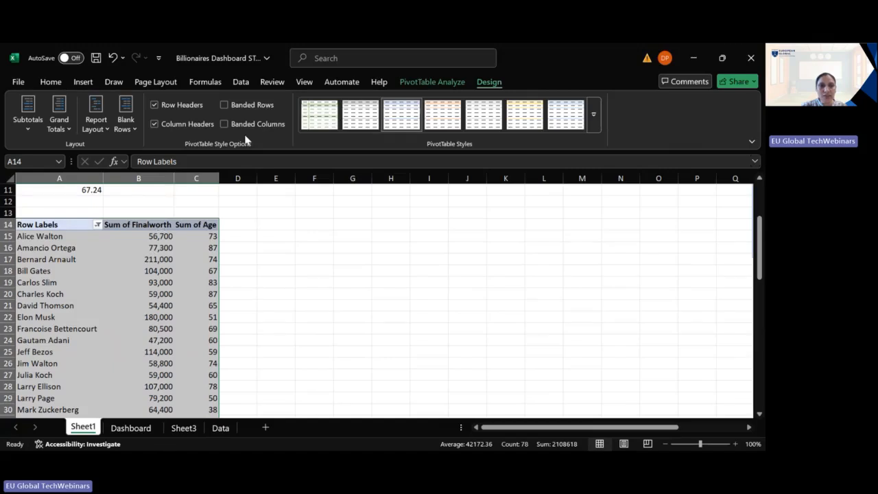
left_click(87, 83)
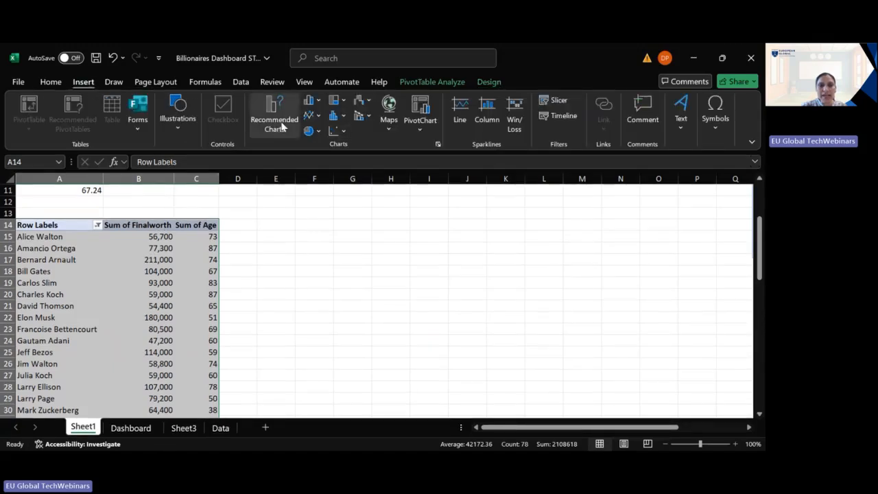
left_click(280, 121)
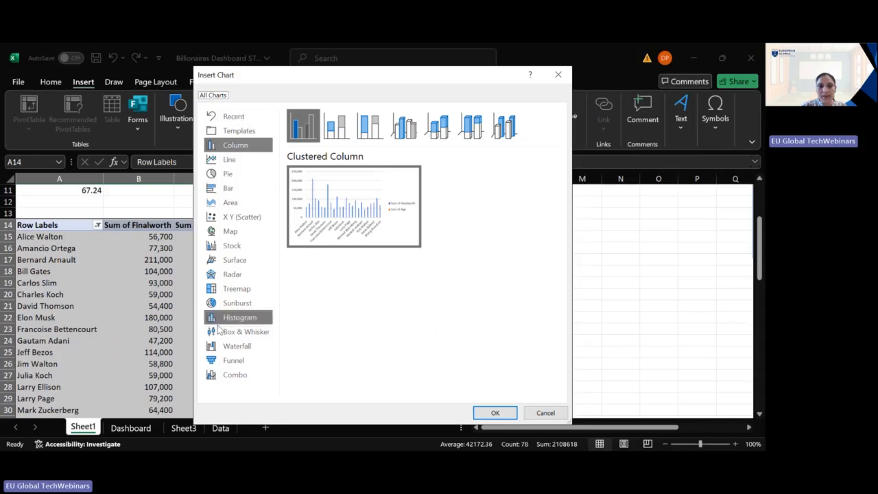
left_click(221, 380)
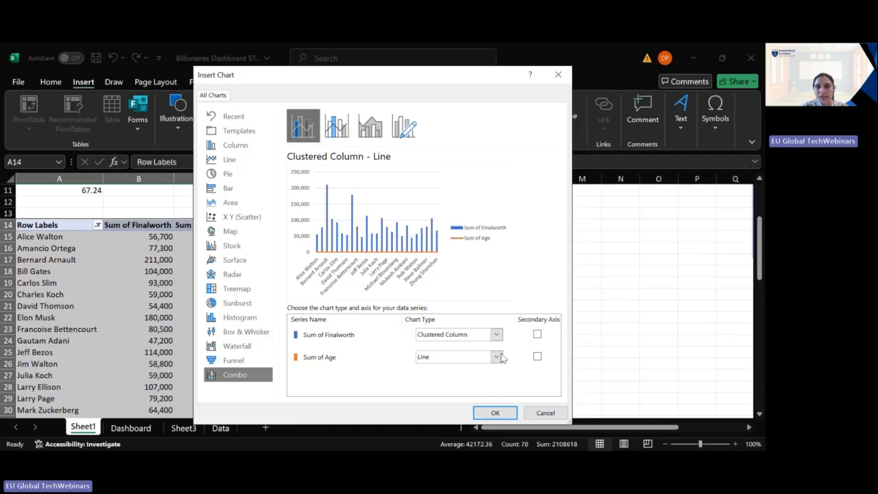
left_click(537, 357)
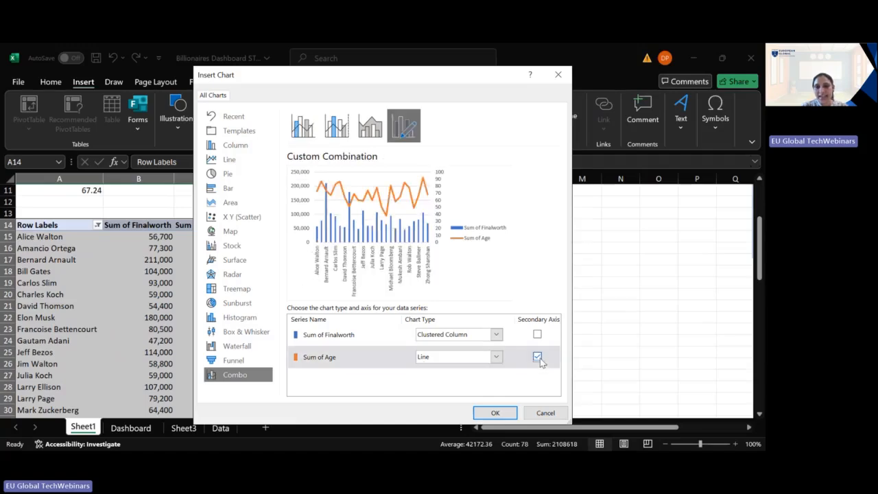
left_click(493, 413)
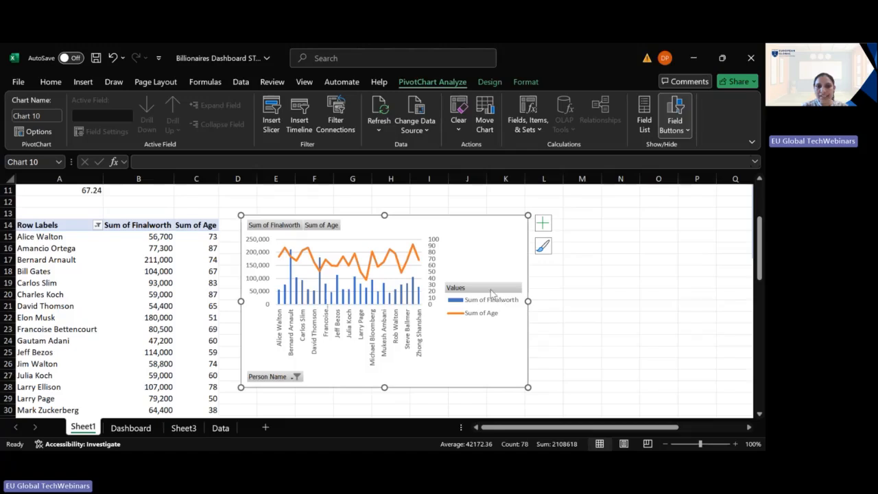
right_click(272, 224)
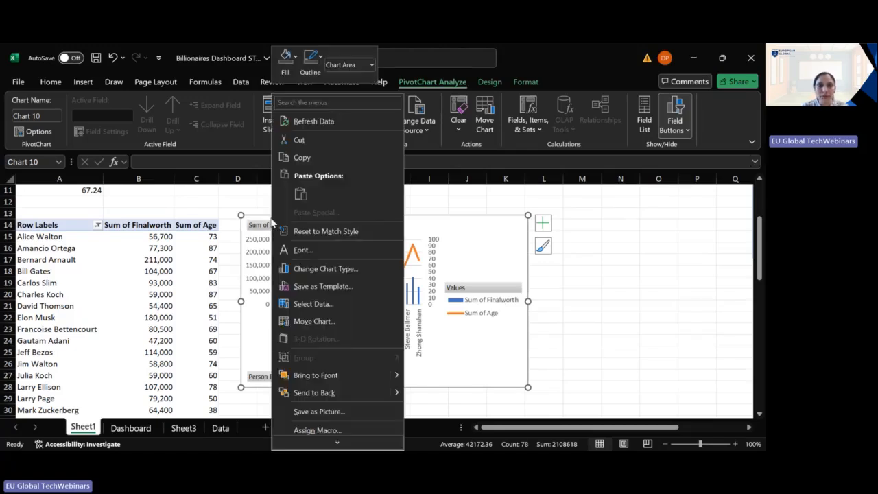
left_click(310, 144)
key("Delete")
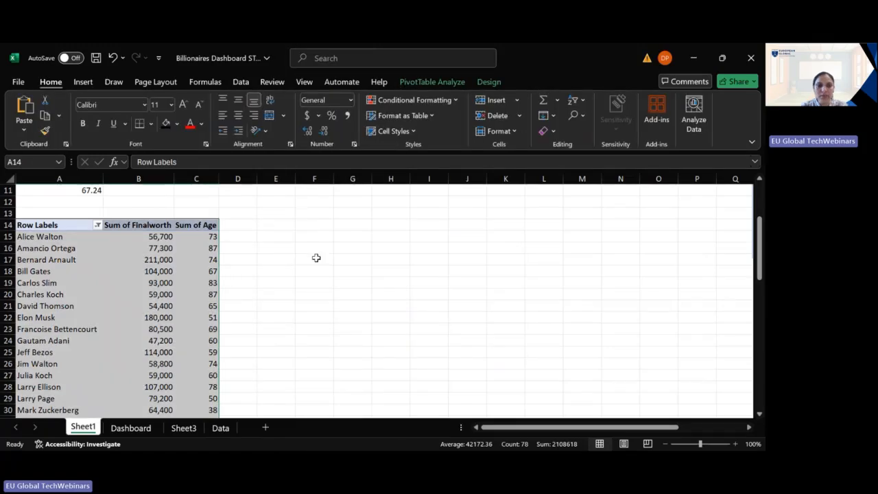
key("ctrl+z")
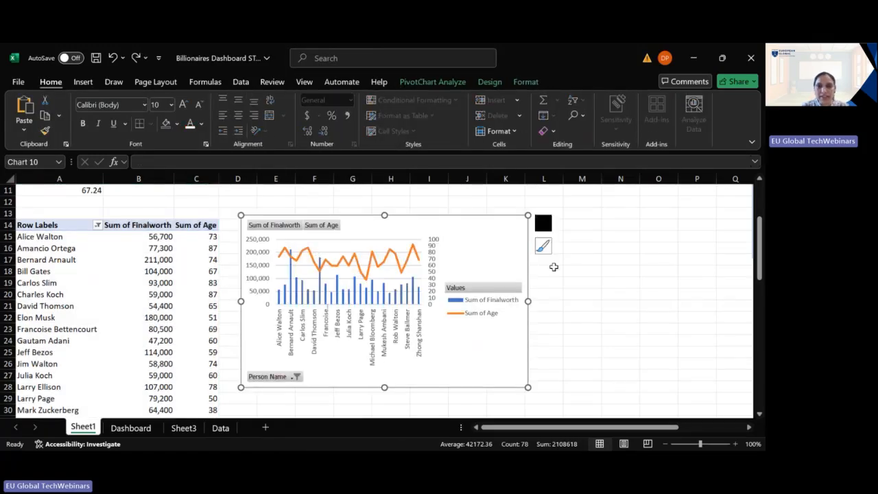
left_click(569, 317)
left_click(479, 290)
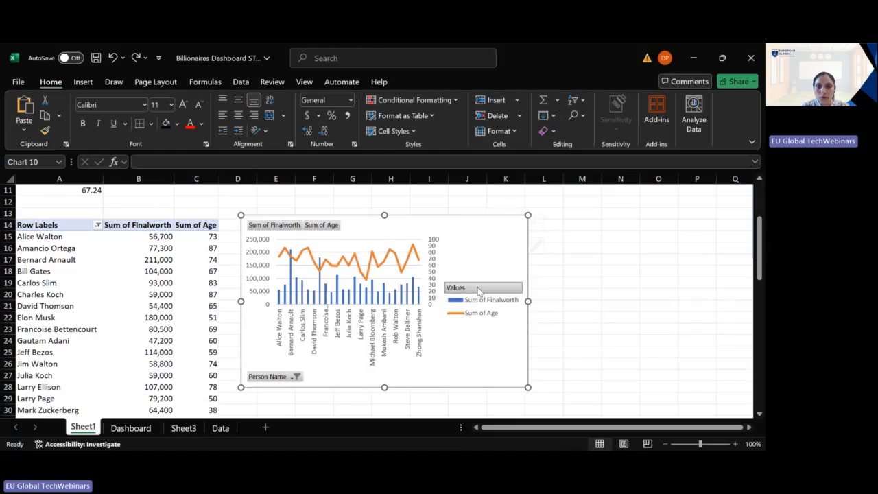
left_click(477, 295)
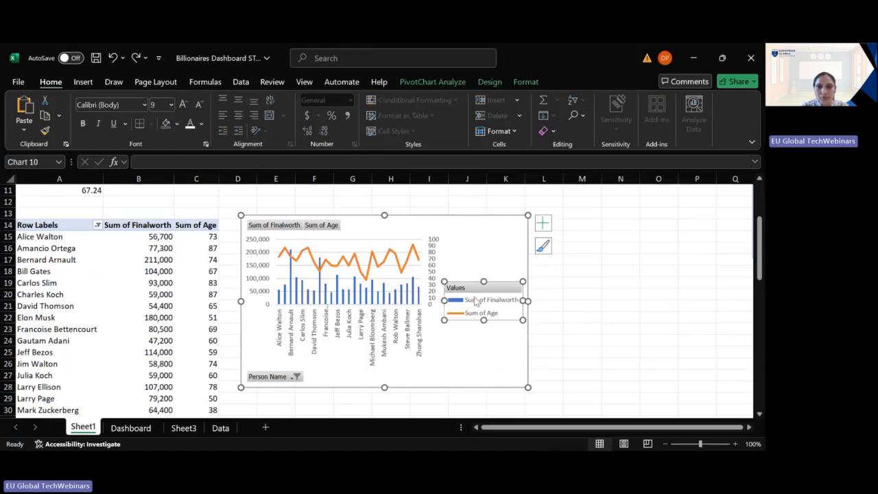
left_click(501, 355)
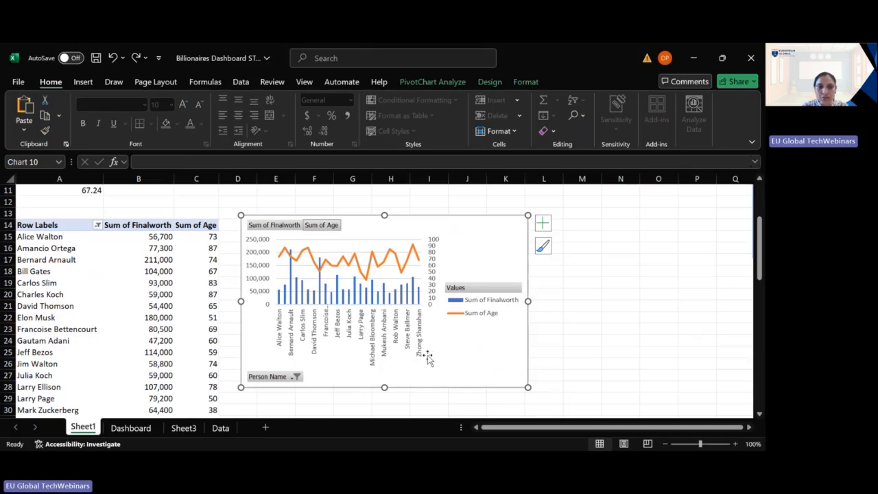
left_click(625, 341)
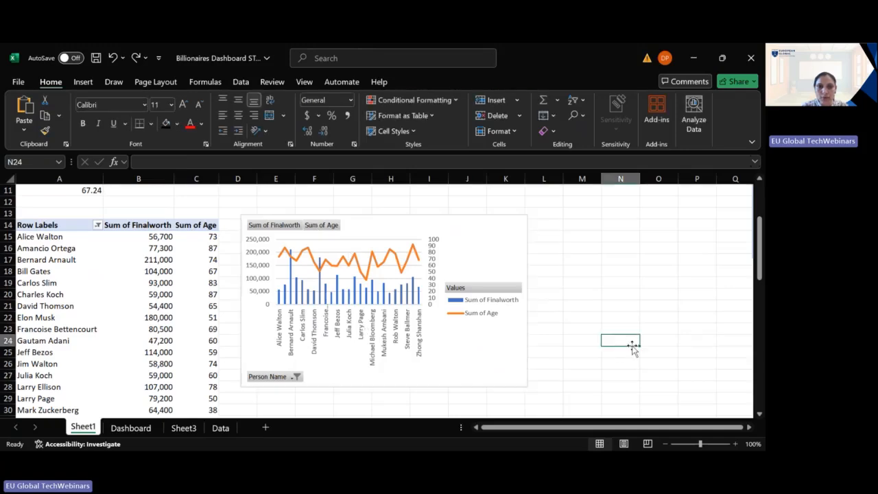
Set the combo chart's legend to No Outline.
left_click(463, 291)
left_click(460, 305)
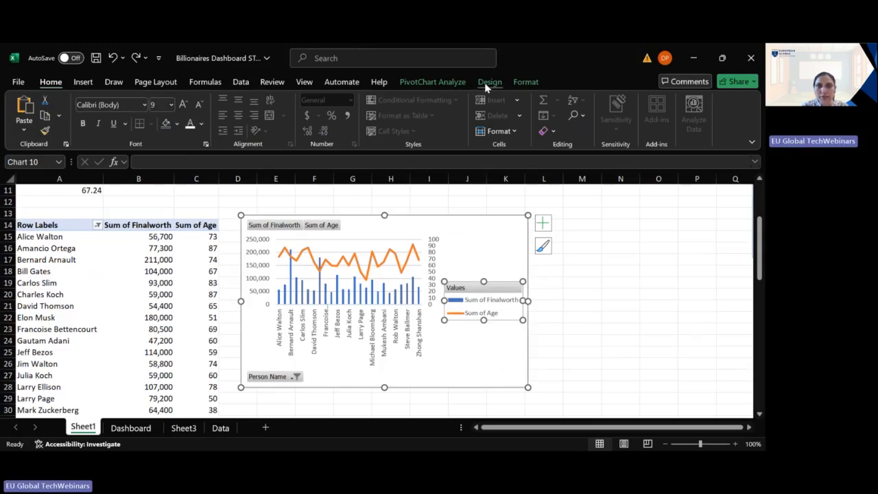
left_click(526, 82)
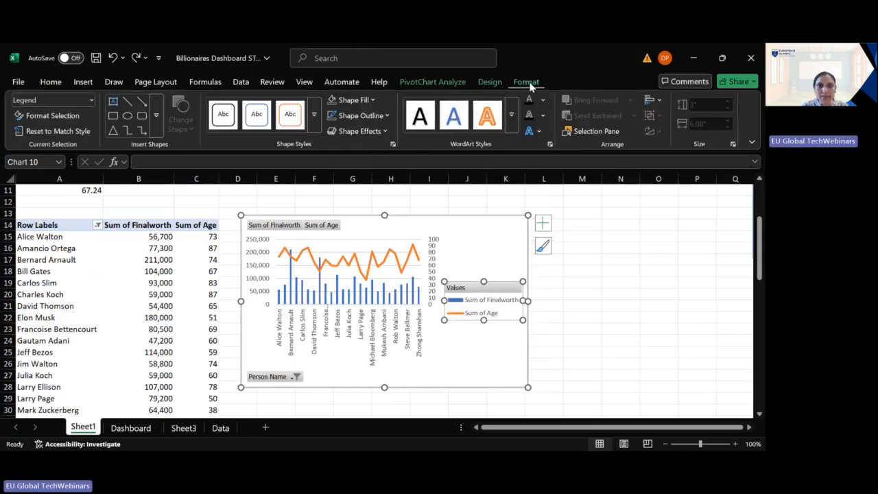
left_click(379, 116)
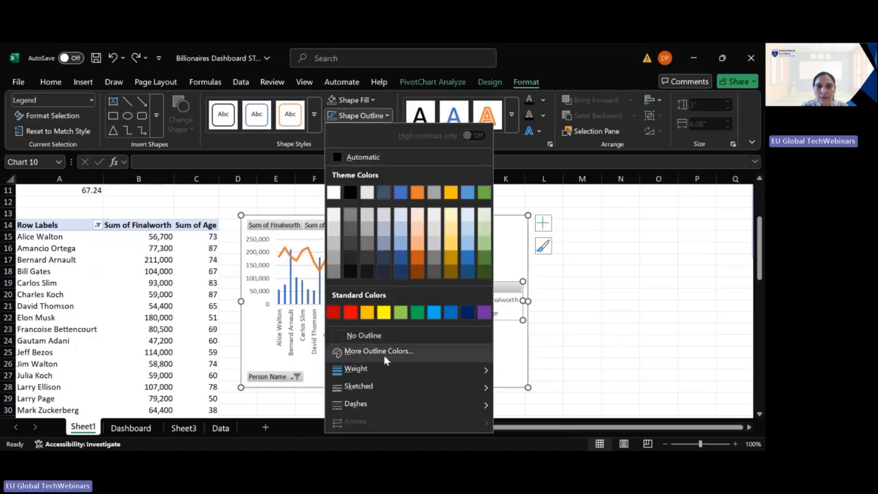
left_click(382, 336)
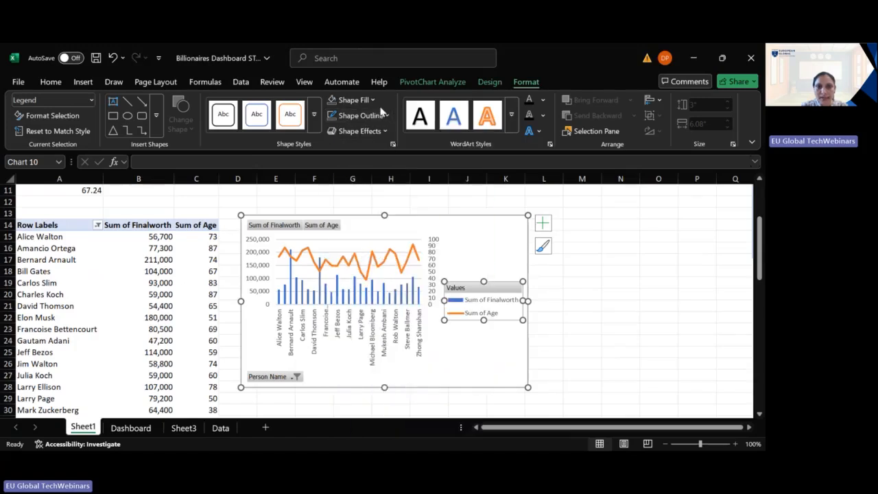
left_click(560, 328)
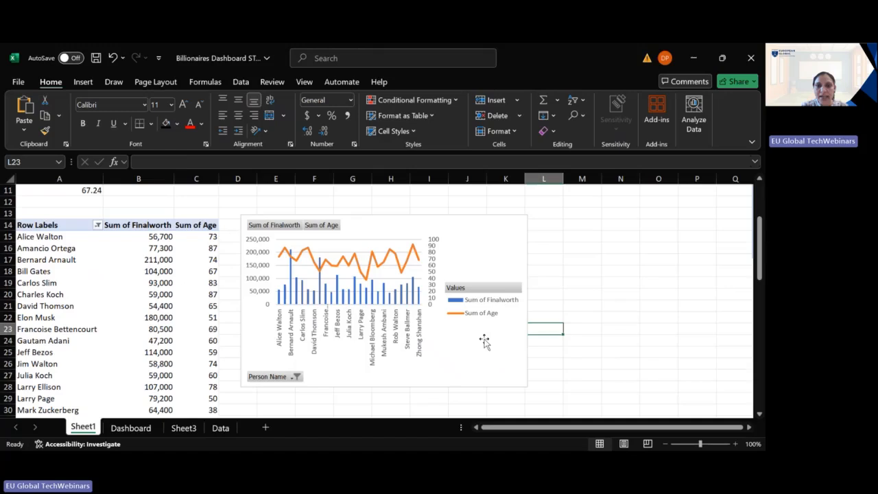
Move the combo chart a little away from the pivot table and enlarge it to span columns E to O.
left_click(464, 316)
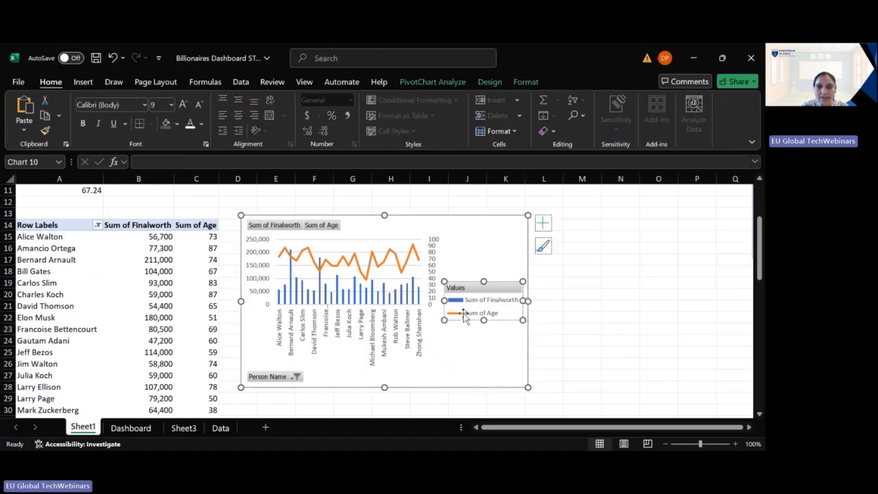
left_click_drag(378, 390, 411, 360)
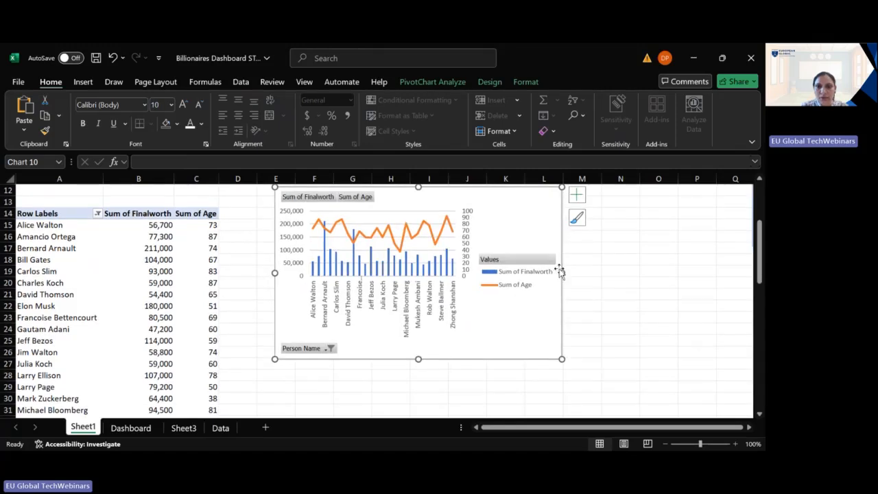
left_click_drag(567, 273, 659, 272)
left_click_drag(467, 358, 470, 417)
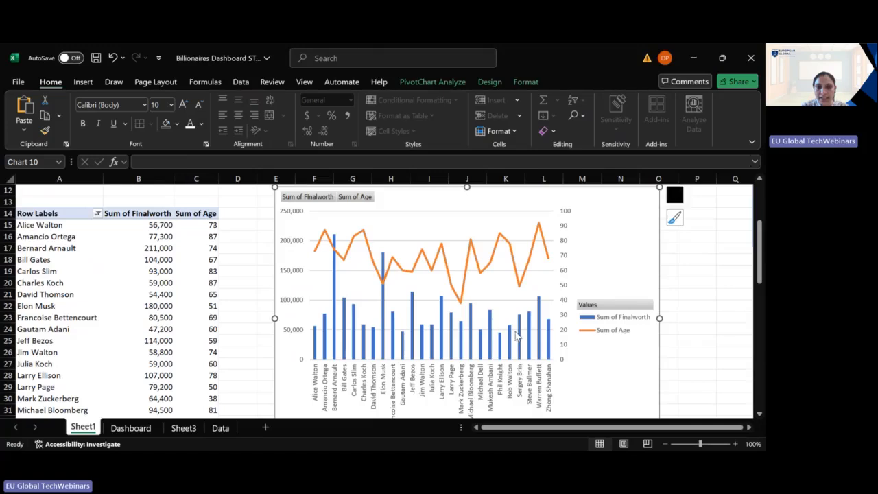
Check the options on the chart's Sum of Finalworth and Sum of Age field buttons.
scroll(384, 354, "up", 4)
left_click(356, 326)
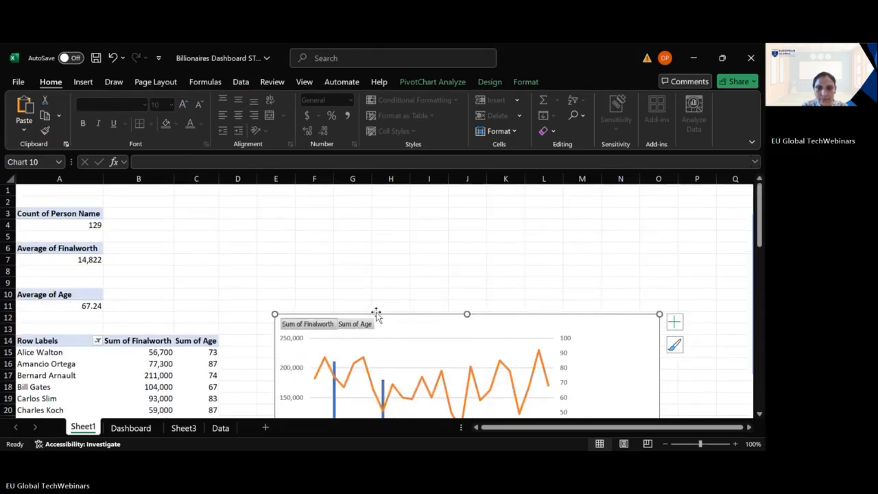
scroll(375, 314, "down", 1)
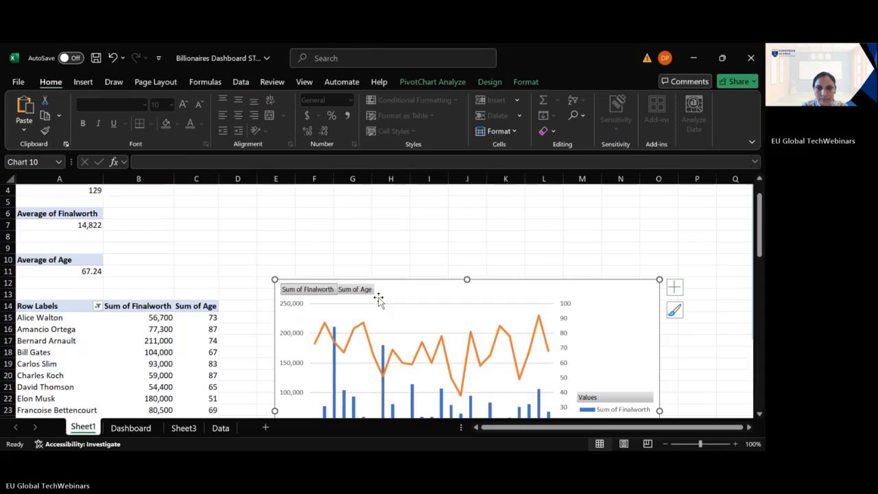
right_click(319, 292)
left_click(286, 270)
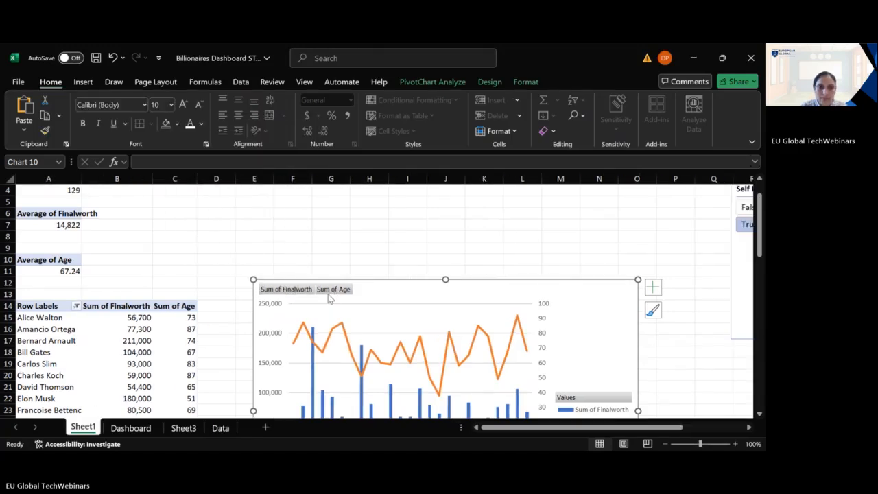
left_click(330, 294)
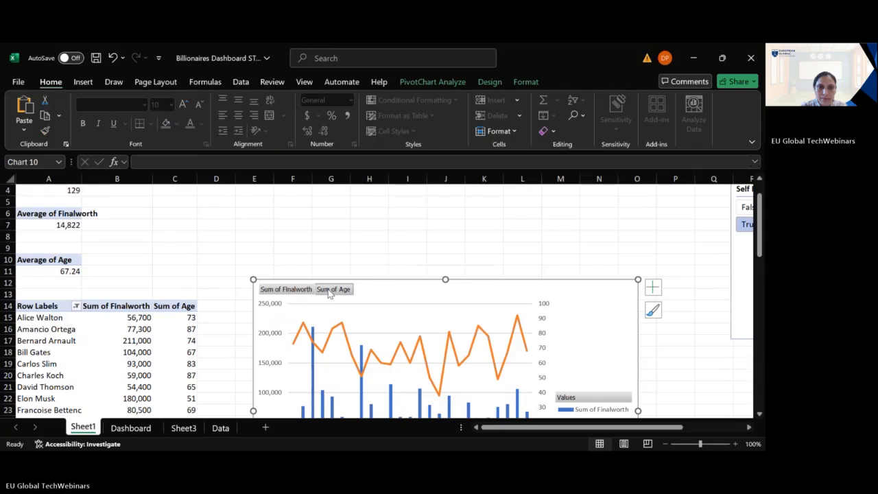
right_click(278, 294)
left_click(286, 293)
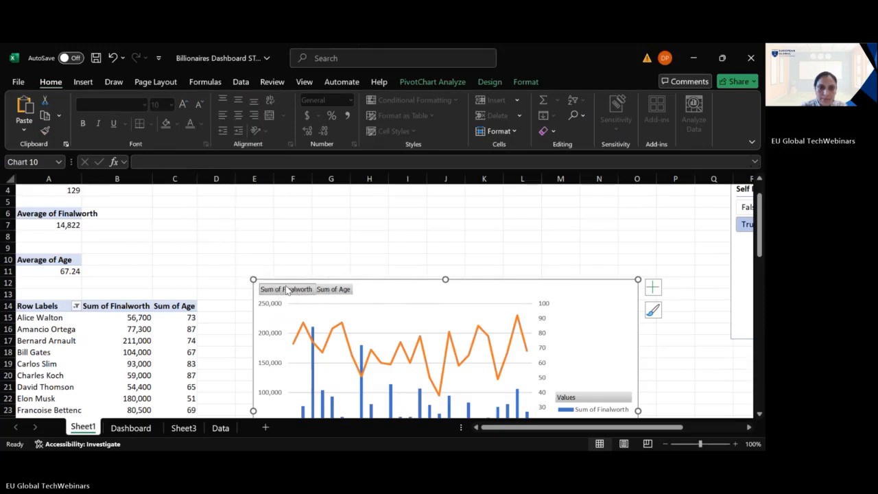
Delete the legend from the combo chart.
scroll(583, 329, "down", 3)
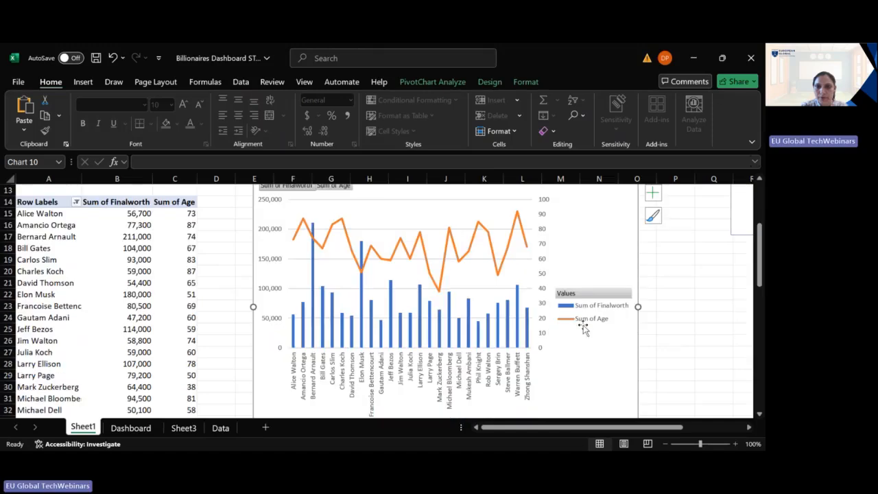
left_click(584, 323)
right_click(582, 323)
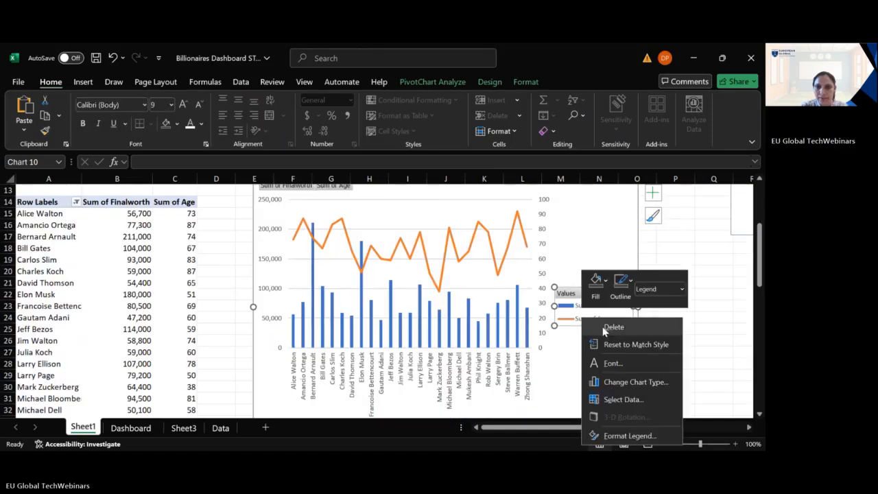
left_click(598, 327)
Check the sort and filter options of the chart's Person Name field, then close them without changes.
scroll(407, 323, "up", 4)
scroll(372, 333, "down", 7)
scroll(370, 331, "down", 1)
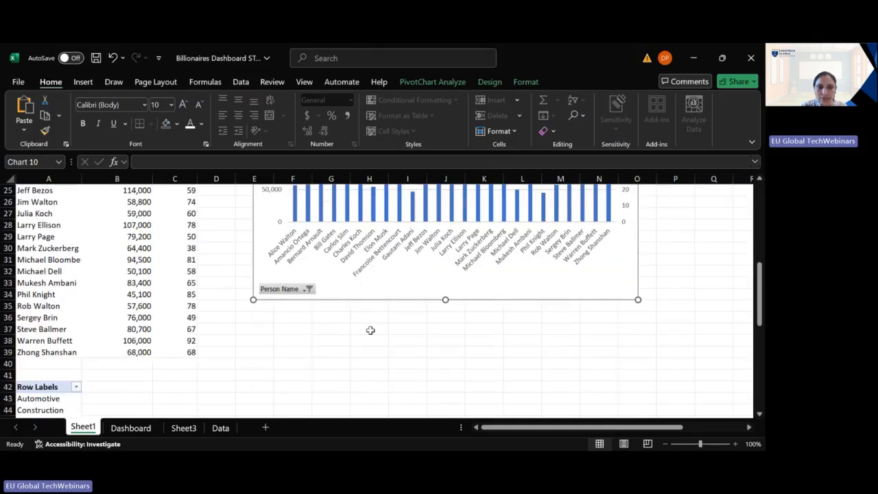
left_click(308, 288)
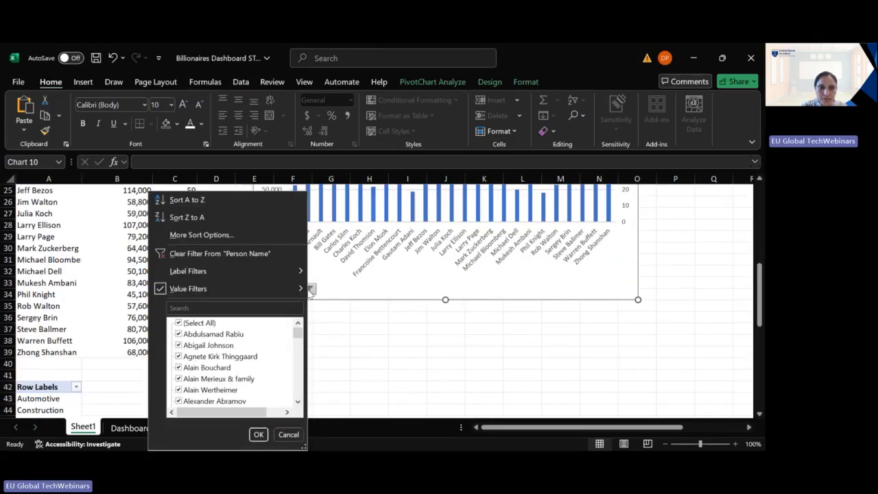
mouse_move(296, 290)
left_click(526, 357)
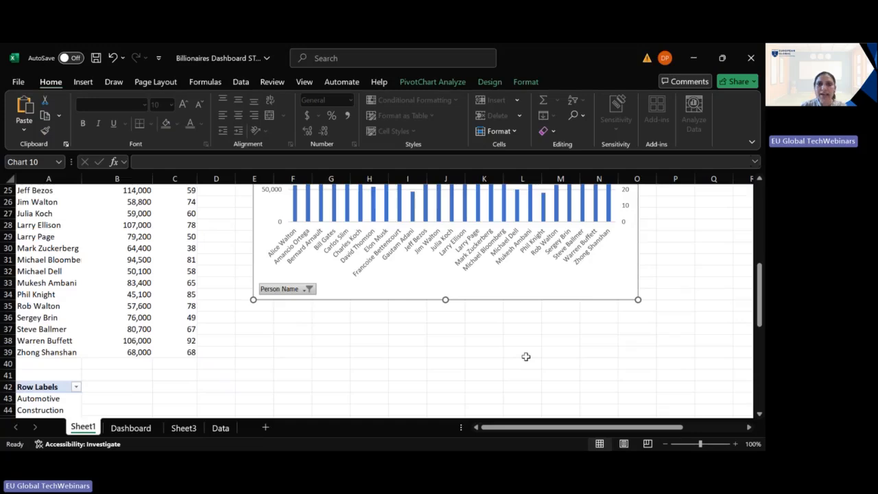
Widen the combo chart by extending its right edge into column P.
scroll(525, 357, "up", 4)
scroll(522, 326, "down", 1)
left_click_drag(638, 272, 674, 272)
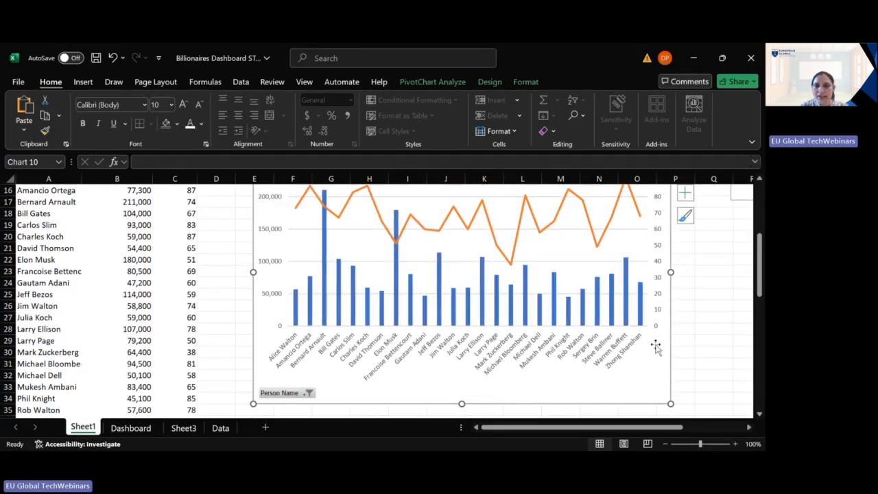
scroll(580, 341, "up", 2)
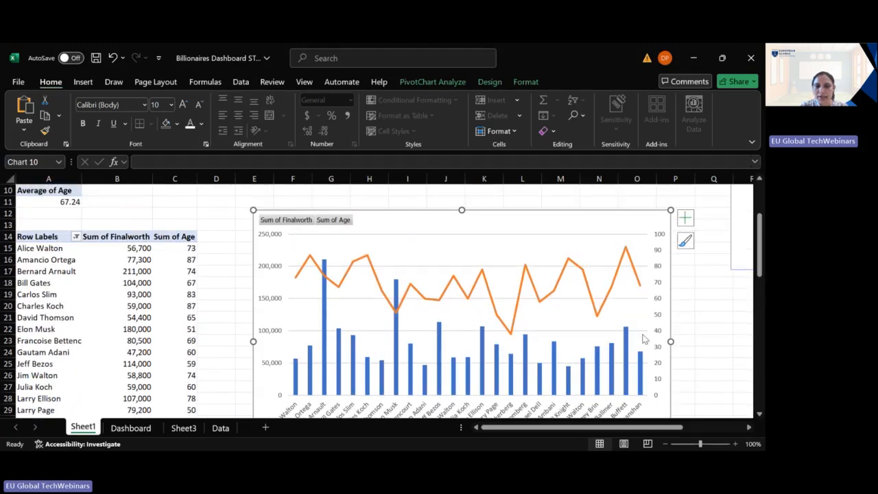
scroll(645, 340, "down", 2)
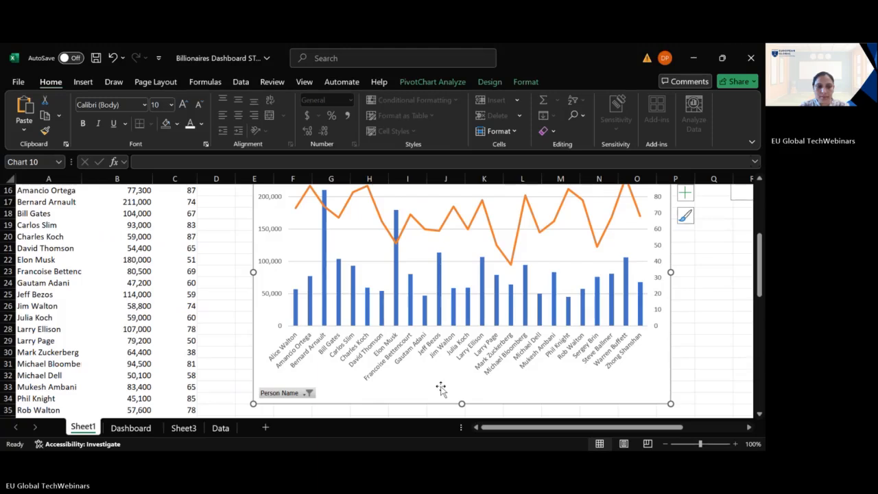
Cut the combo chart from Sheet1 and paste it onto the Dashboard sheet at the grey placeholder below the summary cards.
key("ctrl+x")
left_click(156, 429)
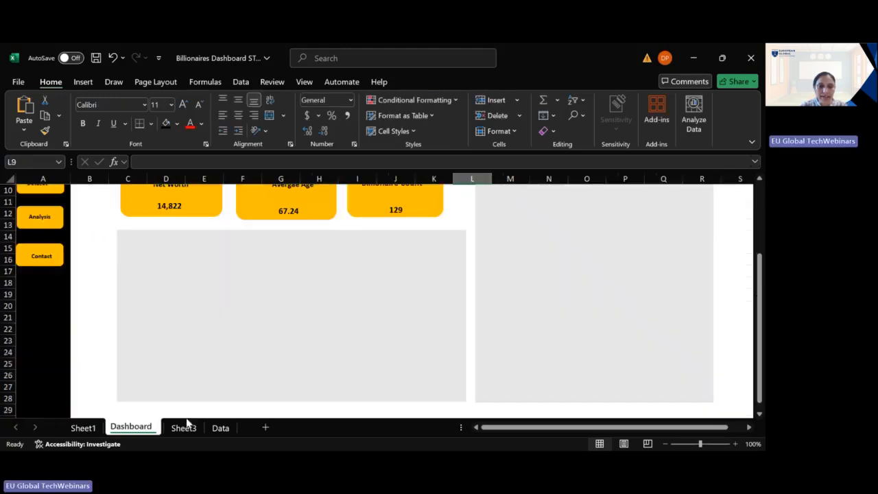
scroll(274, 329, "down", 1)
left_click(245, 279)
key("ctrl+v")
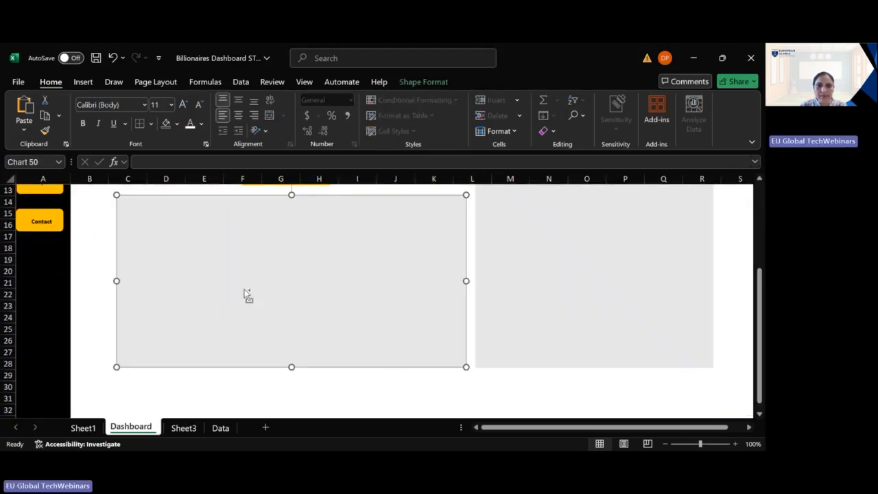
Resize the pasted chart to fit the grey placeholder below the cards, spanning columns C to K and ending around row 28.
left_click_drag(140, 325, 119, 327)
left_click_drag(533, 327, 458, 328)
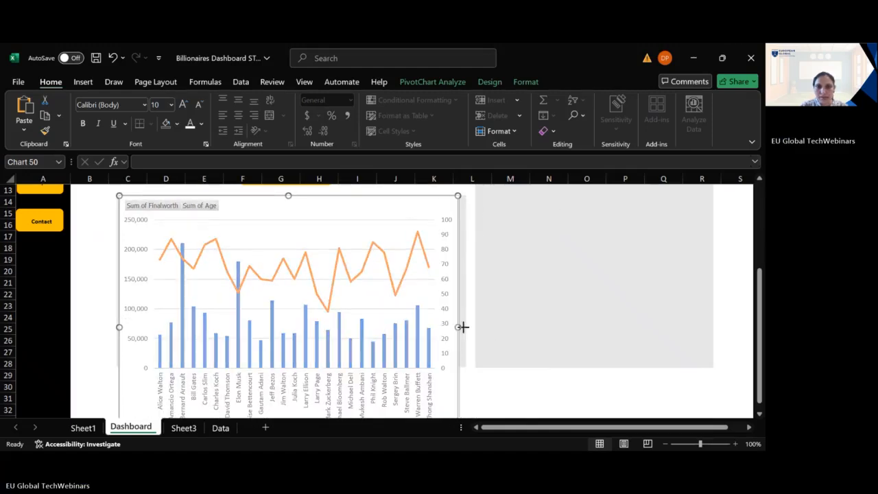
scroll(392, 333, "down", 3)
left_click_drag(293, 356, 309, 269)
scroll(515, 323, "up", 2)
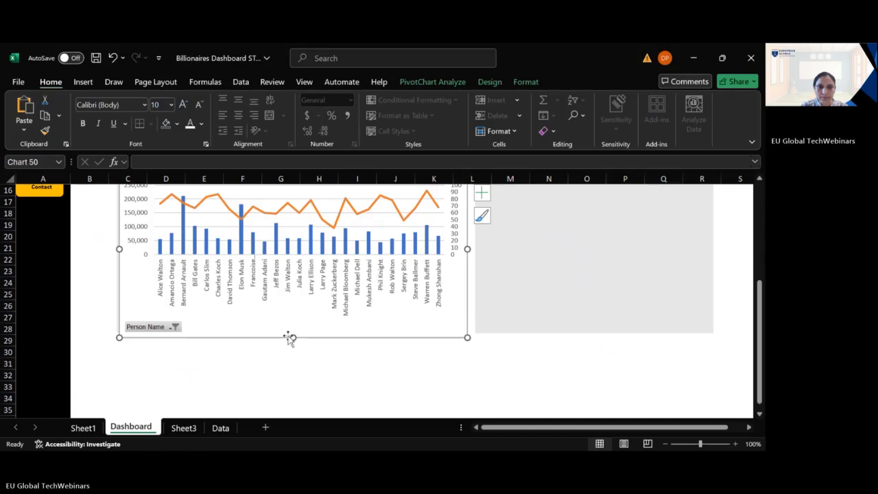
mouse_move(290, 338)
left_mouse_down()
mouse_move(292, 323)
mouse_move(291, 330)
left_mouse_up()
left_click(349, 362)
left_click(292, 326)
left_click(362, 356)
scroll(377, 364, "up", 2)
scroll(389, 369, "up", 2)
scroll(591, 353, "down", 6)
scroll(597, 356, "up", 5)
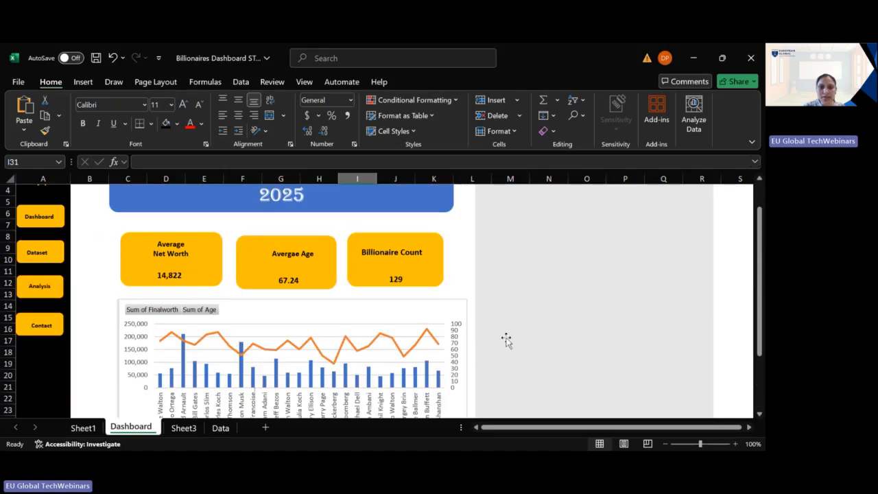
left_click(460, 353)
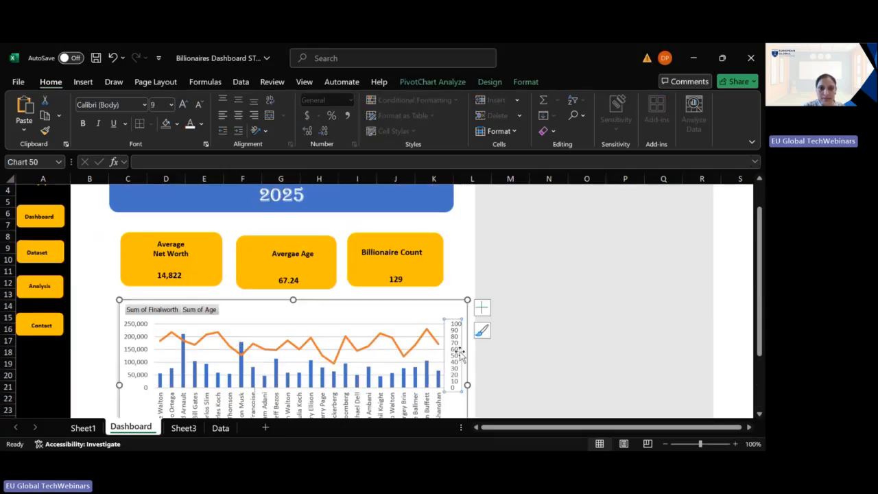
right_click(459, 352)
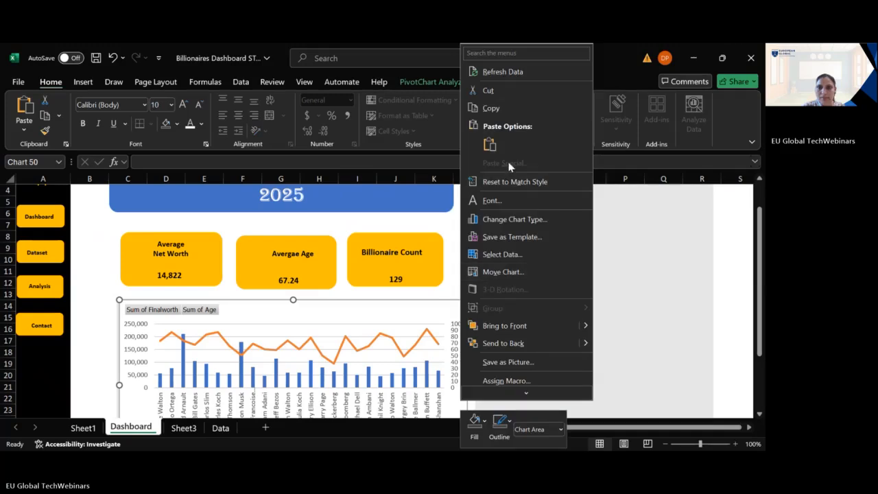
left_click(487, 90)
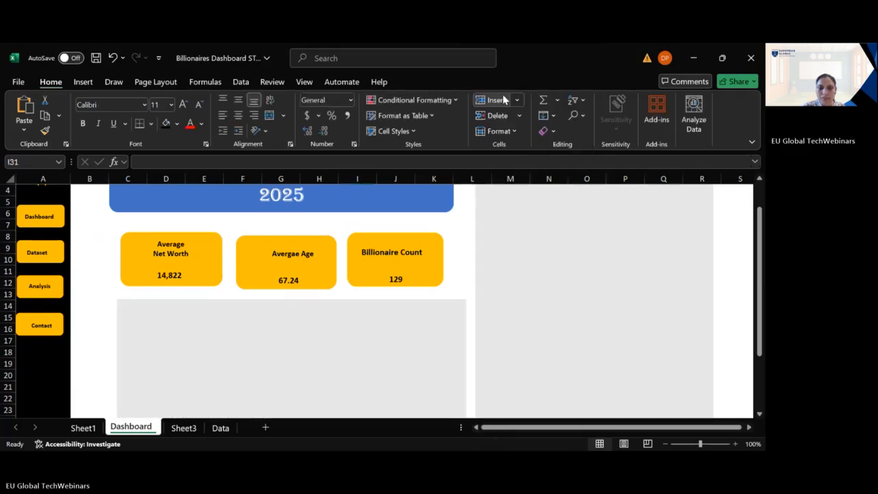
key("ctrl+z")
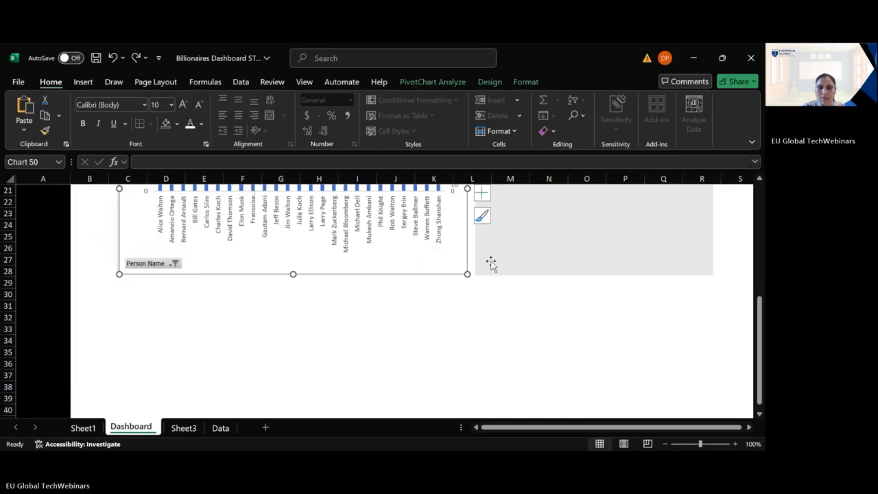
Fill the chart's secondary vertical axis with the gold theme color.
scroll(487, 267, "up", 3)
left_click(456, 284)
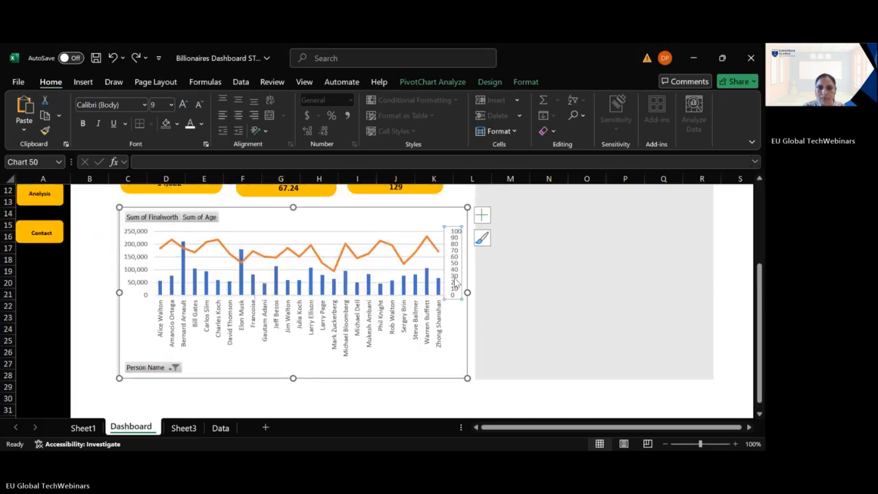
right_click(456, 284)
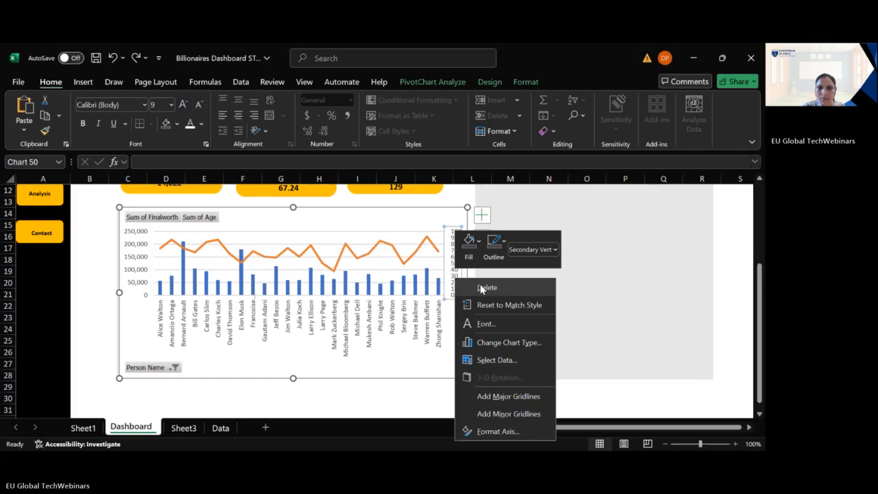
left_click(472, 253)
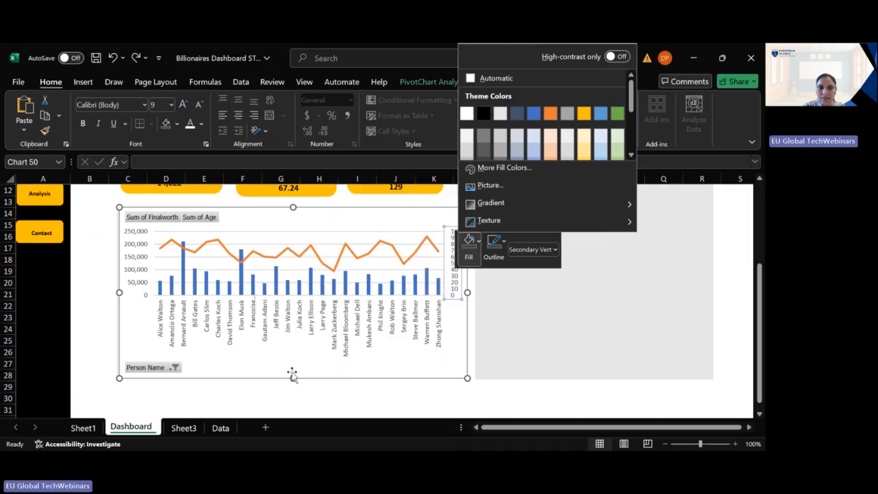
left_click(585, 115)
left_click(416, 365)
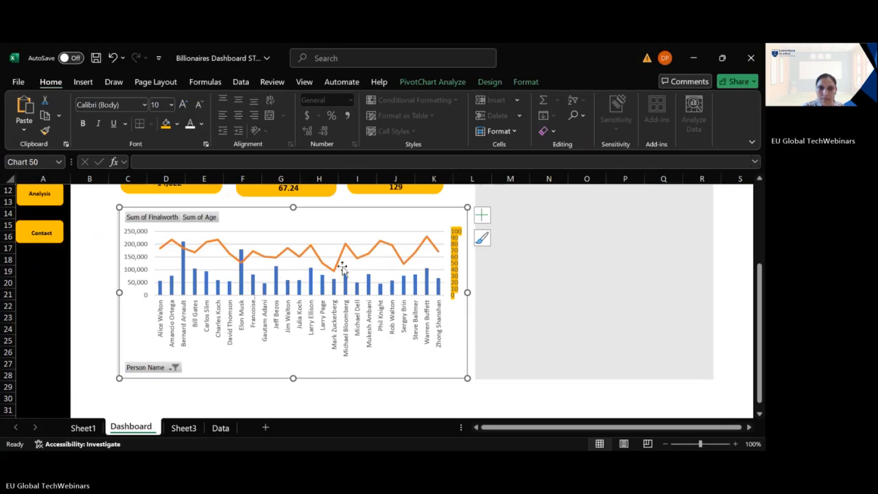
Fill the Sum of Finalworth columns with black.
left_click(279, 288)
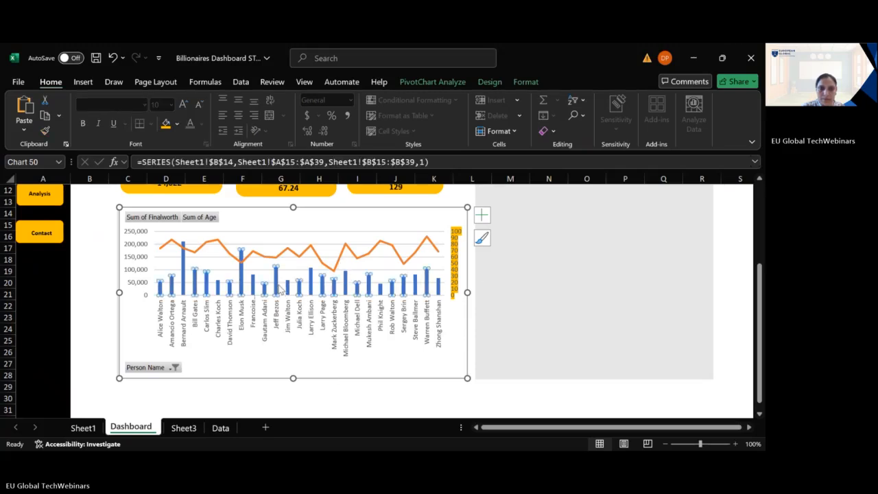
right_click(280, 289)
left_click(294, 306)
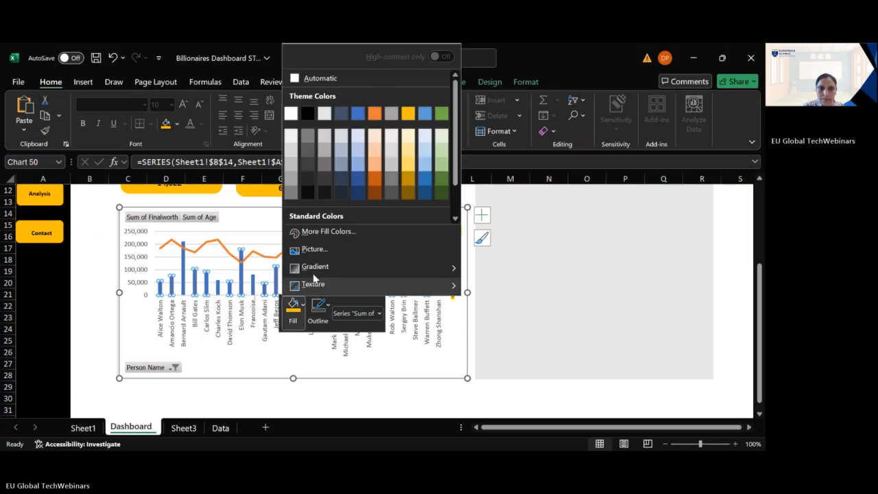
left_click(307, 113)
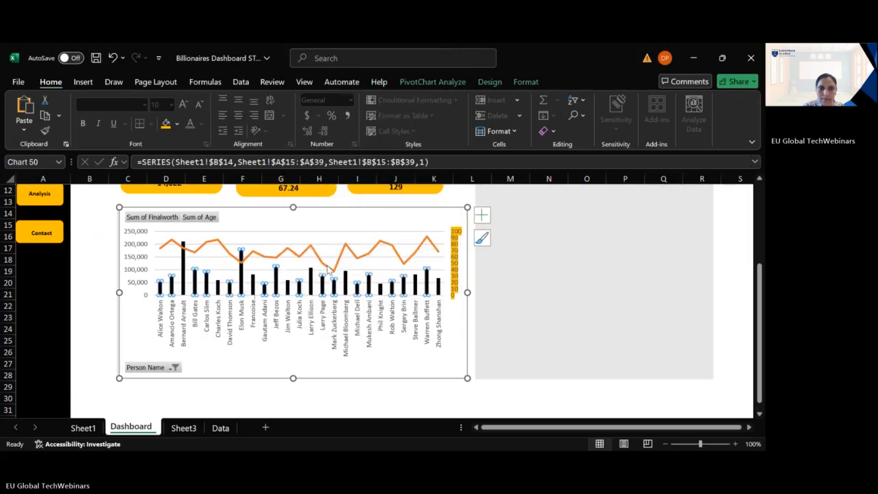
Set the fill of the Sum of Age line series to the orange theme color.
left_click(312, 250)
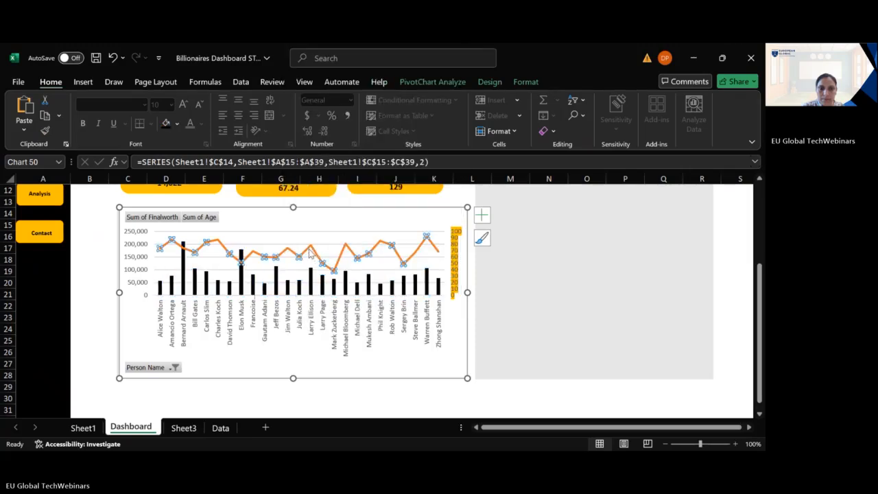
right_click(310, 253)
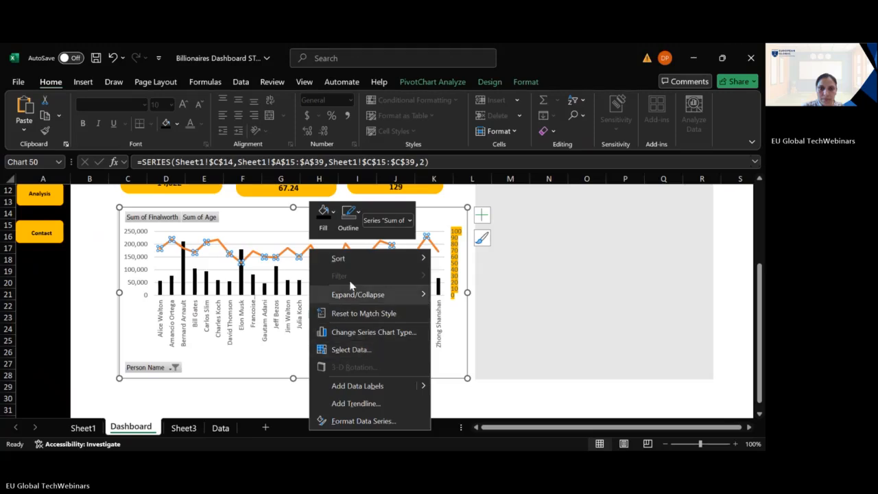
left_click(333, 216)
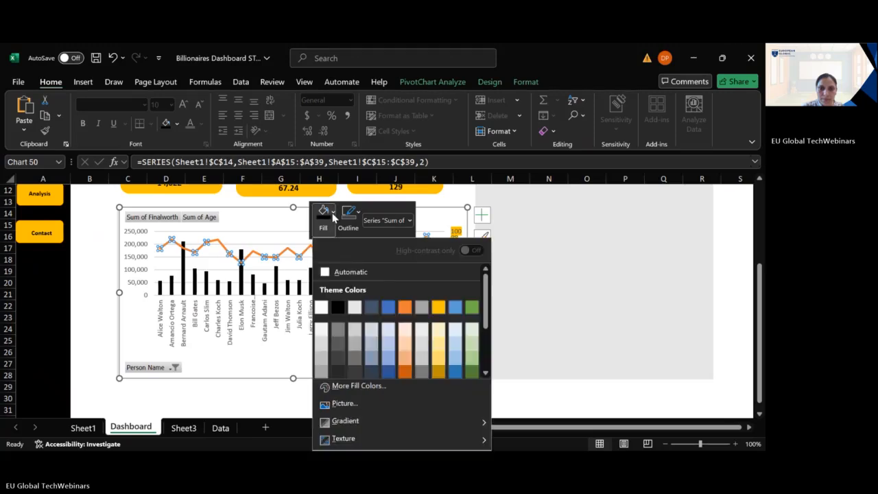
left_click(409, 308)
left_click(293, 373)
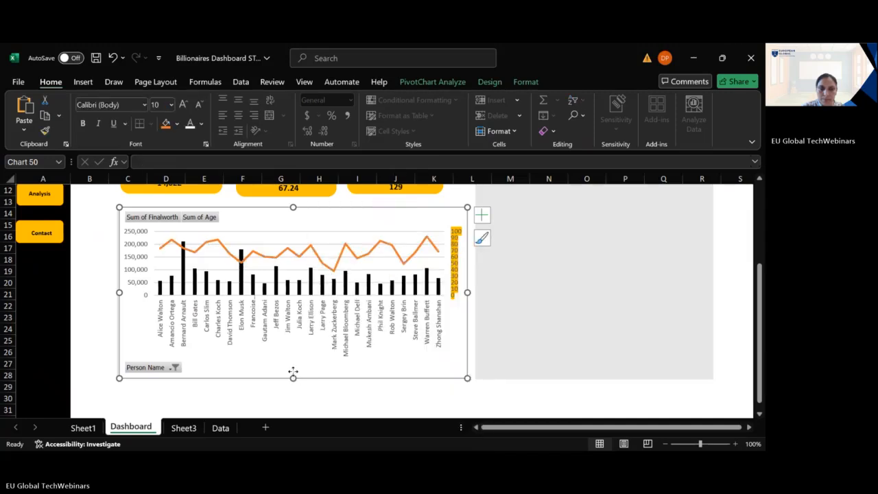
right_click(293, 371)
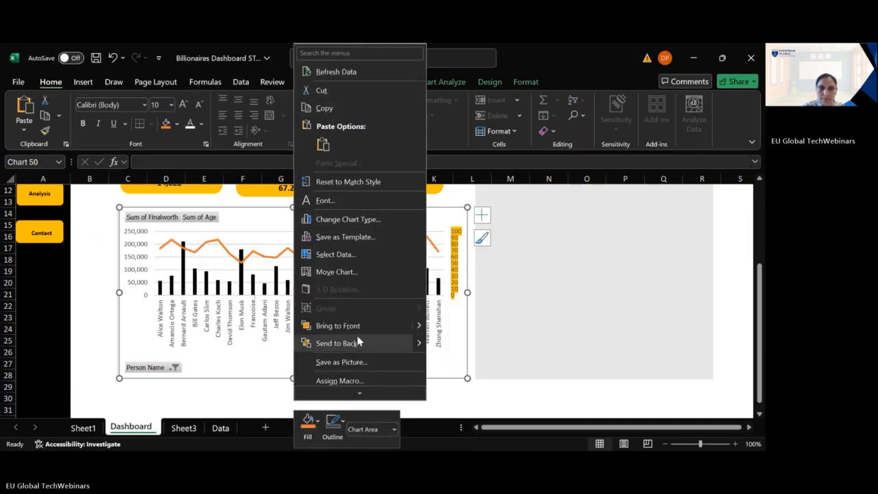
left_click(253, 371)
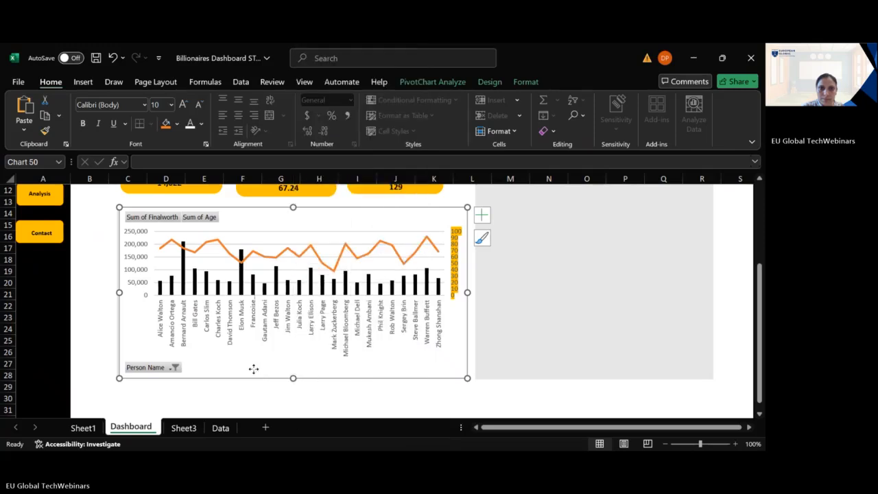
Fill the Dashboard chart's area with the gold theme color.
left_click(525, 82)
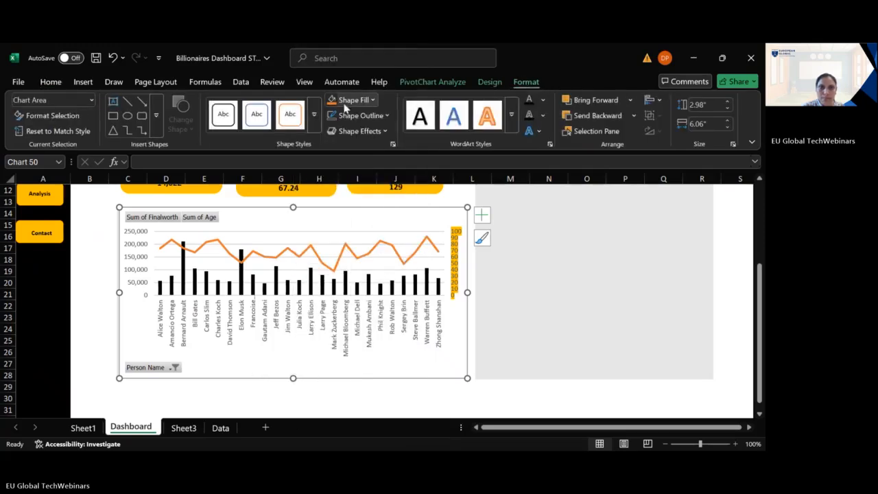
left_click(373, 101)
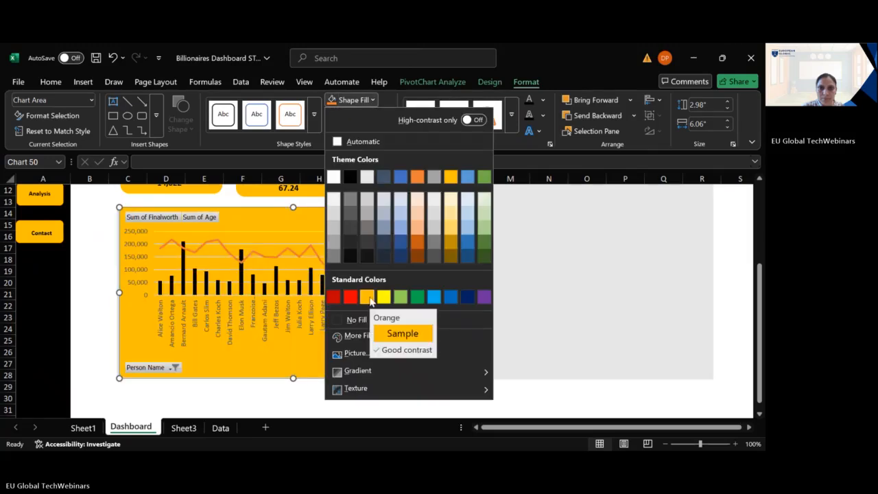
left_click(450, 177)
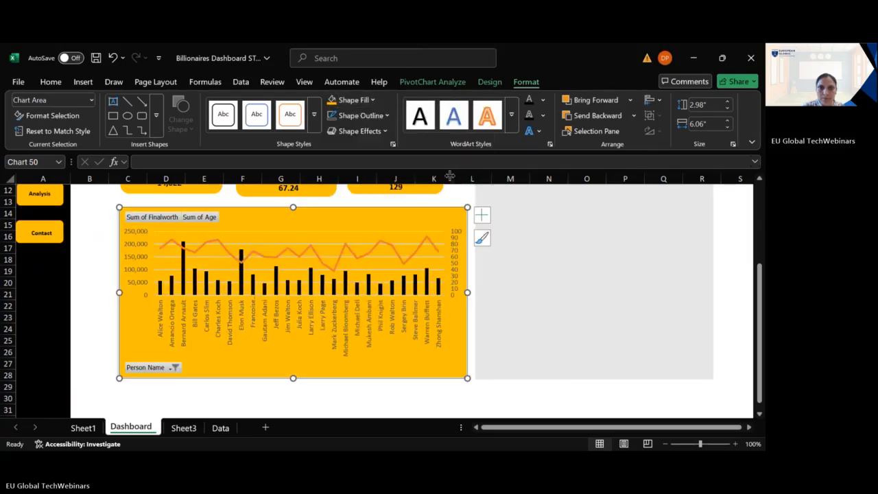
left_click(409, 399)
scroll(542, 390, "up", 2)
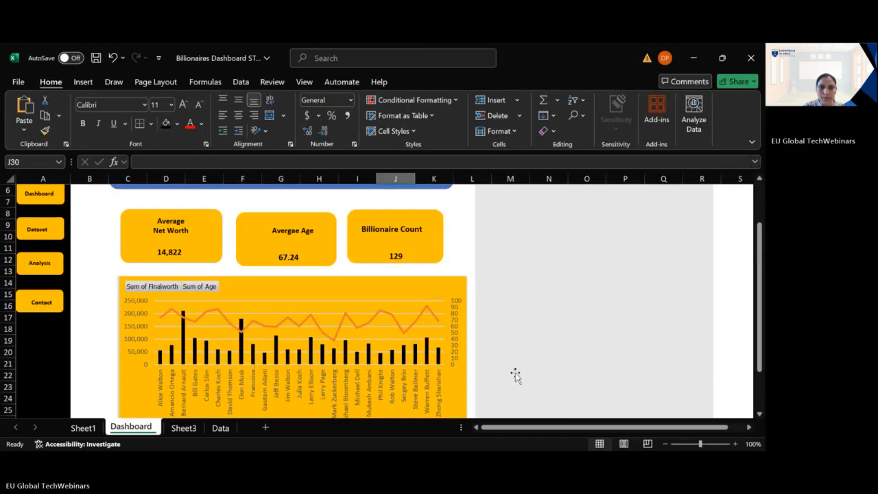
Set the fill of the Sum of Age line series to the standard red color.
left_click(355, 325)
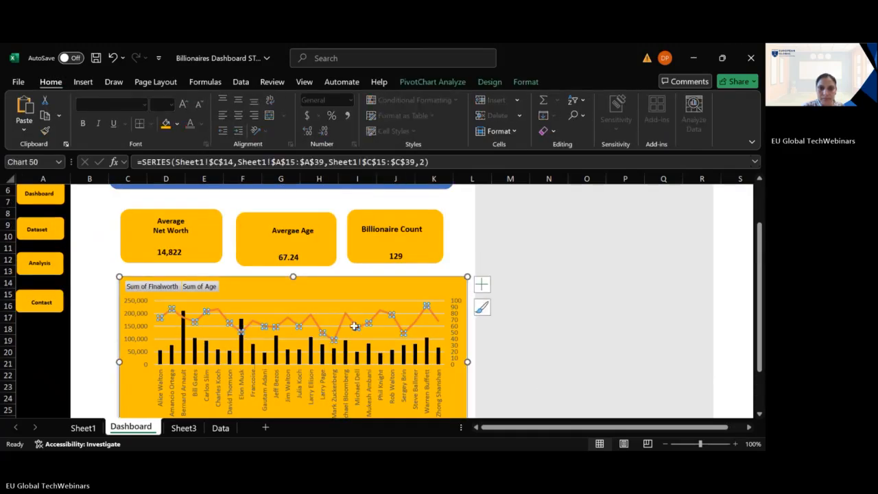
right_click(354, 324)
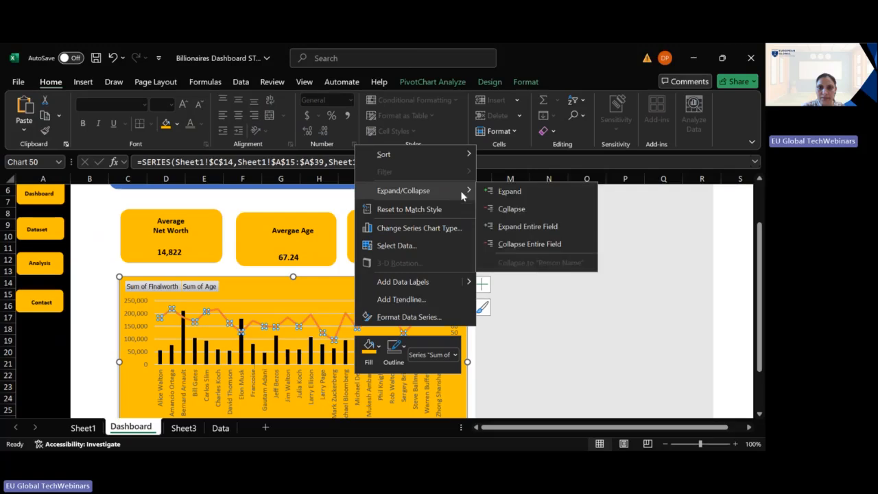
left_click(376, 358)
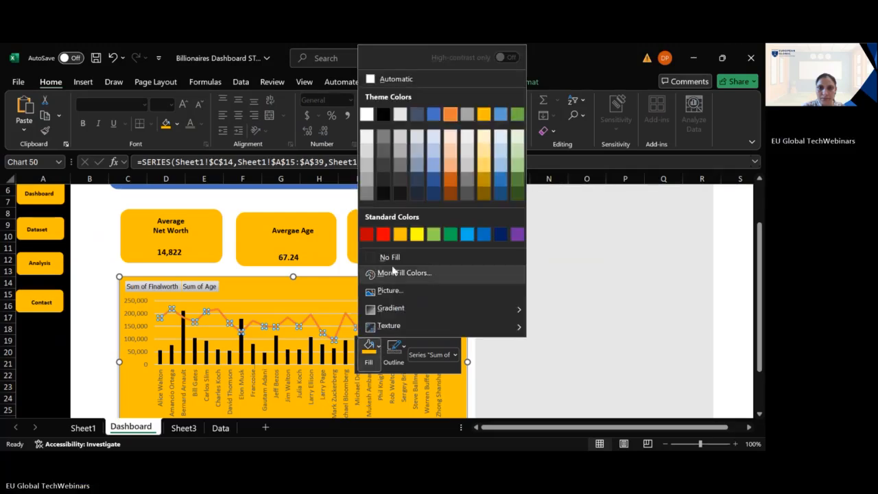
left_click(386, 235)
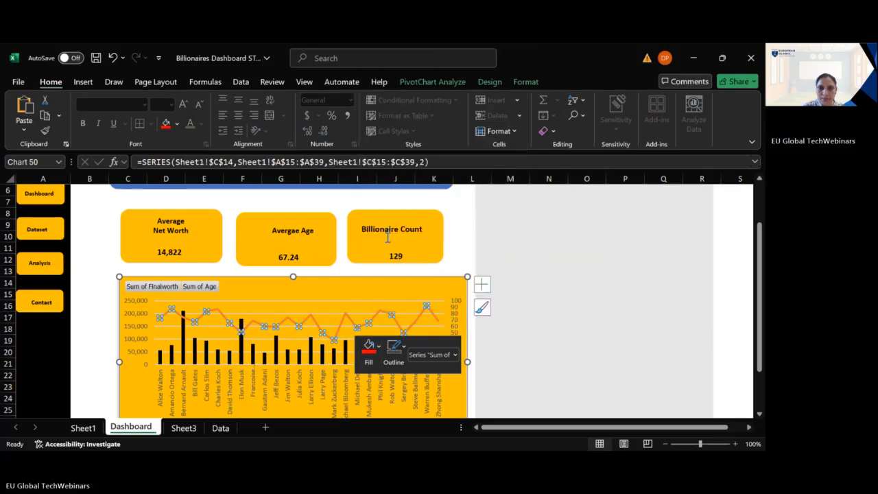
left_click(378, 351)
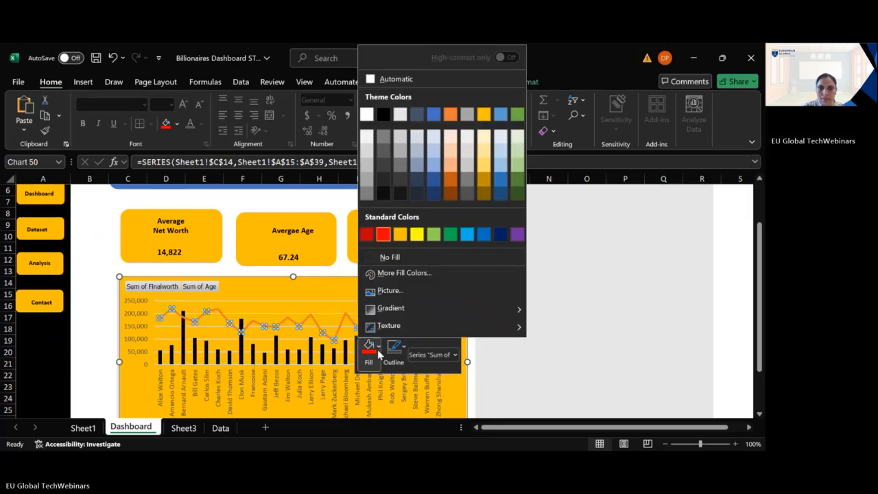
left_click(383, 235)
left_click(444, 254)
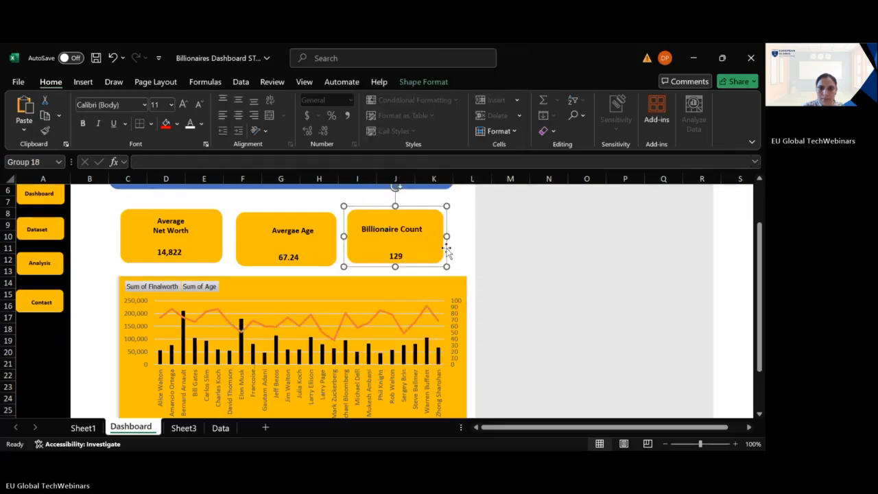
Set the outline of the Sum of Age line series to the standard red color.
left_click(345, 322)
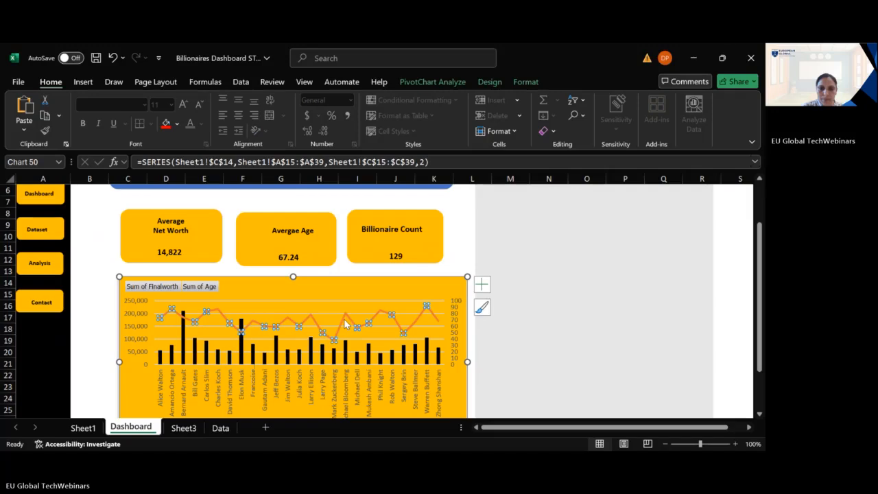
right_click(345, 323)
left_click(376, 340)
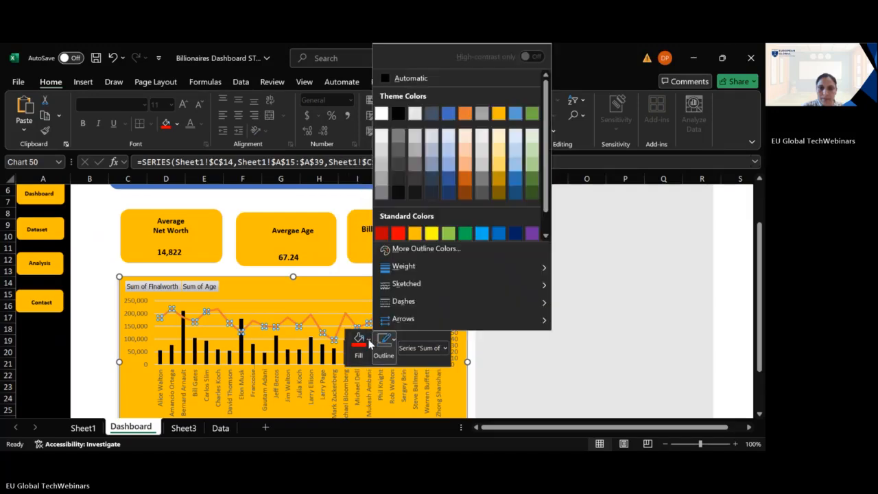
left_click(399, 233)
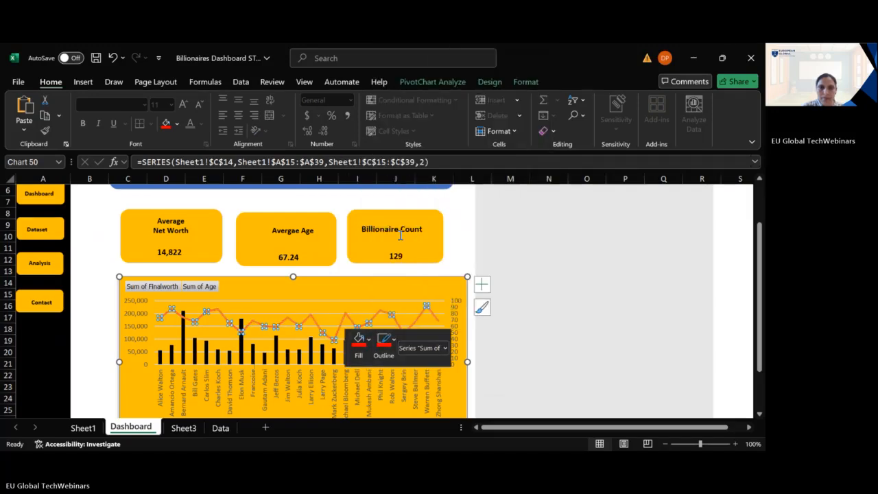
left_click(470, 236)
scroll(475, 260, "down", 3)
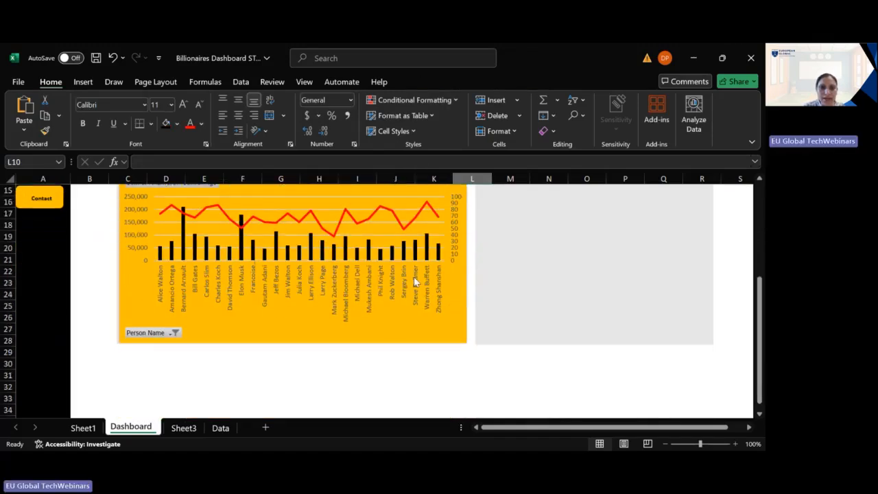
left_click(159, 285)
right_click(160, 284)
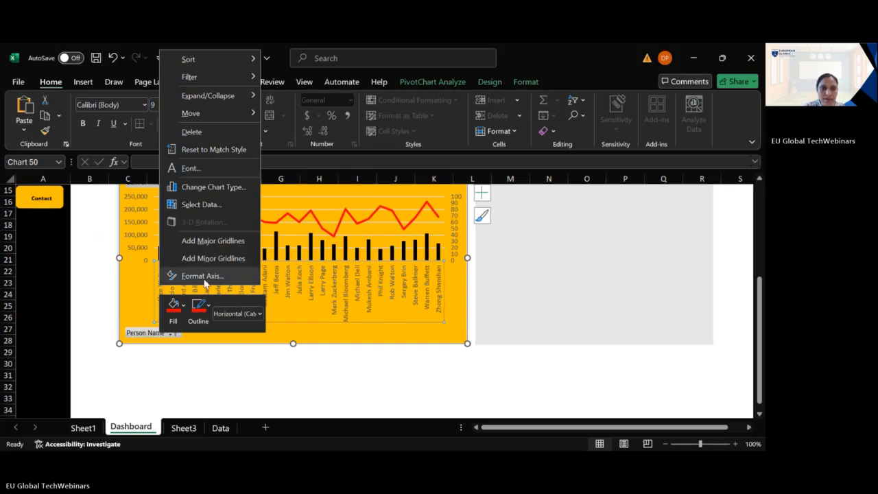
key("Escape")
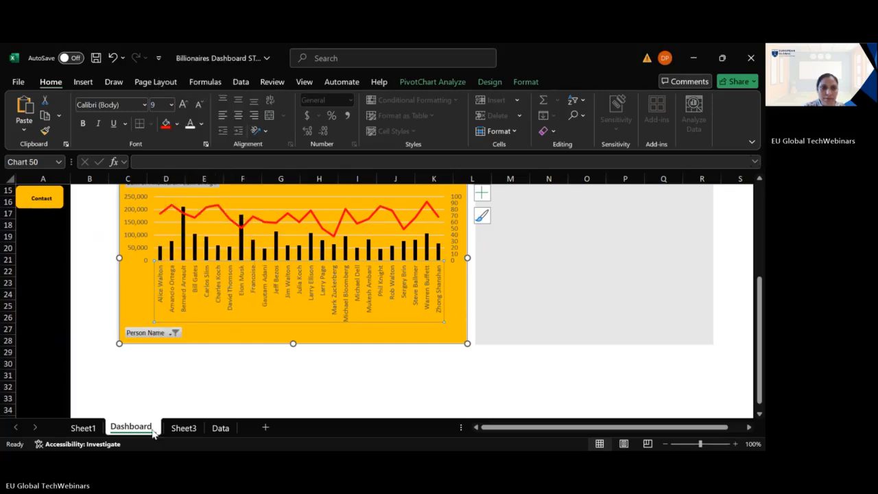
Sort the person pivot table on Sheet1 by Sum of Finalworth from largest to smallest and return to the Dashboard sheet.
left_click(83, 428)
scroll(99, 270, "up", 2)
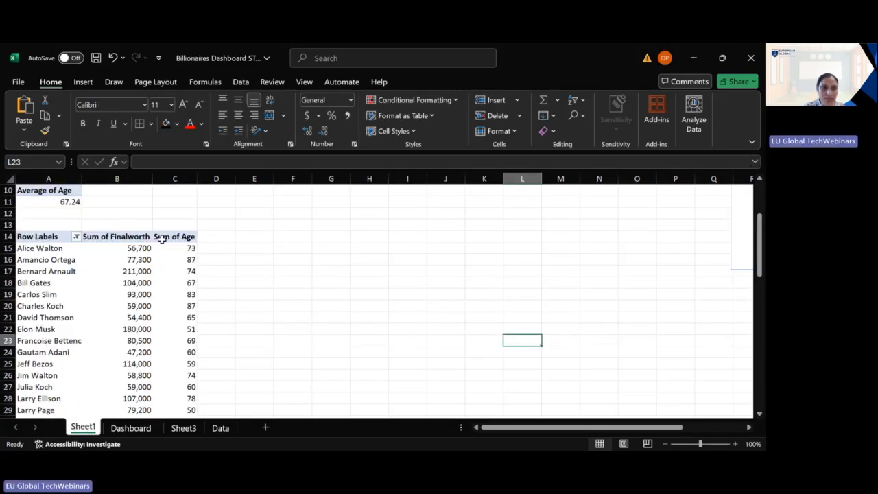
right_click(144, 251)
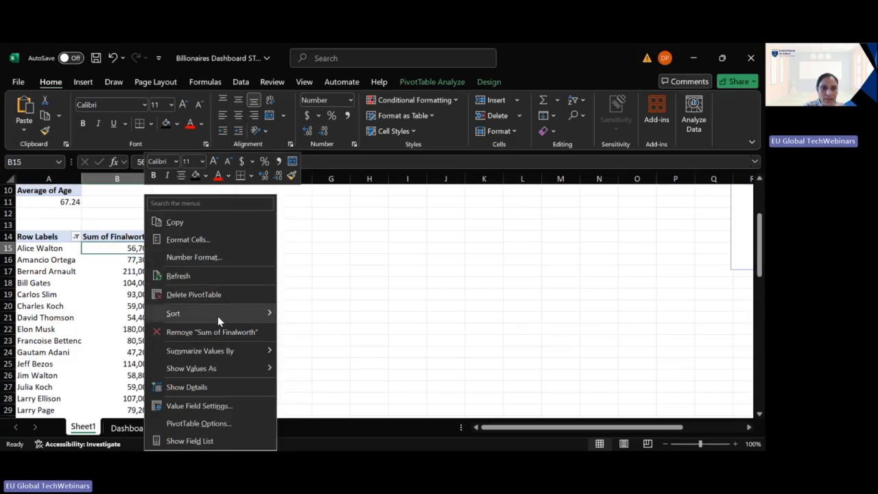
mouse_move(217, 315)
left_click(306, 331)
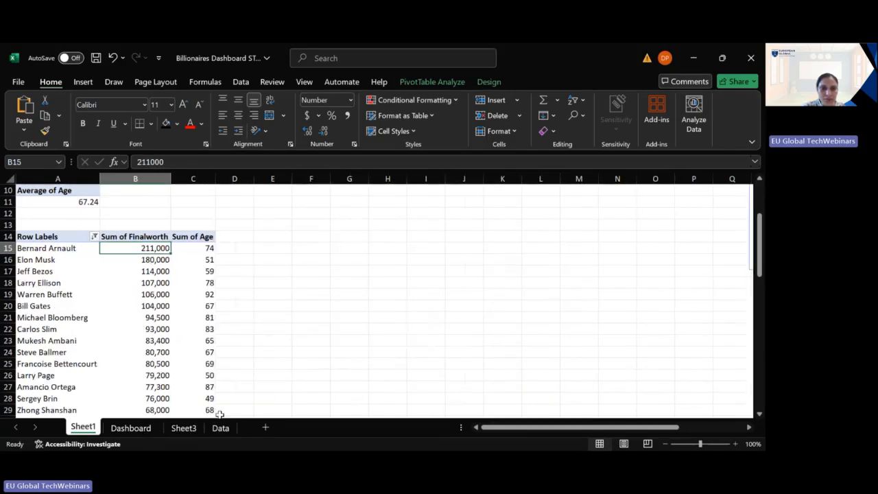
left_click(136, 428)
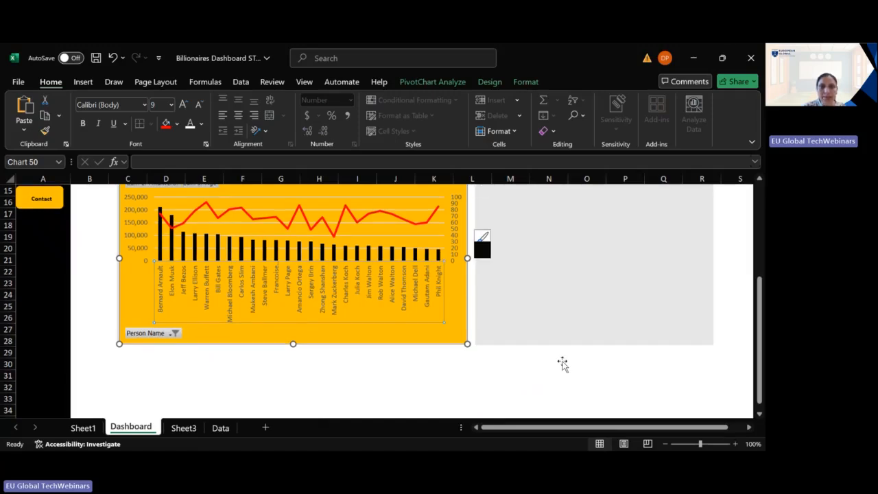
scroll(562, 362, "up", 5)
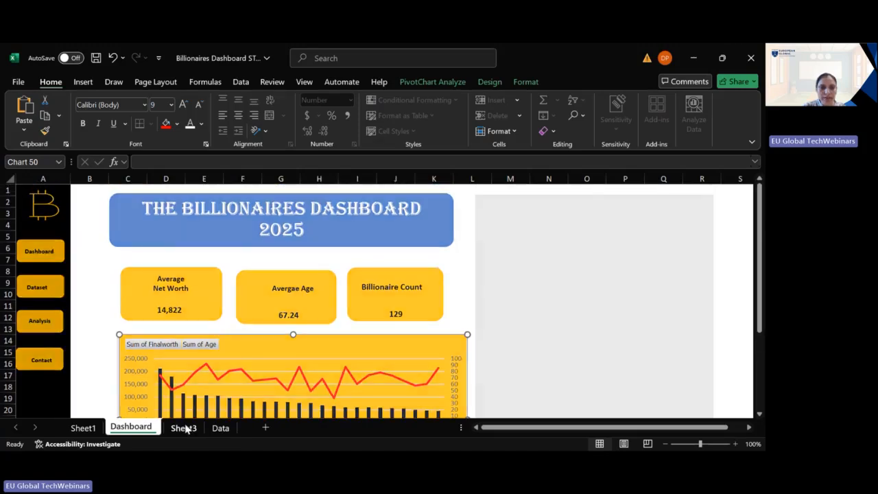
Review the pivot tables on Sheet1, including the summary values, the person table and the category list, and return to the Dashboard sheet.
left_click(184, 427)
left_click(83, 428)
scroll(206, 367, "down", 8)
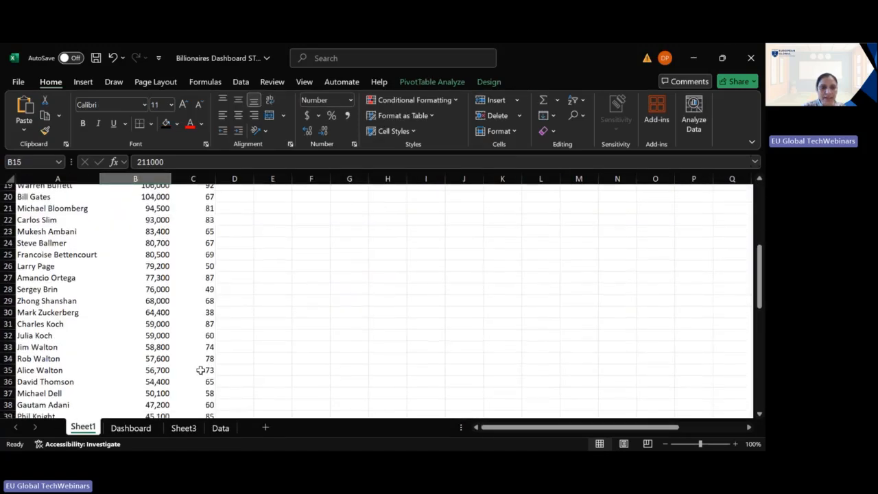
scroll(200, 370, "down", 2)
scroll(200, 370, "up", 3)
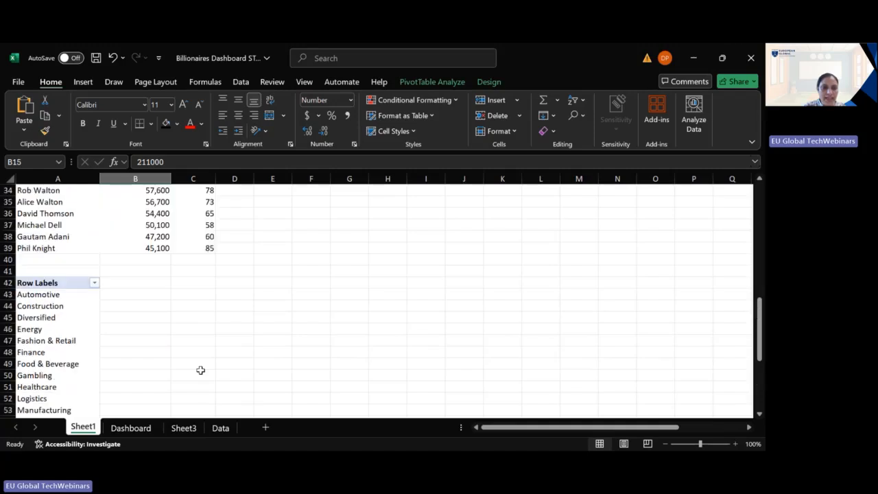
scroll(201, 368, "up", 11)
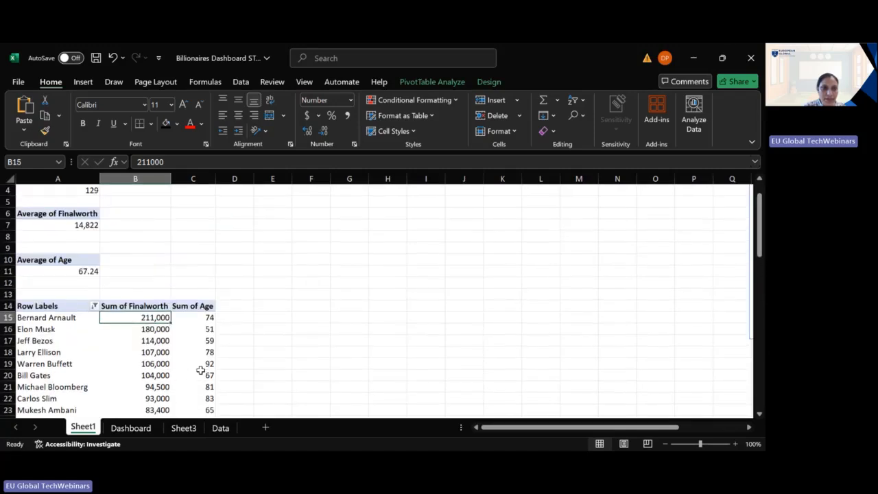
scroll(75, 400, "down", 5)
scroll(70, 388, "down", 5)
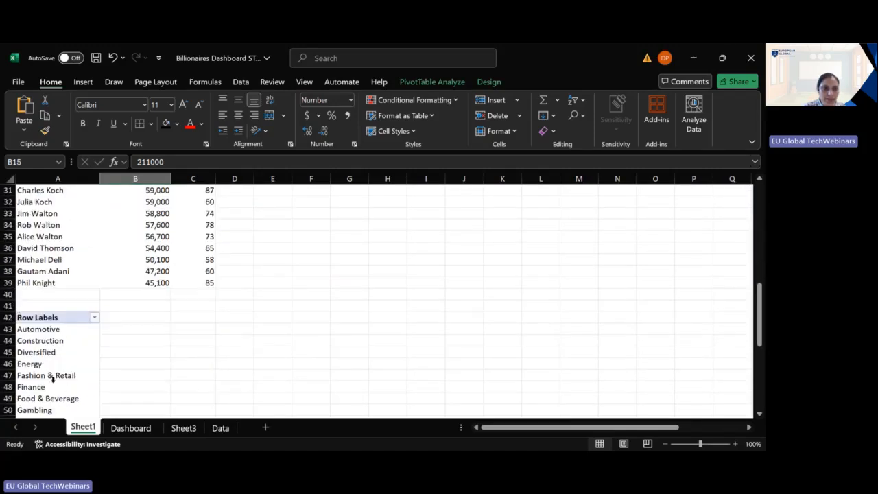
left_click(50, 375)
left_click(47, 354)
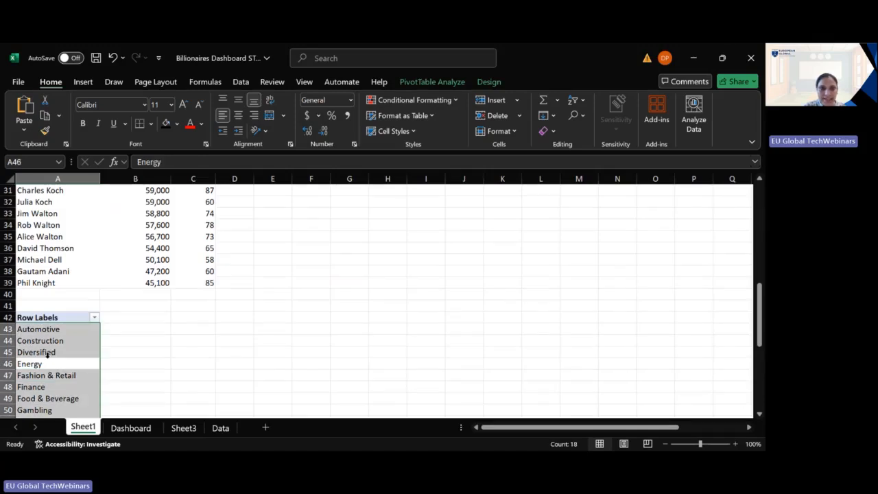
left_click(189, 387)
scroll(92, 396, "down", 7)
scroll(93, 397, "up", 12)
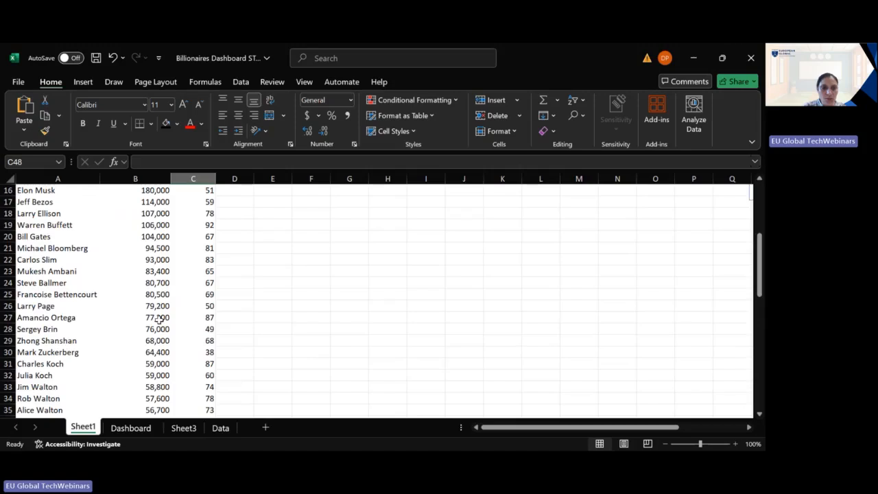
scroll(158, 319, "up", 5)
left_click(149, 363)
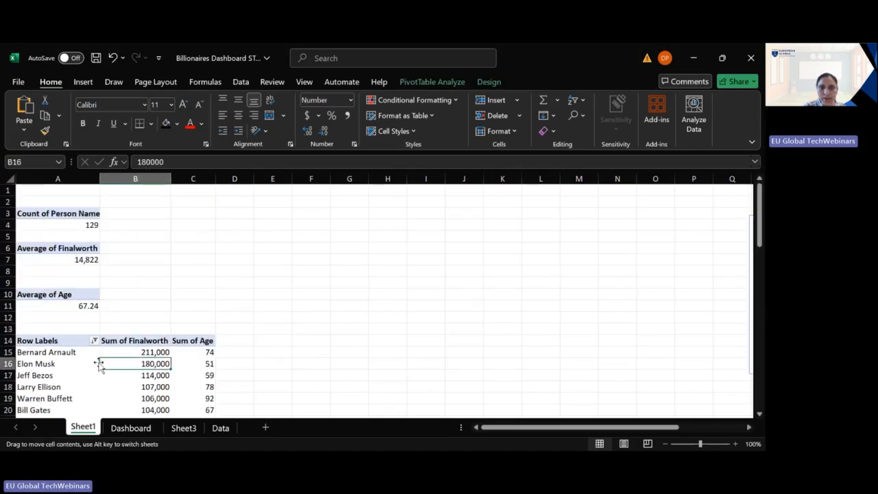
scroll(460, 361, "down", 1)
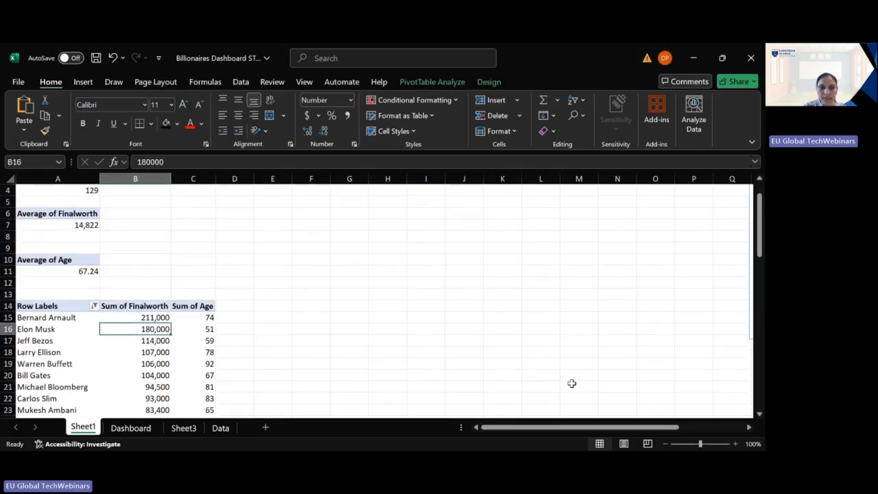
scroll(571, 382, "down", 3)
left_click(125, 430)
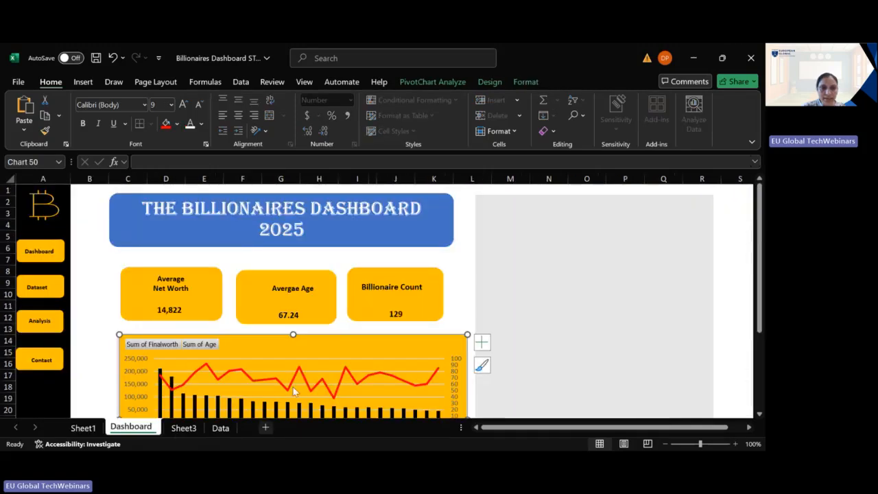
Insert a PivotTable on a new worksheet from the entire billionaires table on the Data sheet.
left_click(219, 428)
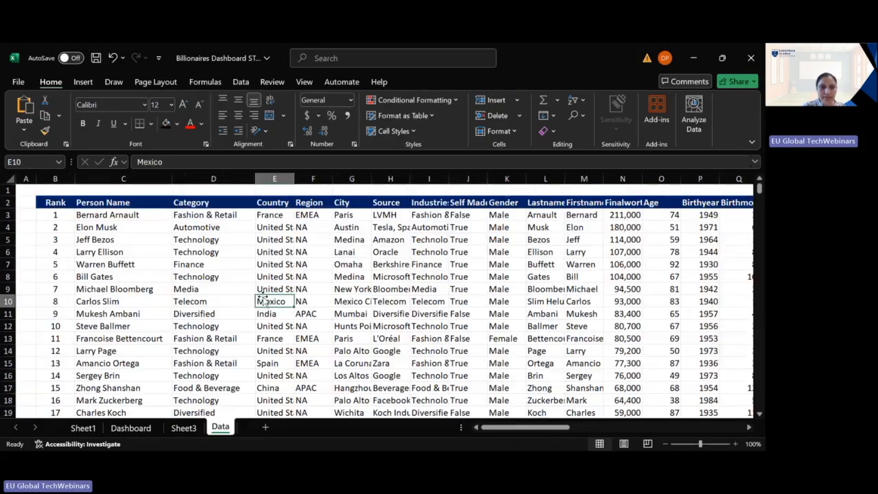
key("ctrl+a")
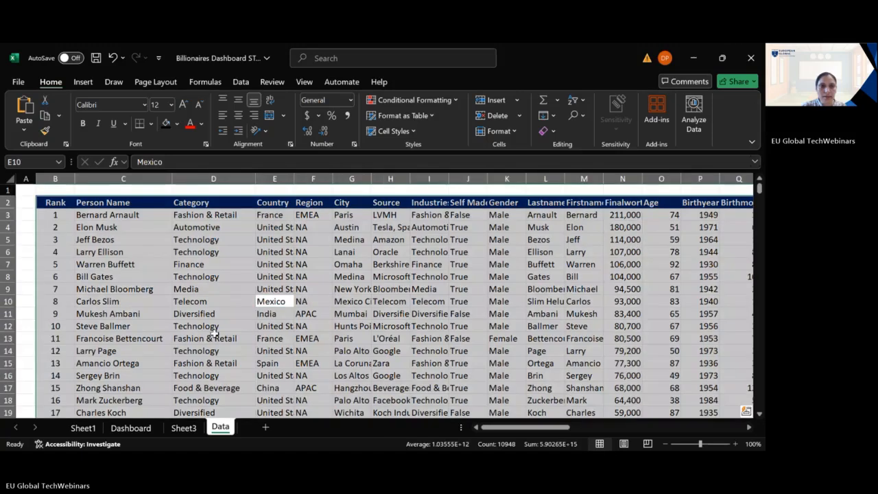
left_click(83, 81)
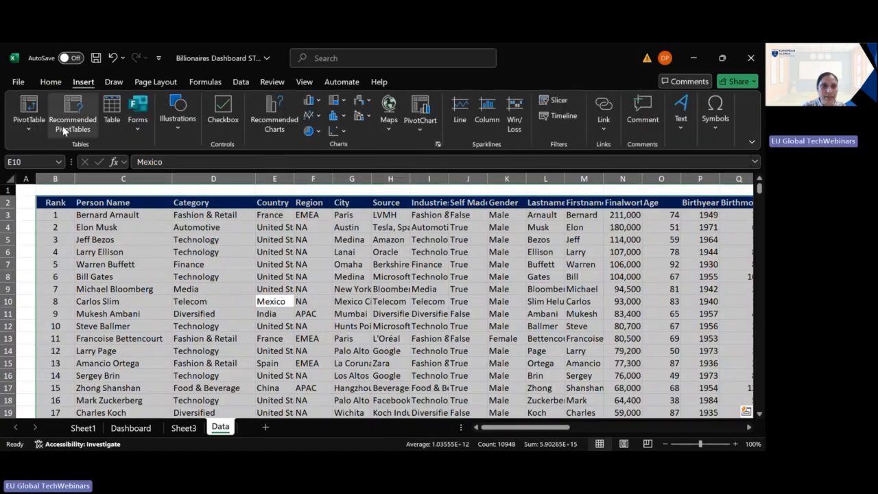
left_click(28, 124)
left_click(63, 148)
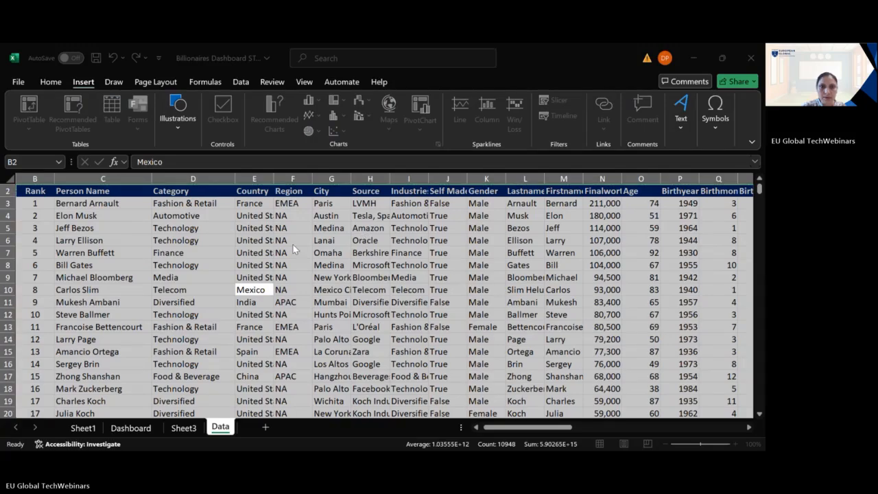
key("Return")
scroll(617, 295, "down", 6)
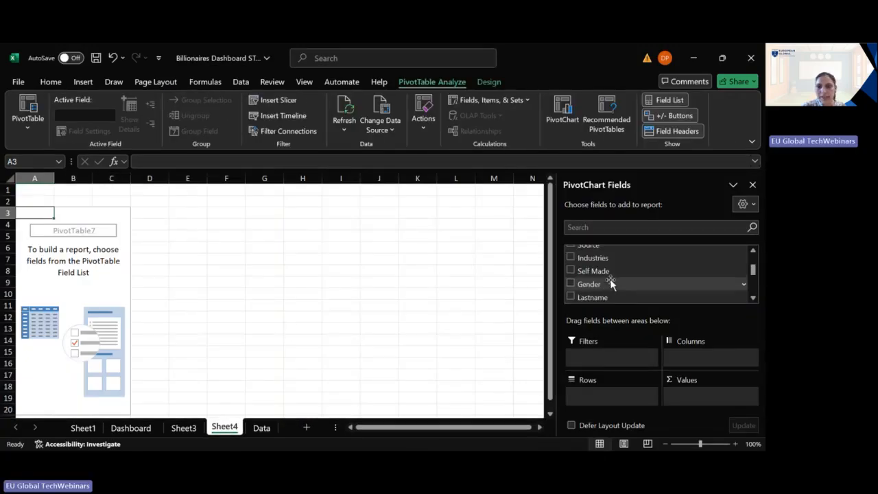
Build the new pivot table with Category in rows and the sum of Finalworth as values.
scroll(606, 284, "down", 6)
scroll(606, 284, "up", 10)
scroll(606, 285, "up", 4)
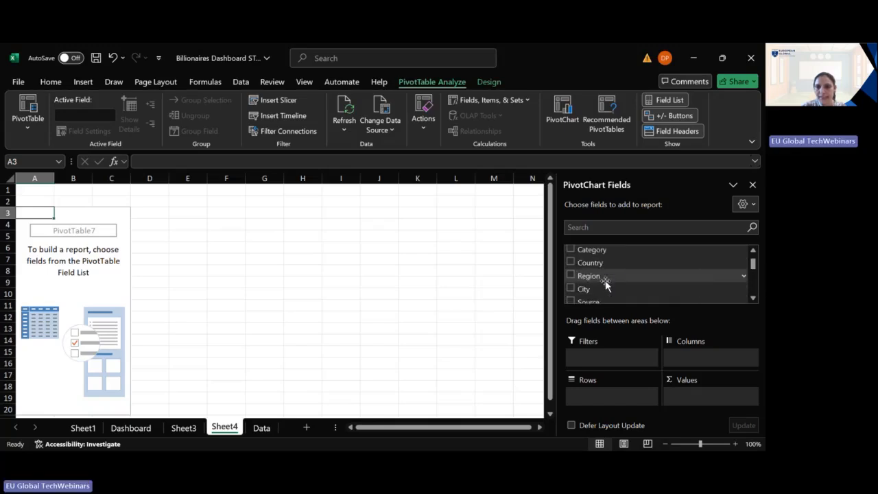
left_click(571, 278)
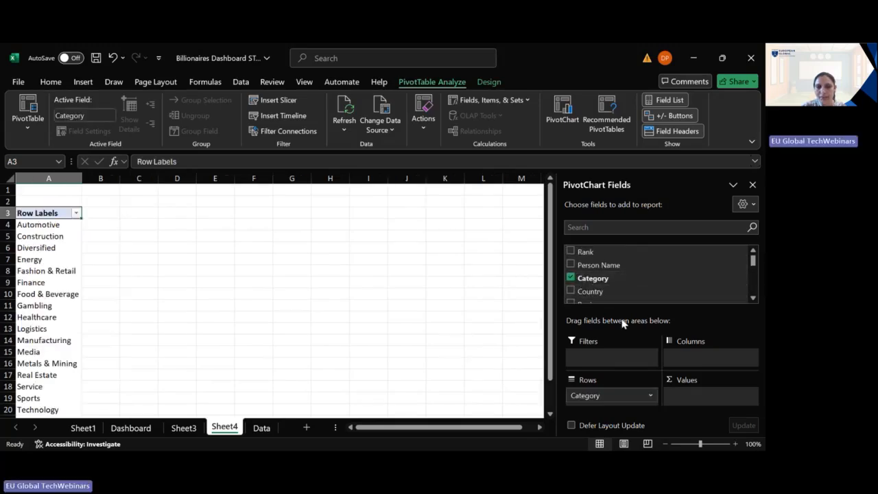
scroll(618, 284, "down", 4)
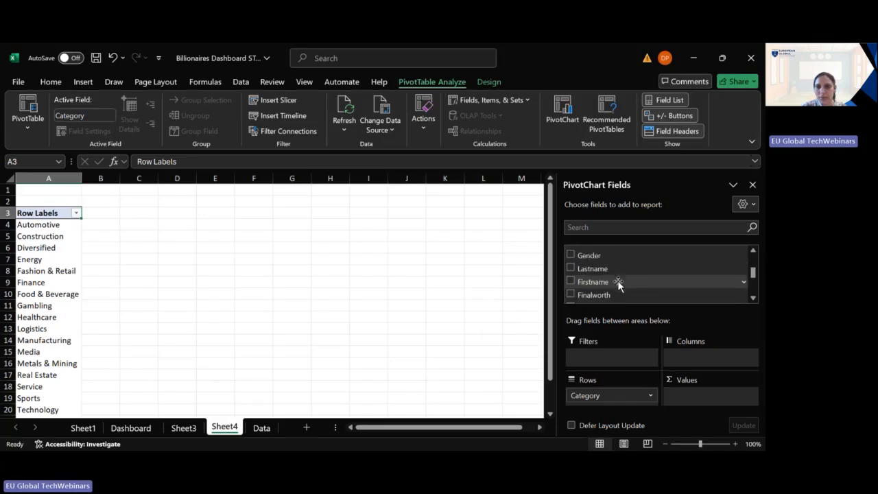
left_click(570, 295)
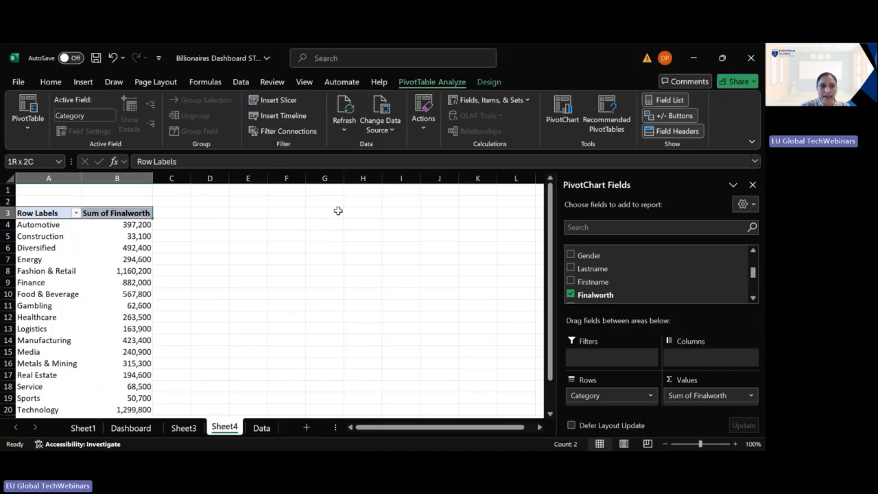
Turn off the category pivot table's grand totals for rows and columns.
key("ctrl+shift+End")
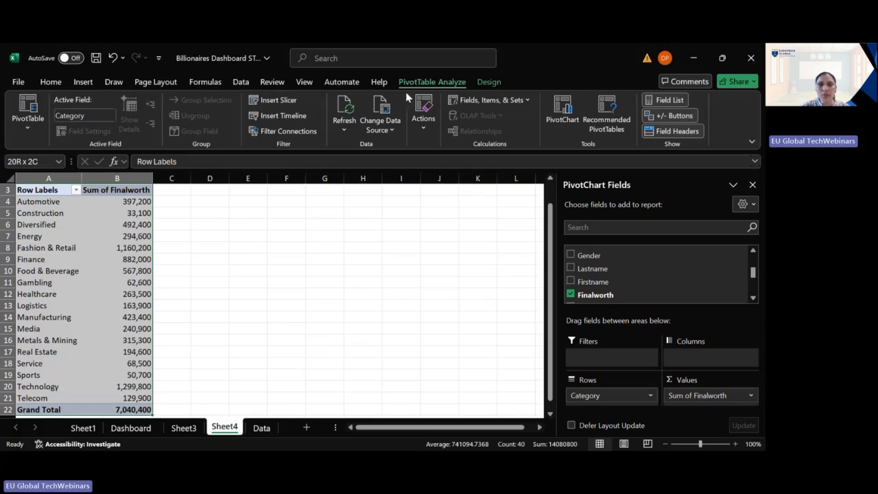
left_click(486, 83)
left_click(67, 129)
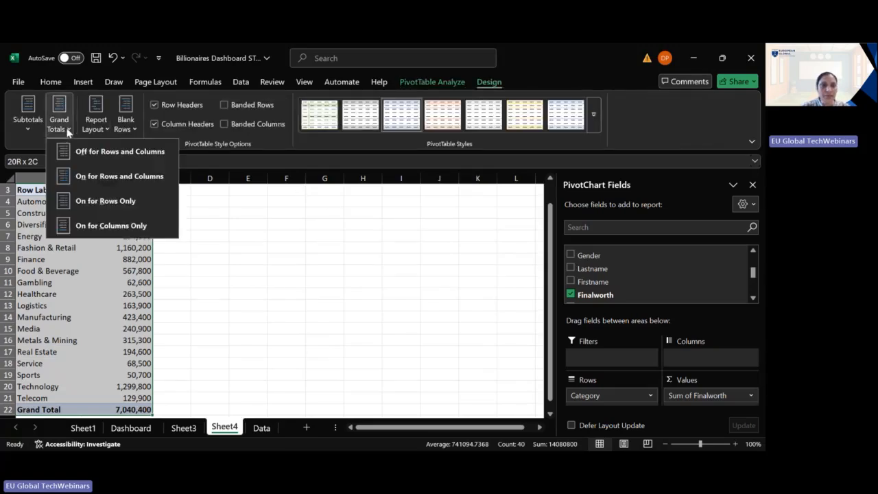
left_click(90, 153)
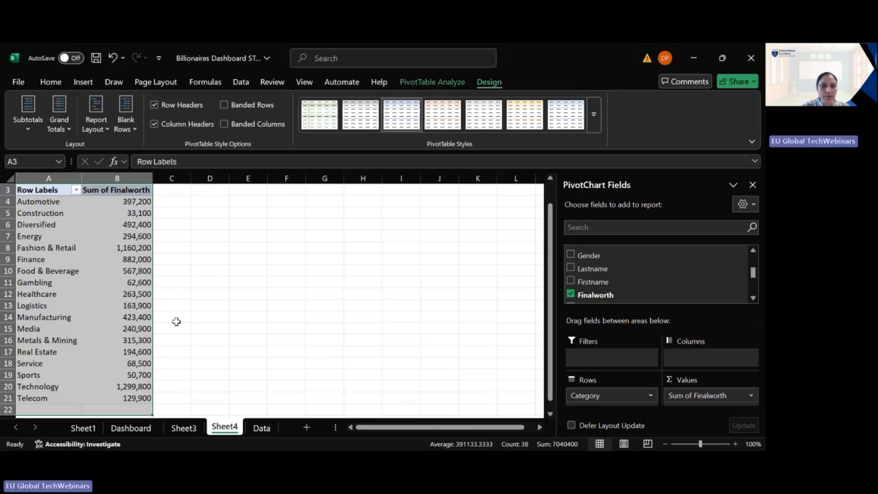
left_click(174, 299)
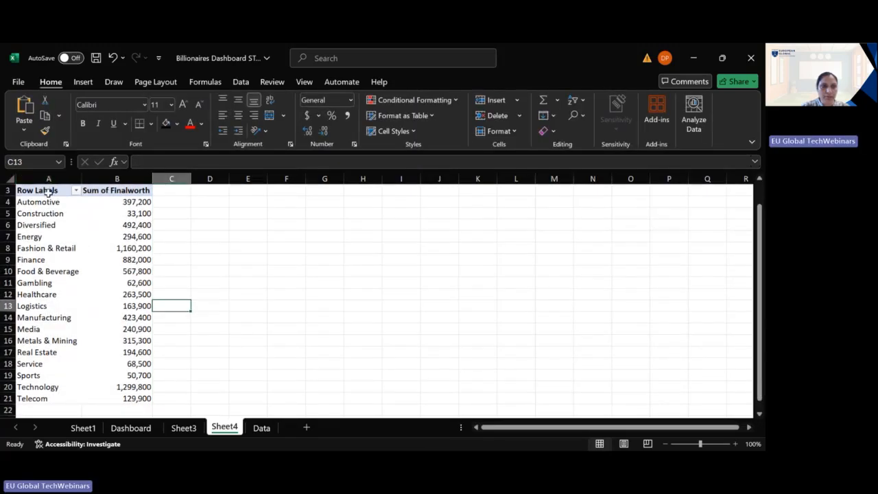
left_click(47, 192)
key("shift+Right")
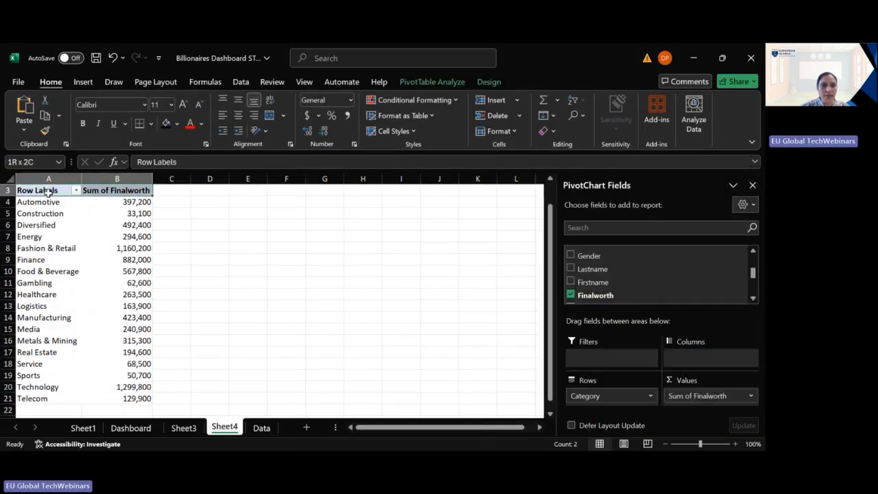
key("shift+Down")
key("shift+Down")
key("shift+Down")
key("shift+Down")
key("shift+Down")
key("shift+Down")
key("shift+Down")
key("shift+Down")
key("shift+Down")
key("shift+Down")
key("shift+Down")
key("shift+Down")
key("shift+Down")
key("shift+Down")
key("shift+Down")
key("shift+Down")
key("shift+Down")
key("shift+Down")
key("shift+Down")
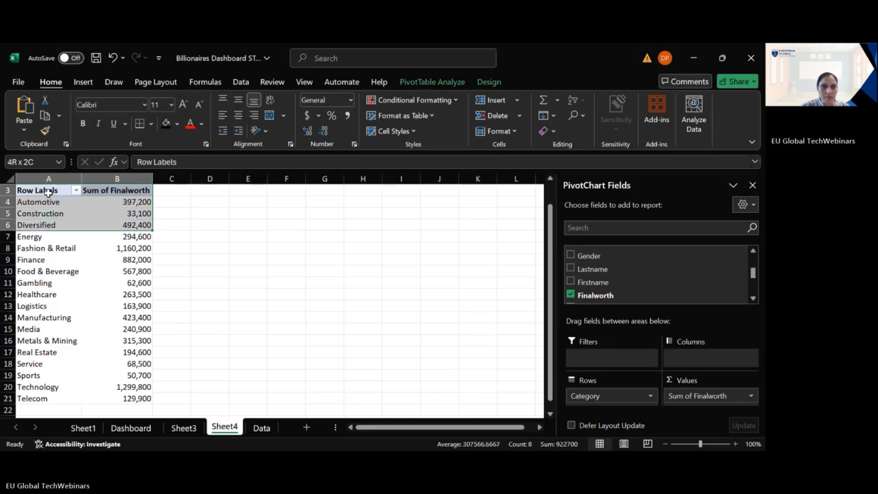
key("shift+Up")
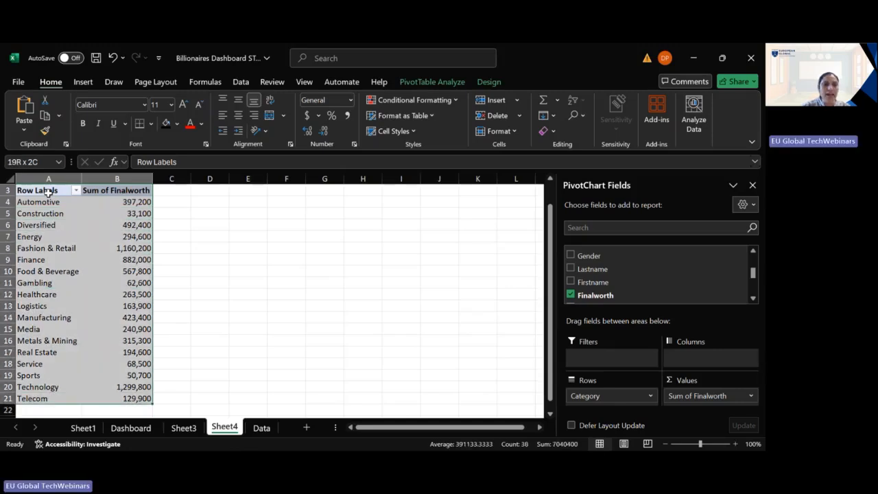
left_click(211, 266)
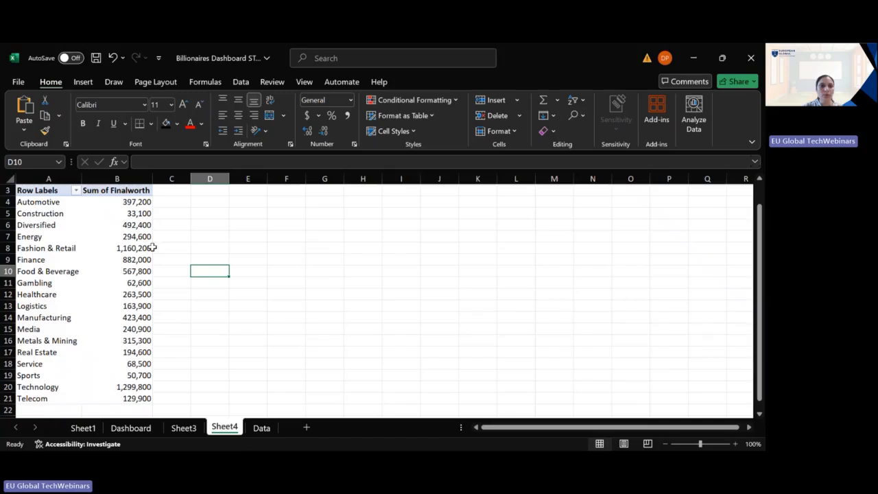
Insert a 2-D clustered bar chart from the category pivot table, A3:B21, and place it beside the table.
left_click(64, 193)
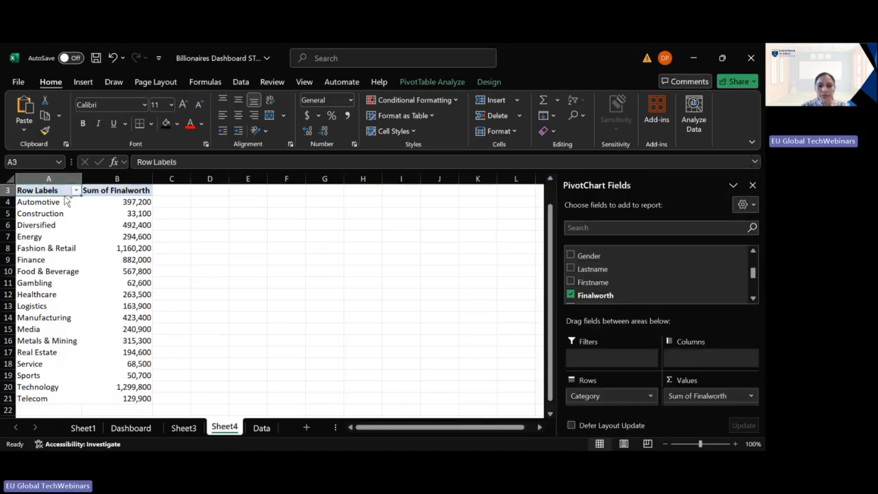
key("shift+Right")
key("ctrl+shift+Down")
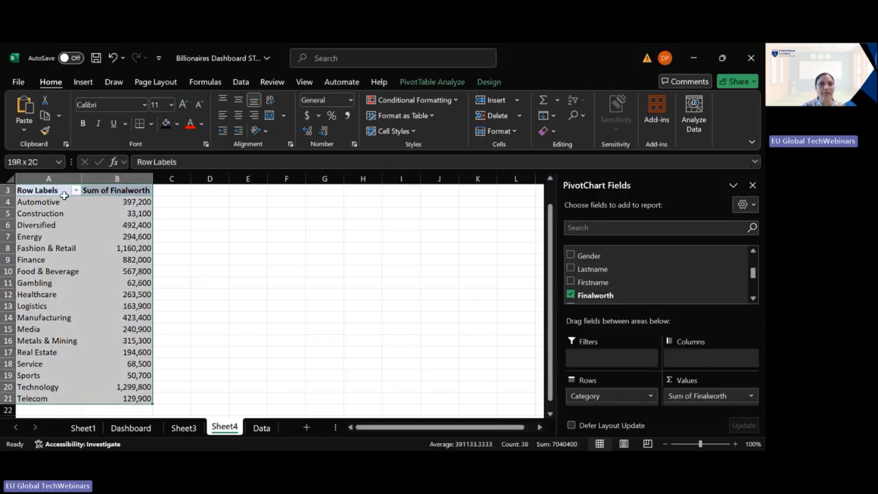
left_click(626, 461)
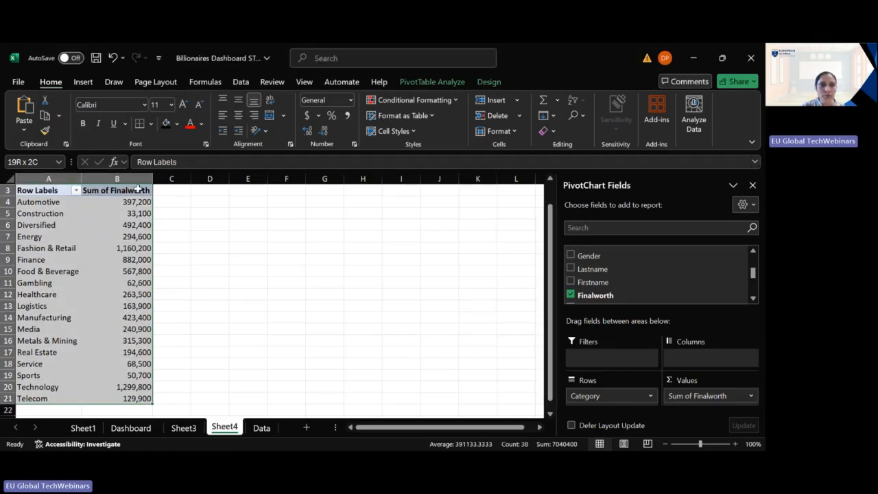
left_click(83, 82)
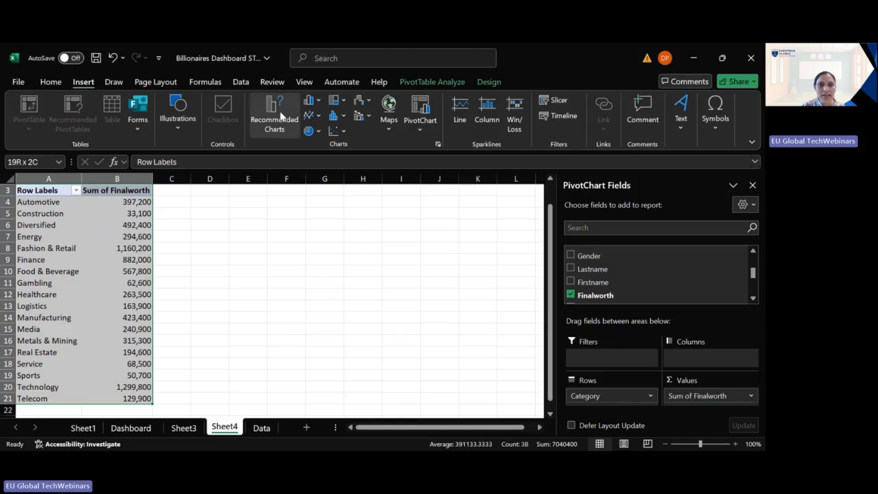
left_click(318, 102)
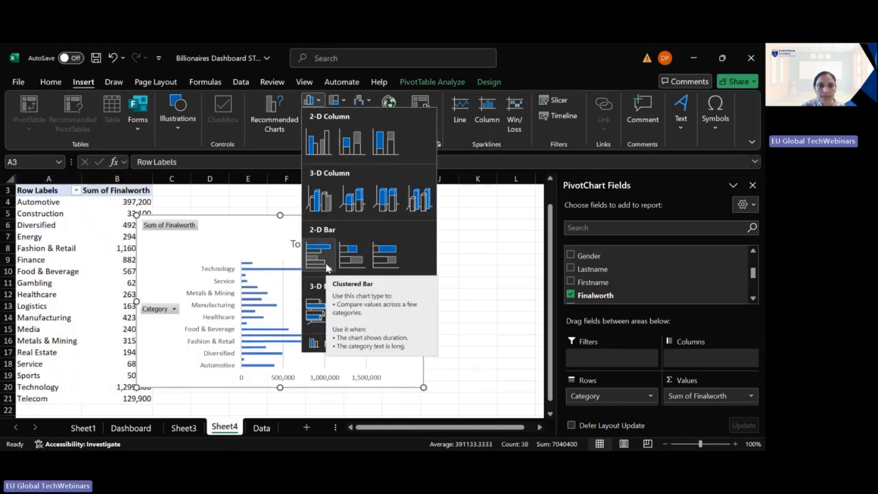
left_click(327, 267)
left_click_drag(259, 221, 301, 214)
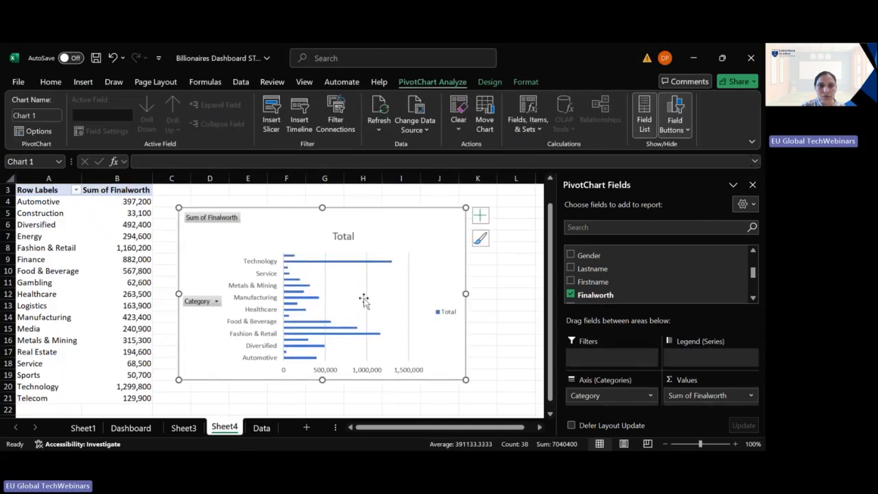
Sort the category pivot table by Sum of Finalworth from largest to smallest.
left_click(293, 294)
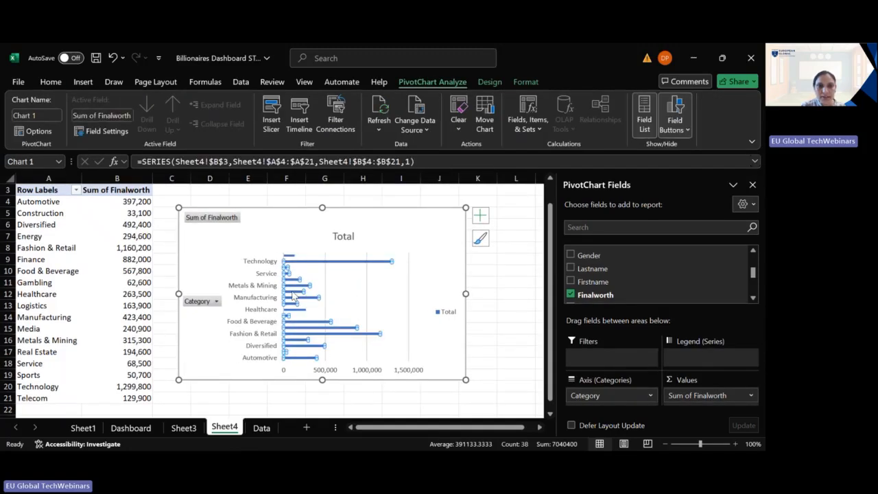
left_click(405, 223)
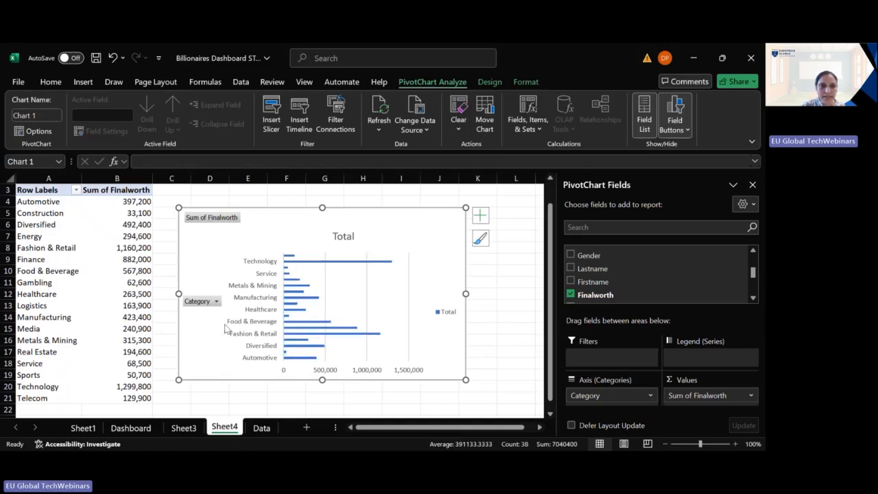
right_click(129, 273)
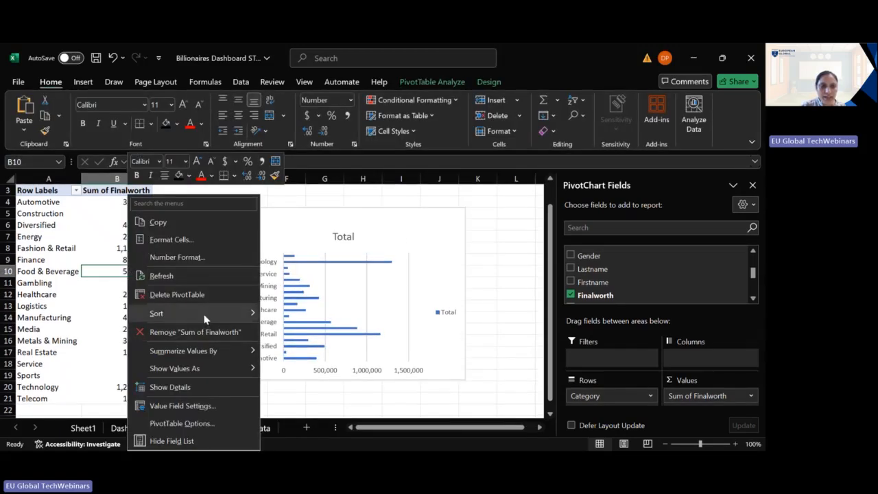
mouse_move(246, 316)
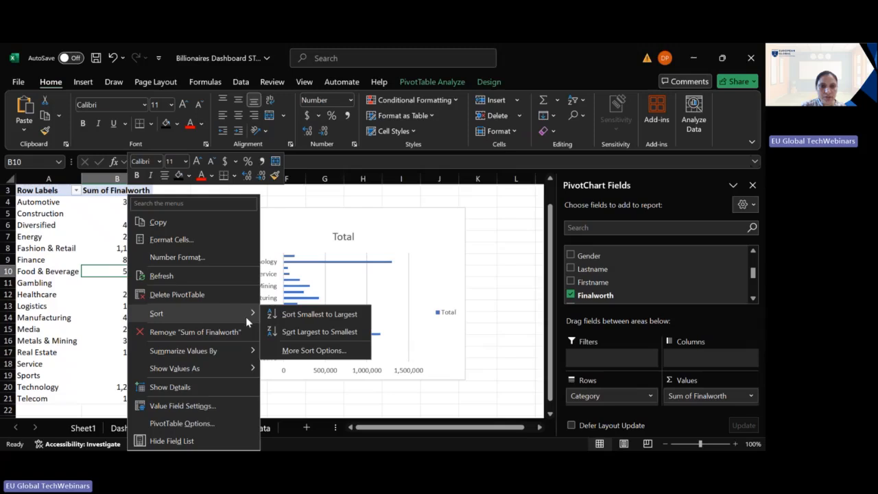
left_click(308, 334)
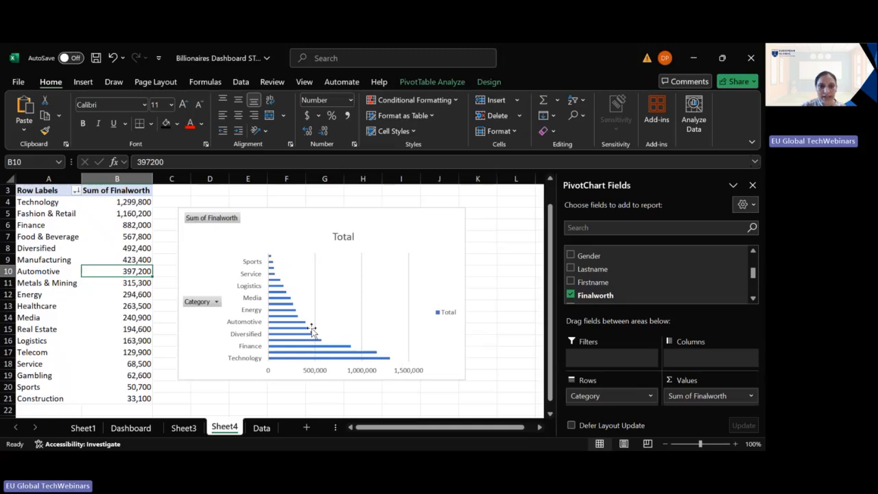
Delete the legend and the Total title from the category bar chart.
left_click(216, 223)
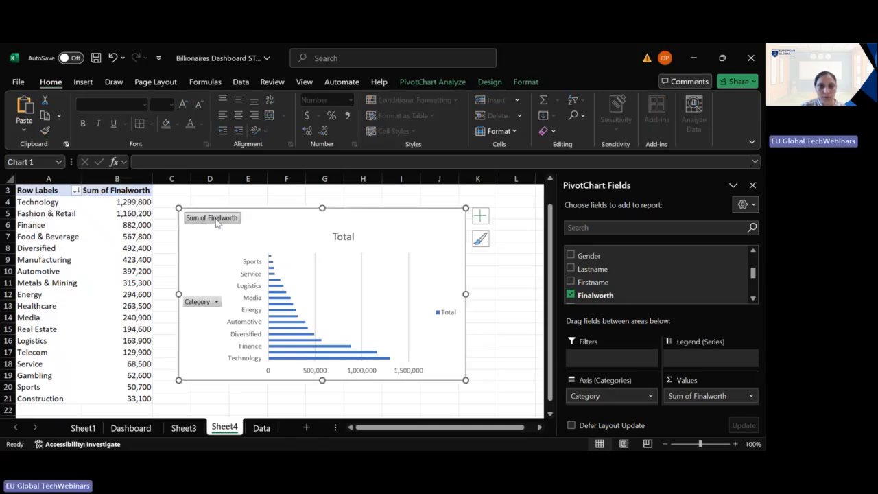
left_click(447, 313)
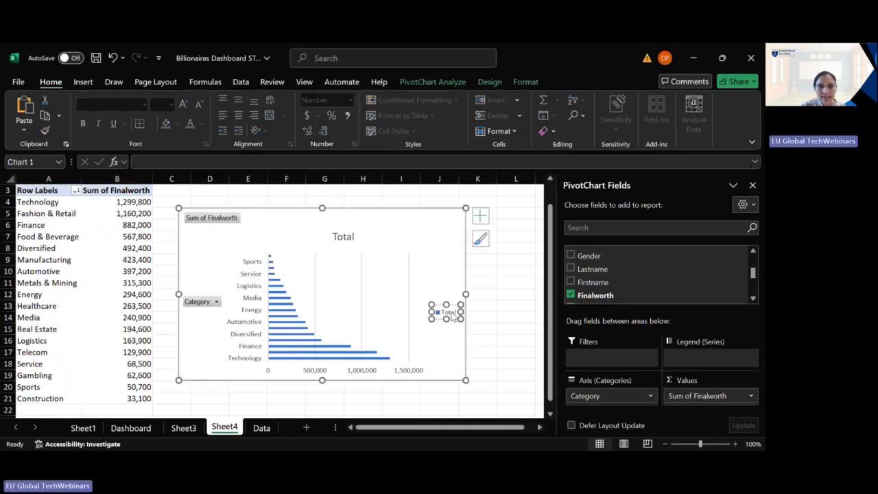
right_click(444, 305)
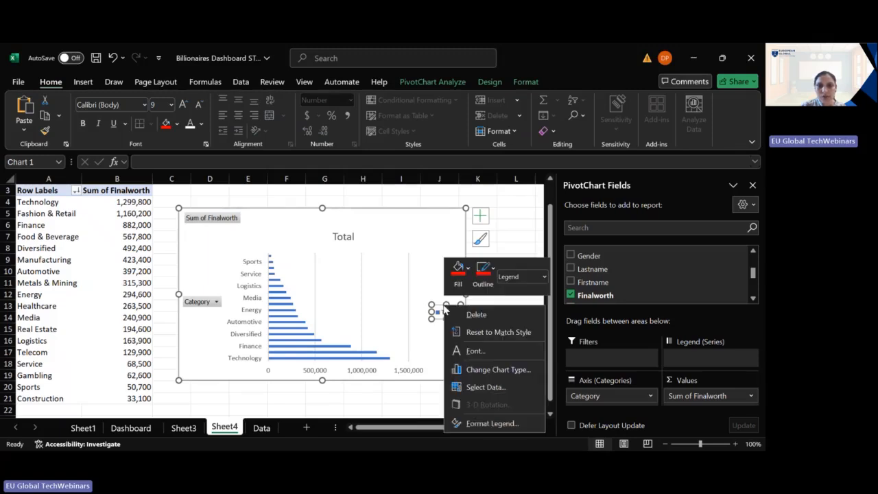
left_click(465, 314)
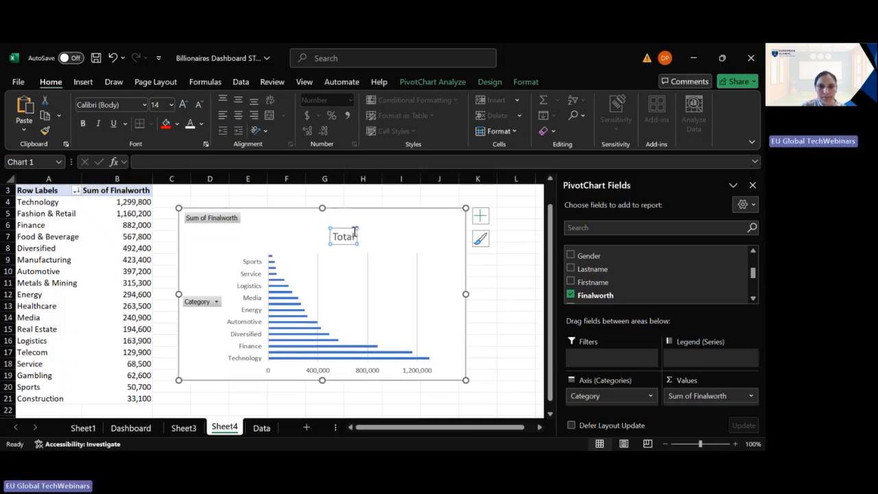
key("Delete")
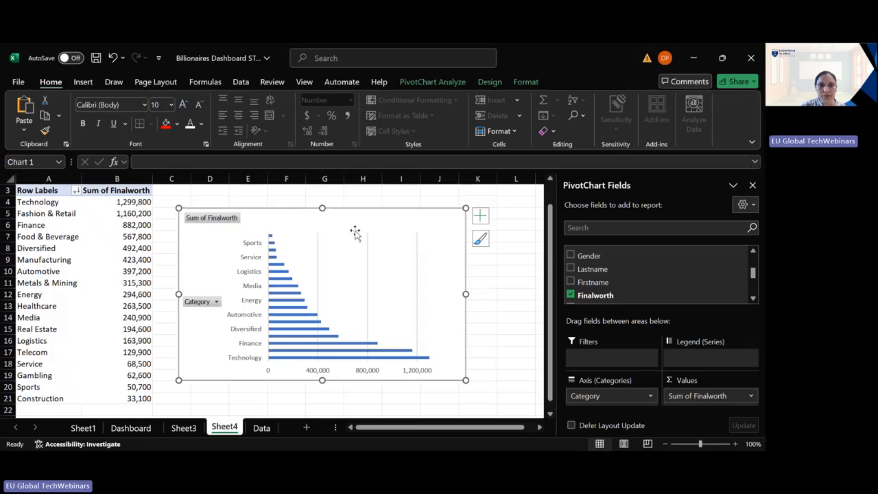
Try to remove the Category field from the bar chart, and undo the attempt.
left_click(201, 301)
left_click(201, 303)
right_click(202, 303)
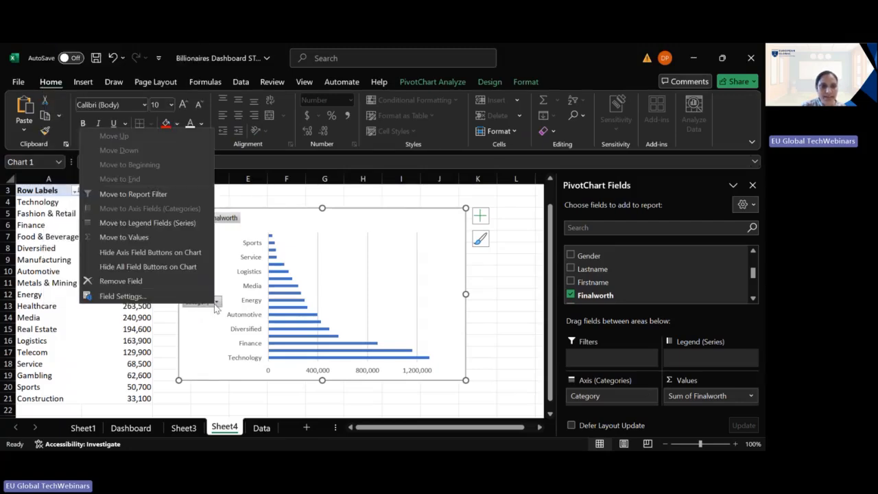
left_click(181, 281)
key("ctrl+z")
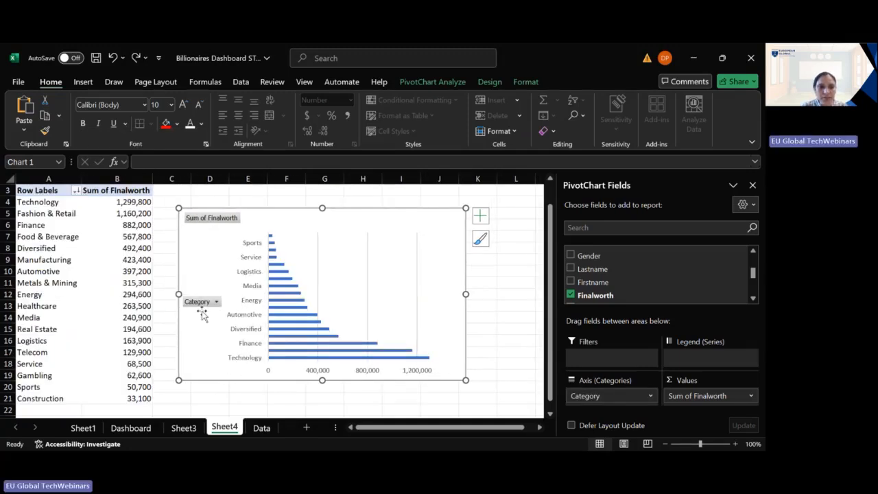
Widen the category bar chart on Sheet4 and paste it onto the Dashboard sheet with the field list closed.
left_click_drag(465, 295, 518, 293)
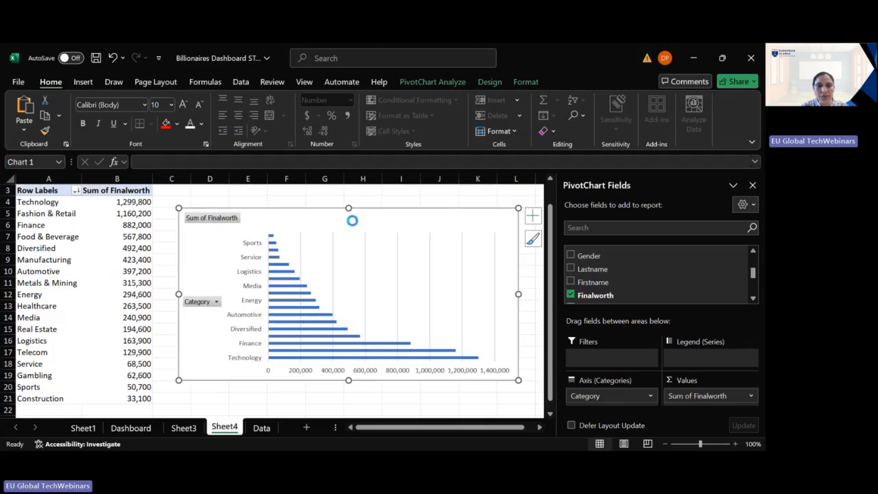
key("Delete")
left_click(259, 429)
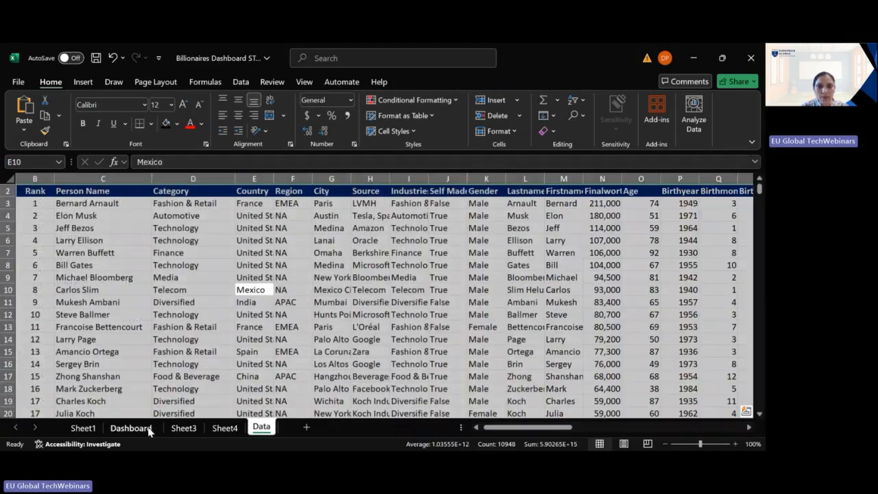
left_click(130, 428)
left_click(752, 185)
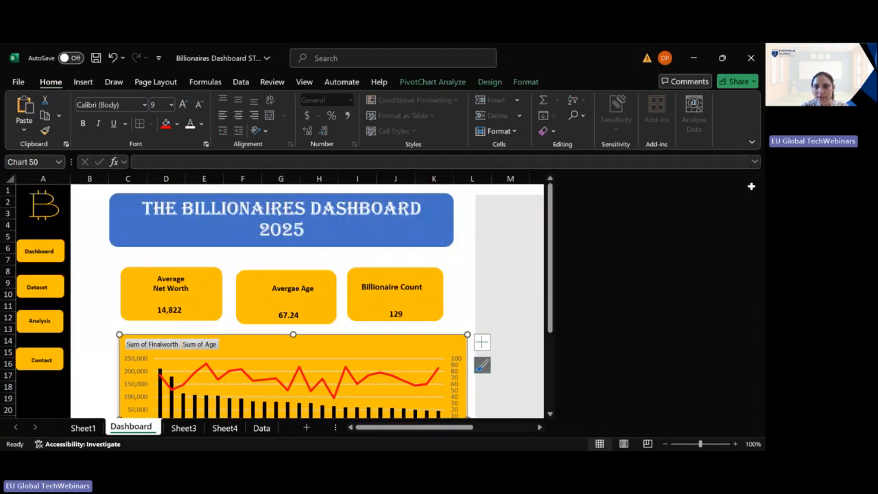
key("ctrl+v")
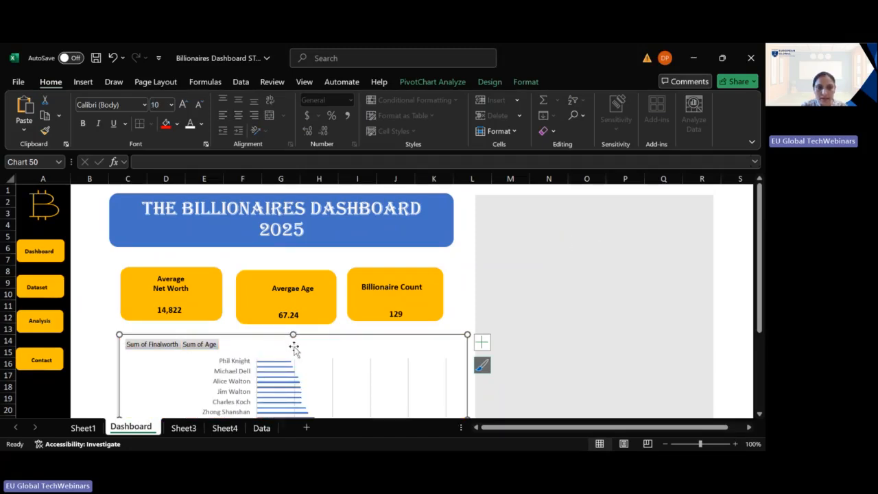
Move the person-name bar chart onto the tall grey placeholder beside the dashboard title.
left_click_drag(292, 343, 648, 199)
left_click(649, 367)
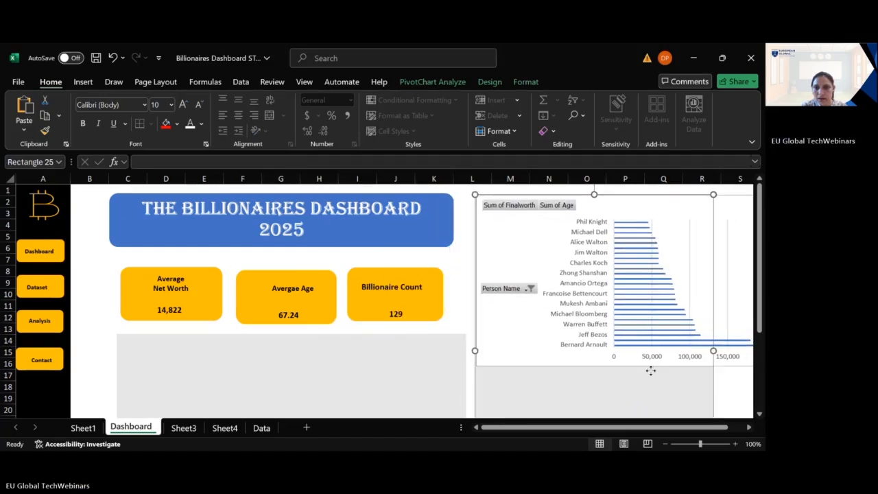
left_click(542, 302)
Resize the person-name bar chart to the full width and height of the tall grey placeholder.
left_click_drag(678, 427, 717, 426)
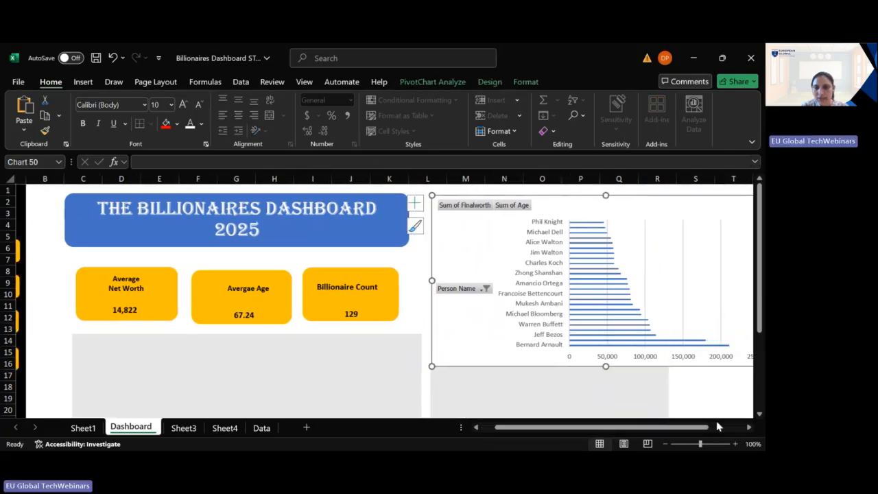
left_click_drag(605, 365, 606, 406)
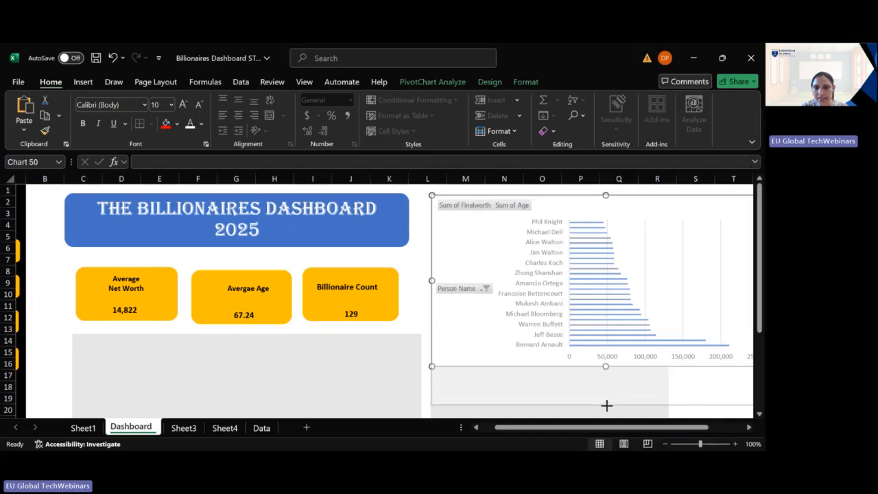
left_click_drag(643, 427, 690, 429)
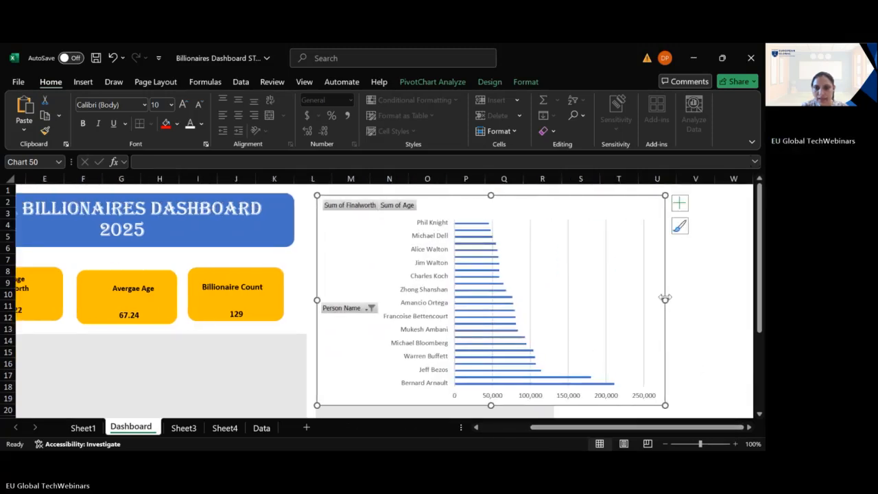
left_click_drag(494, 306, 552, 302)
scroll(609, 367, "down", 3)
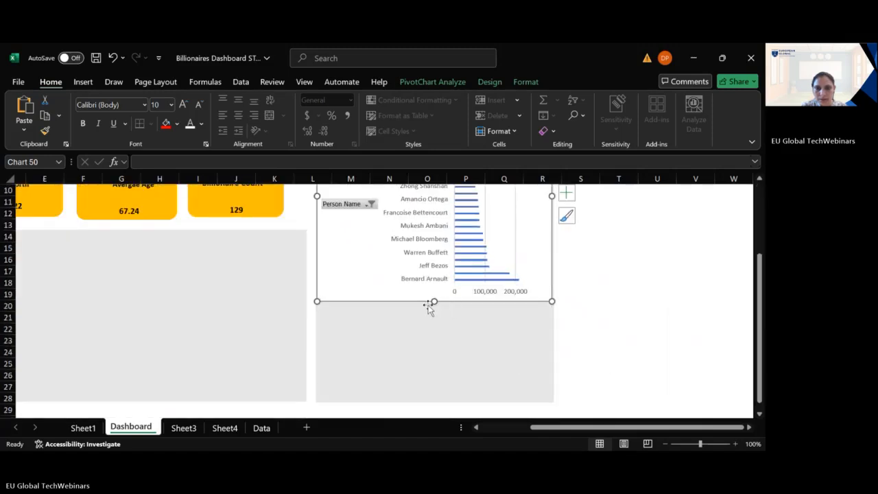
left_click_drag(435, 303, 430, 401)
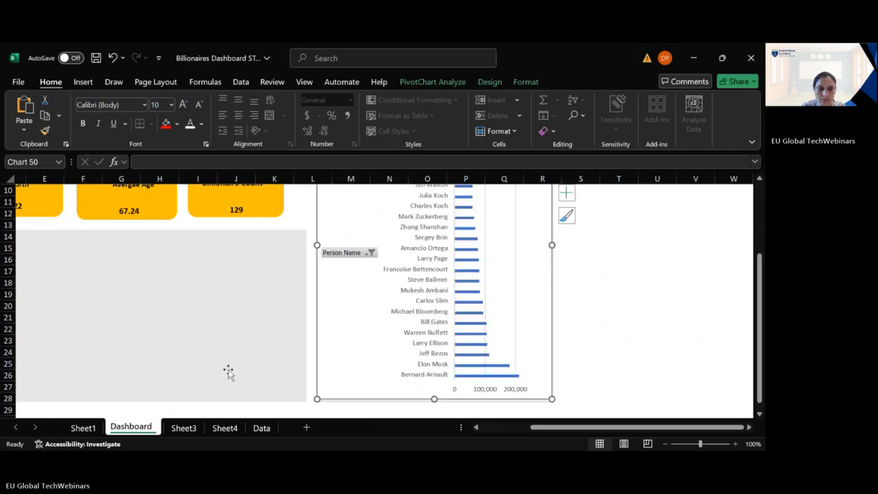
scroll(228, 371, "up", 3)
scroll(427, 414, "down", 1)
left_click_drag(607, 429, 505, 430)
scroll(251, 355, "down", 3)
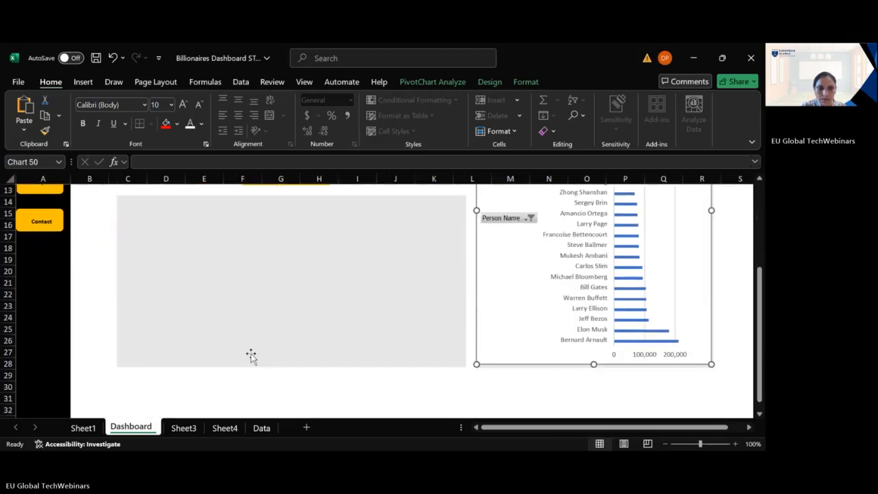
Insert a combo chart from the Sheet1 person pivot table, with Sum of Finalworth as clustered columns on the secondary axis and Sum of Age as a line.
left_click(83, 428)
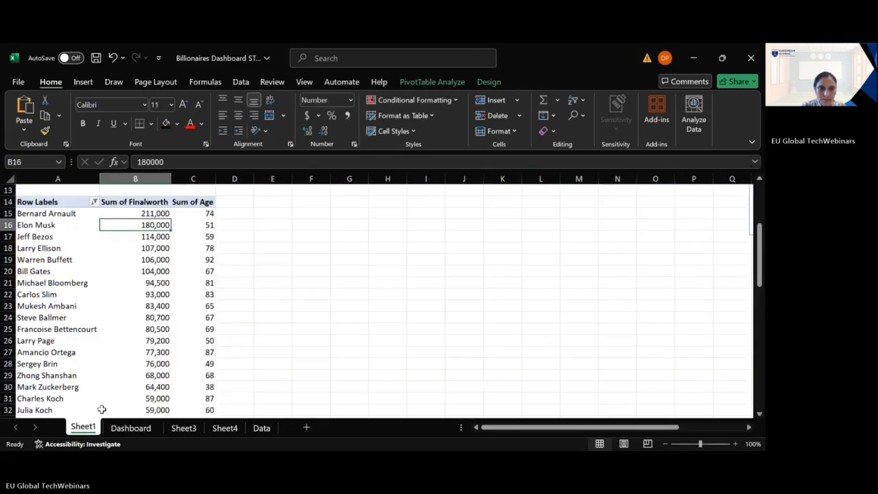
left_click(63, 203)
key("shift+Right")
key("shift+Right")
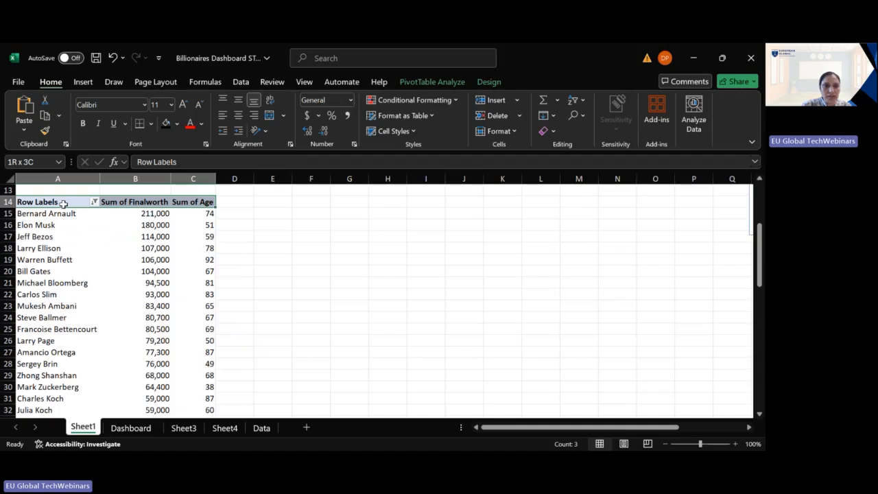
key("shift+Down")
key("ctrl+shift+Down")
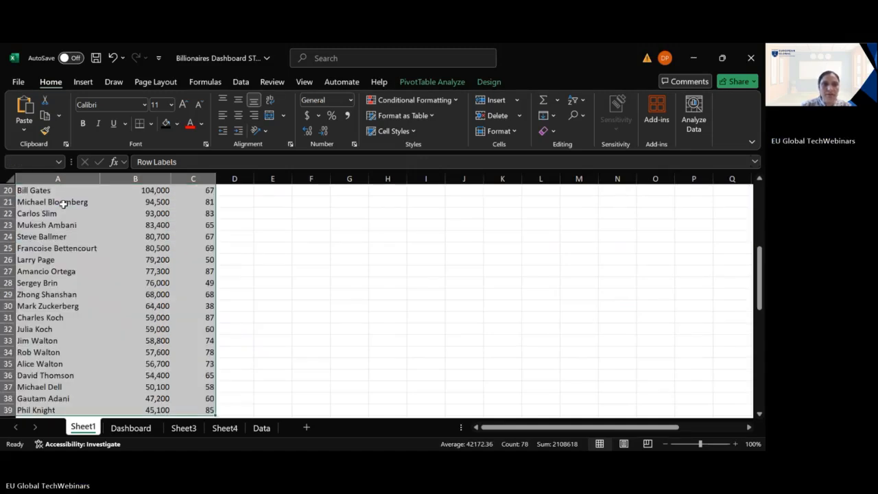
left_click(83, 81)
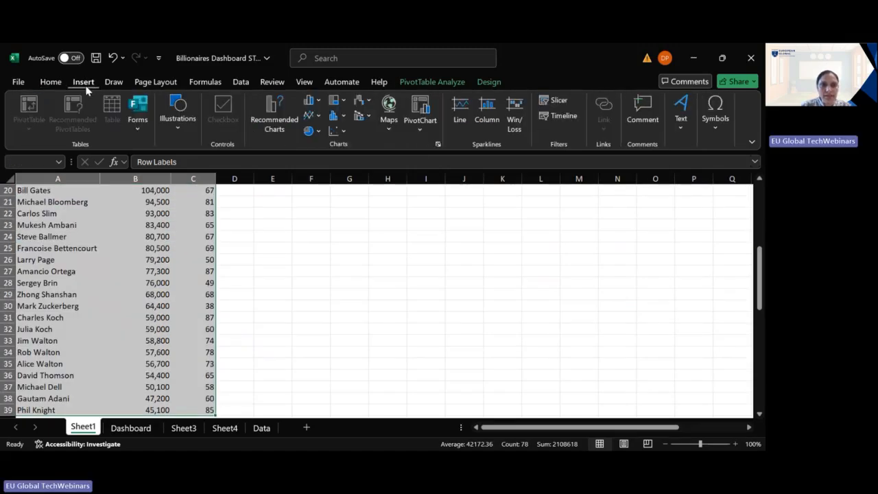
left_click(271, 131)
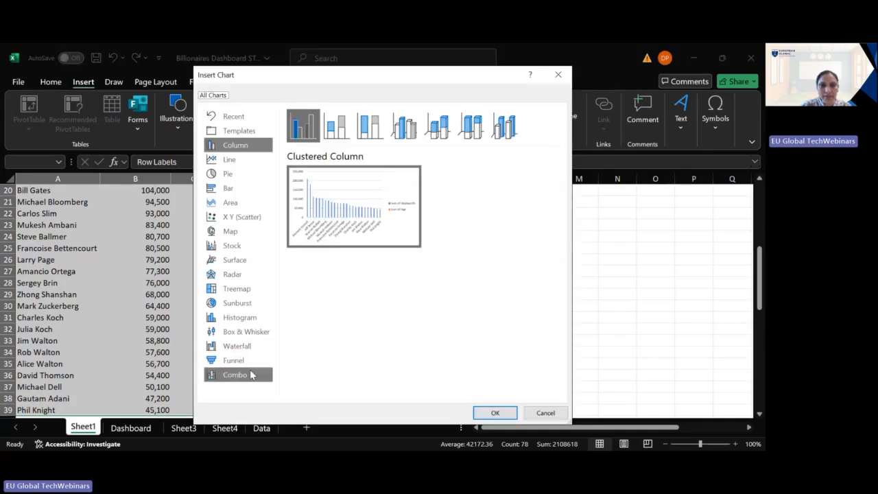
left_click(254, 375)
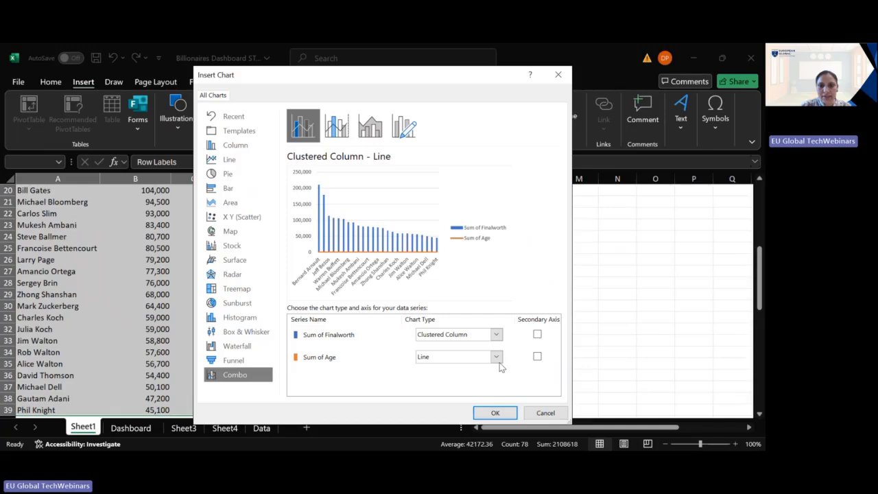
left_click(537, 335)
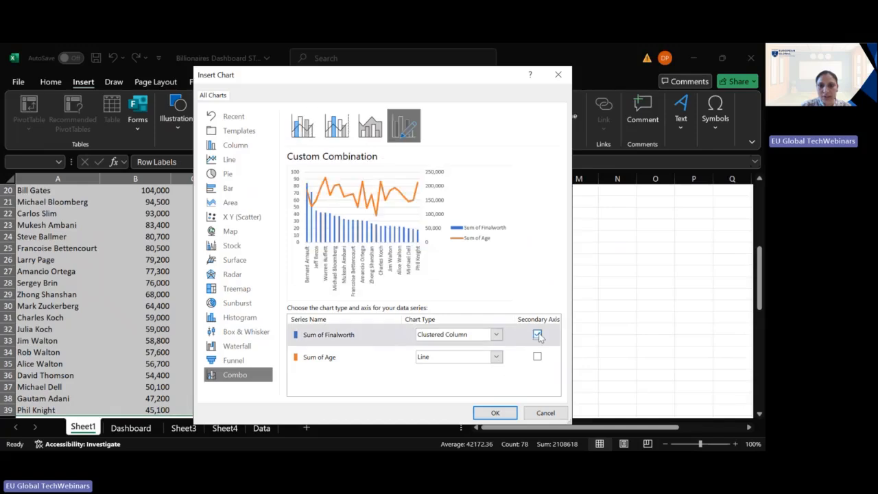
left_click(494, 414)
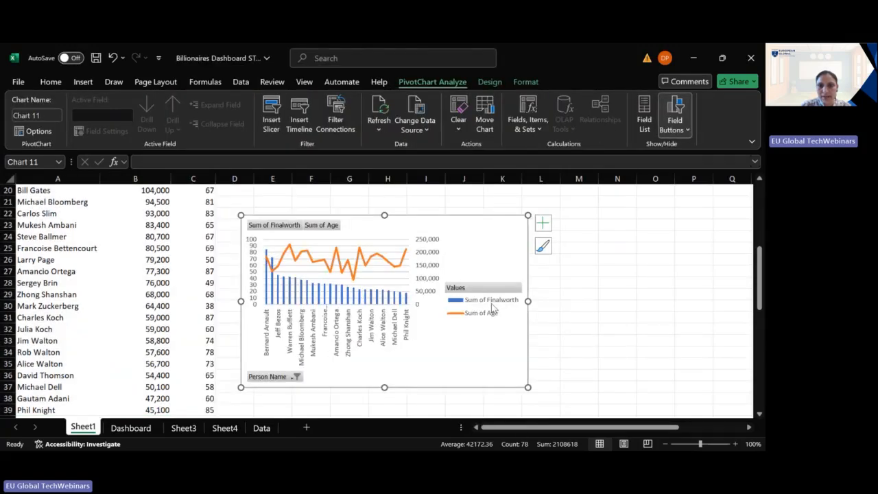
Try to remove the Values field from the new combo chart.
right_click(480, 289)
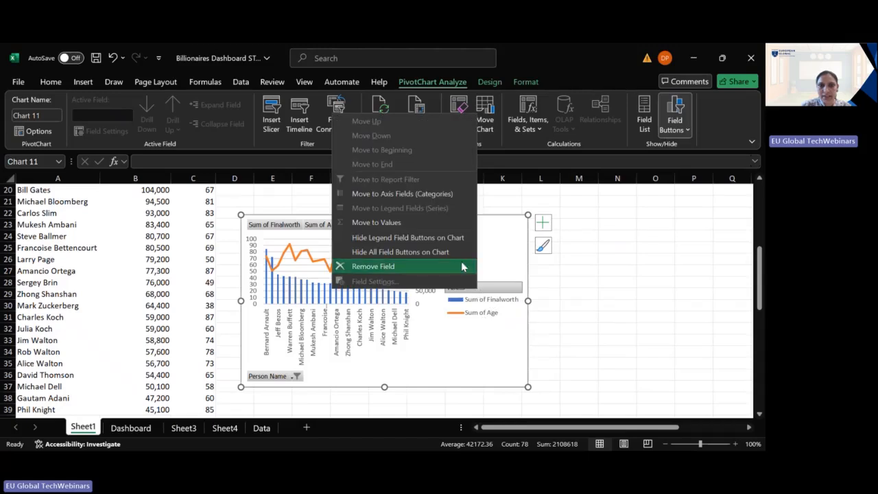
left_click(381, 267)
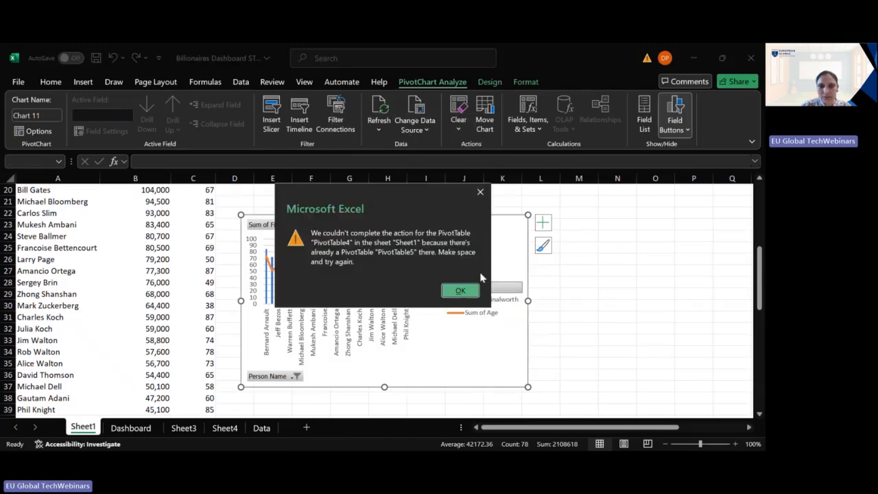
left_click(480, 192)
Delete the legend from the combo chart on Sheet1.
left_click(495, 312)
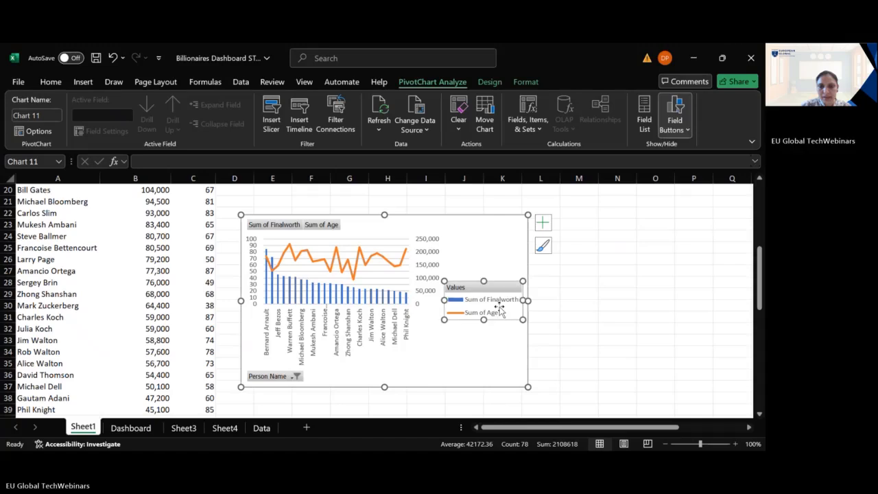
key("Delete")
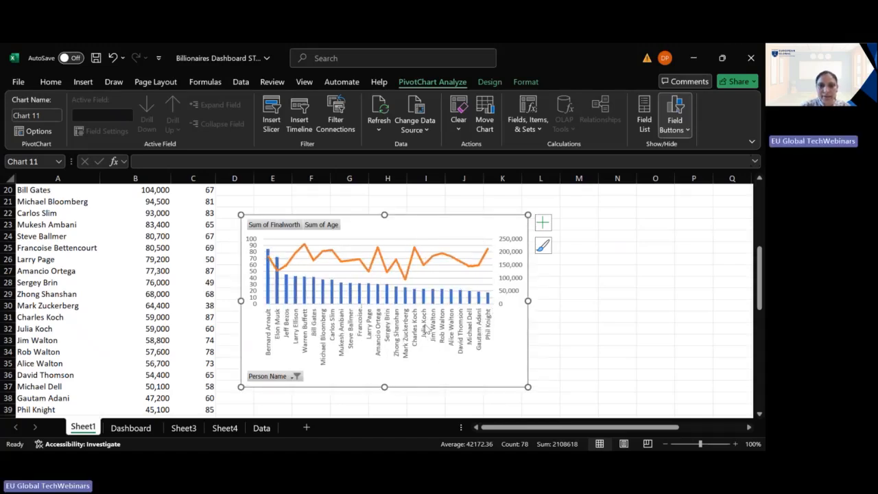
right_click(425, 329)
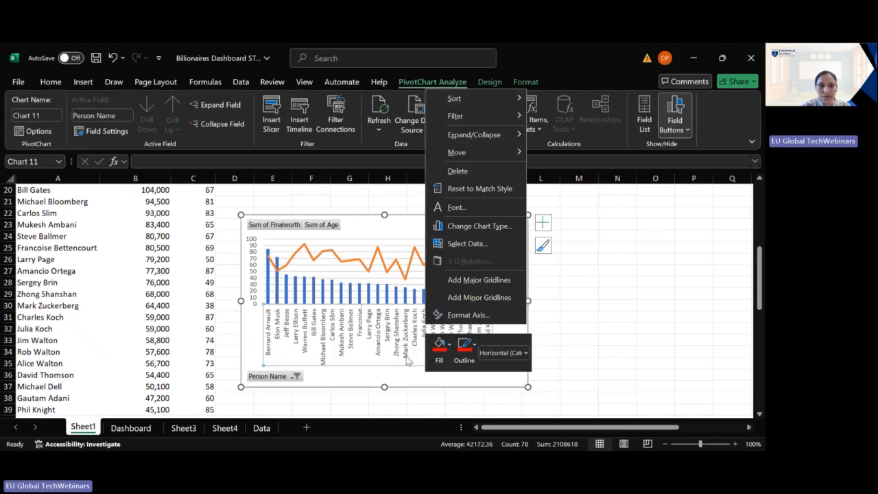
left_click(137, 430)
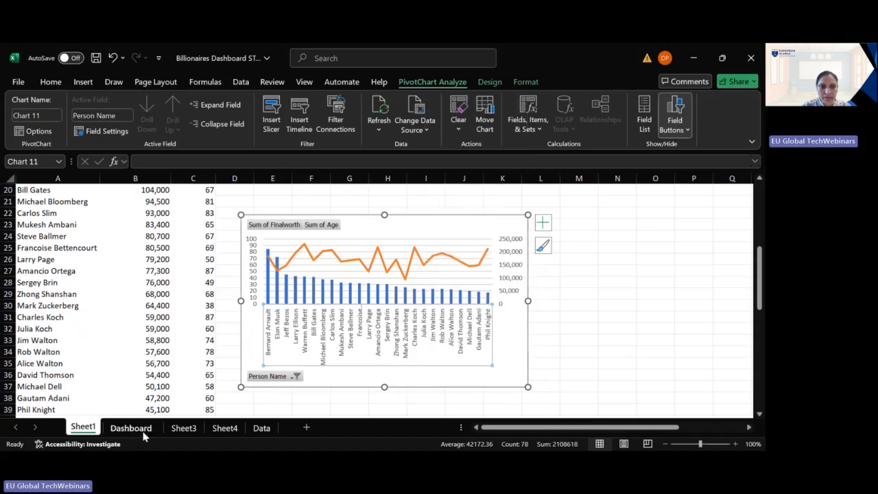
Paste the category bar chart over the wide grey placeholder below the summary cards on the Dashboard sheet.
left_click(137, 429)
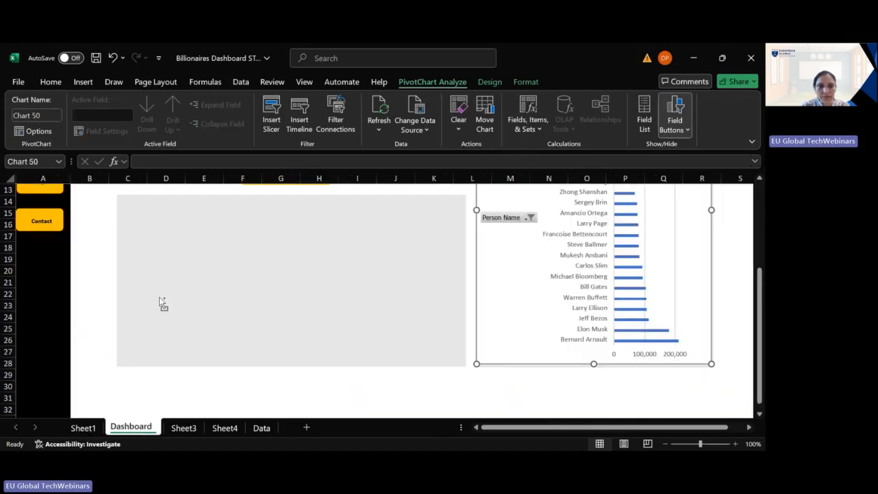
left_click(219, 279)
scroll(245, 302, "up", 4)
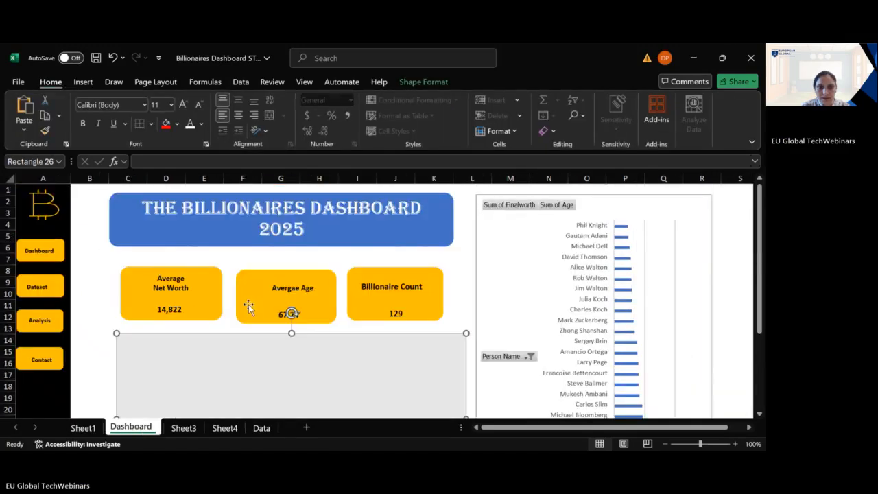
scroll(240, 308, "down", 2)
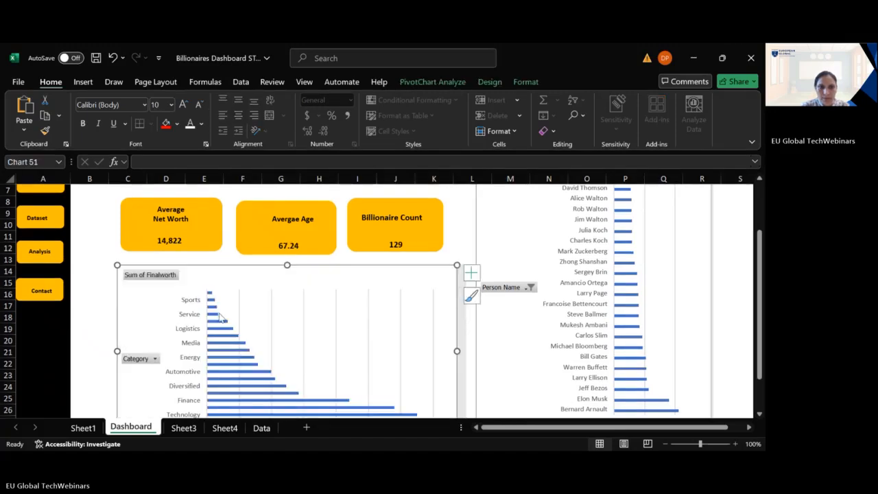
scroll(448, 353, "down", 1)
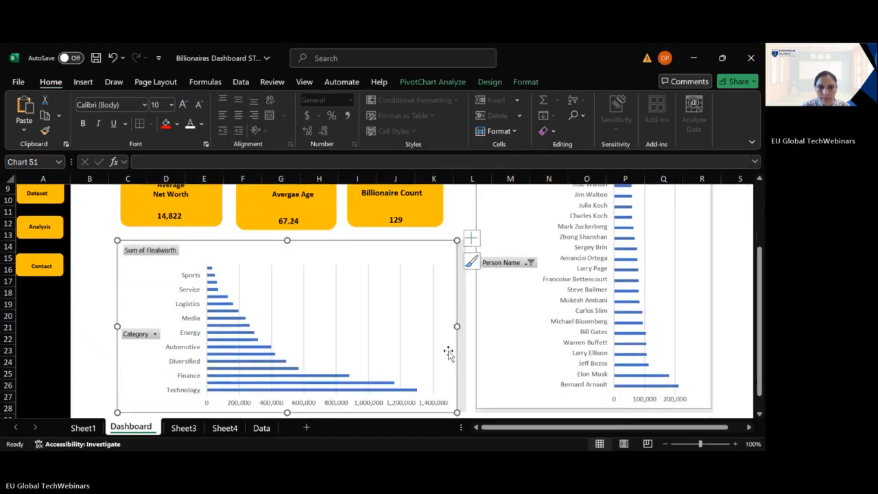
scroll(376, 347, "up", 3)
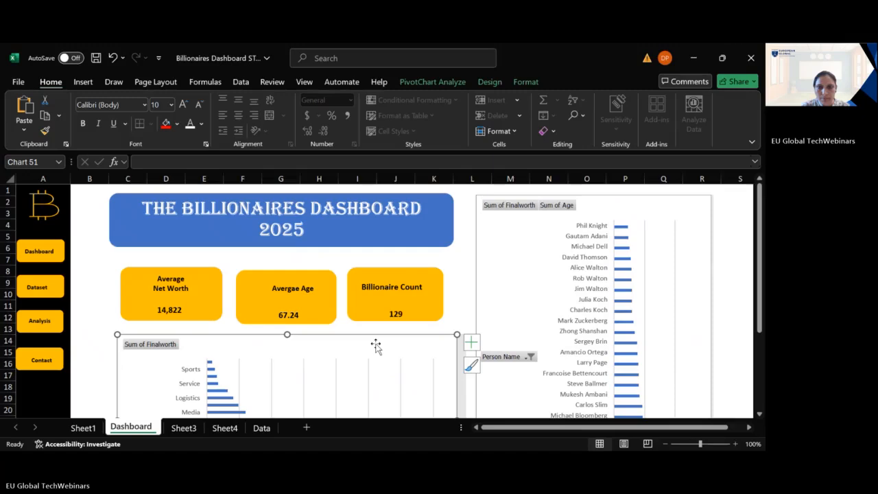
scroll(374, 347, "down", 1)
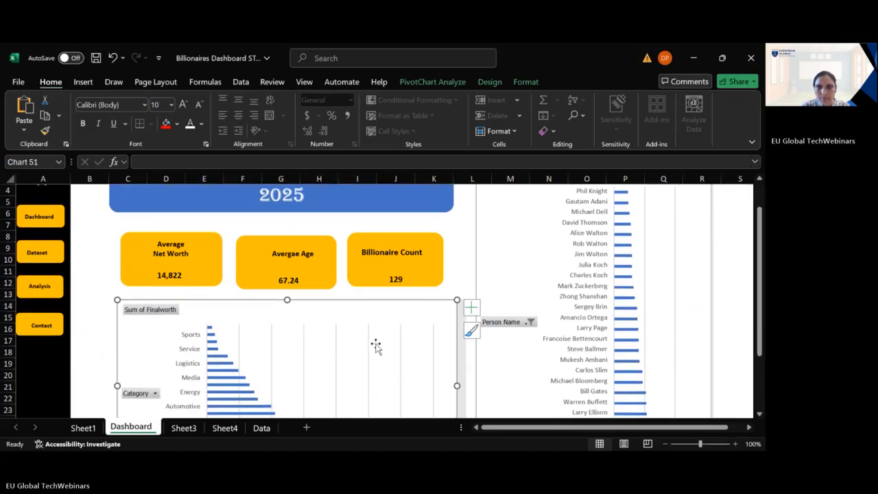
scroll(374, 347, "down", 2)
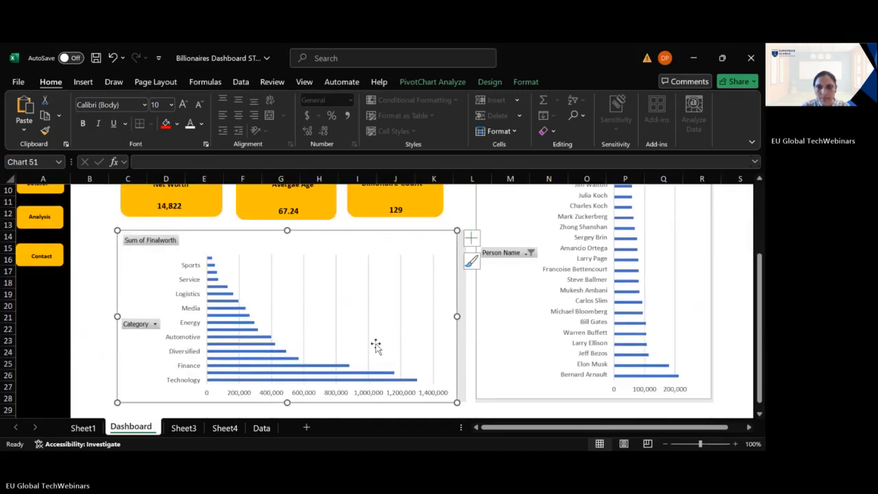
Widen the category bar chart to cover the full width of its grey placeholder.
left_click(532, 307)
left_click(434, 321)
left_click_drag(457, 316, 471, 315)
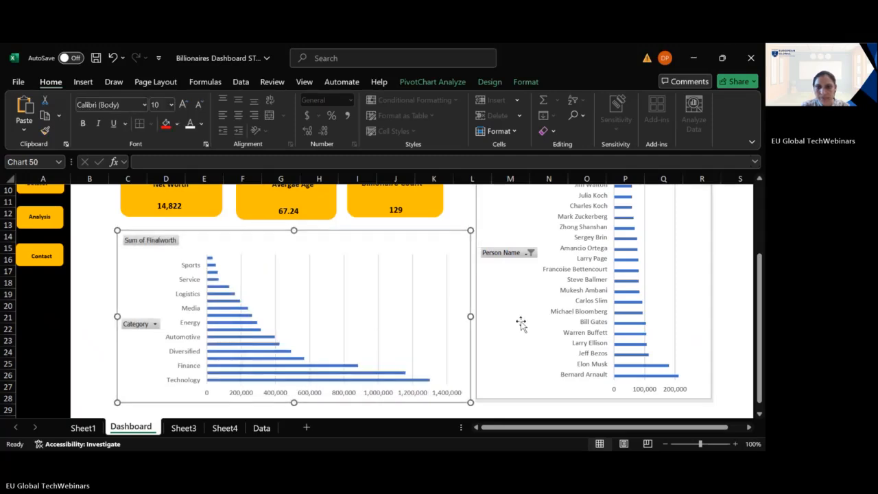
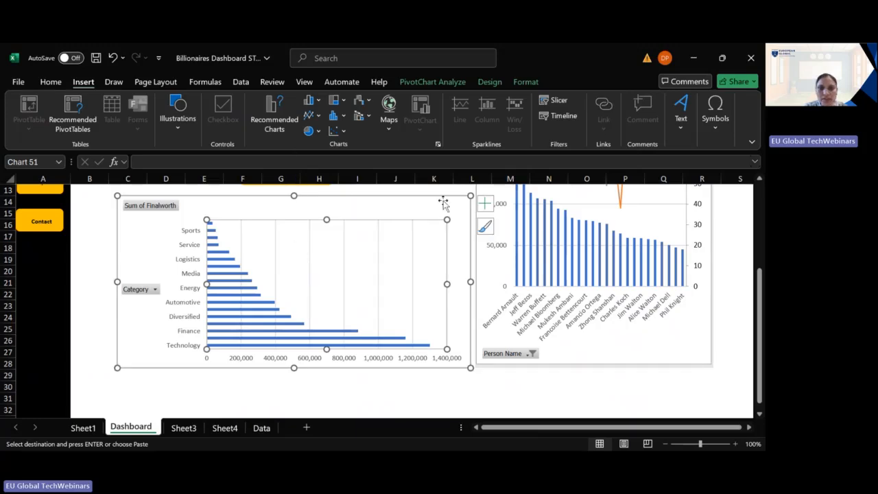
Fill the plot area of the category bar chart with the standard orange color.
scroll(418, 253, "up", 2)
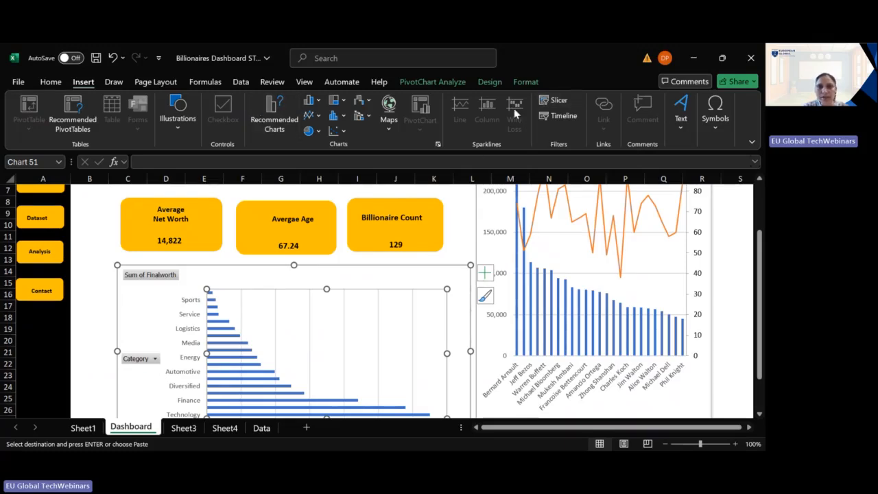
left_click(533, 83)
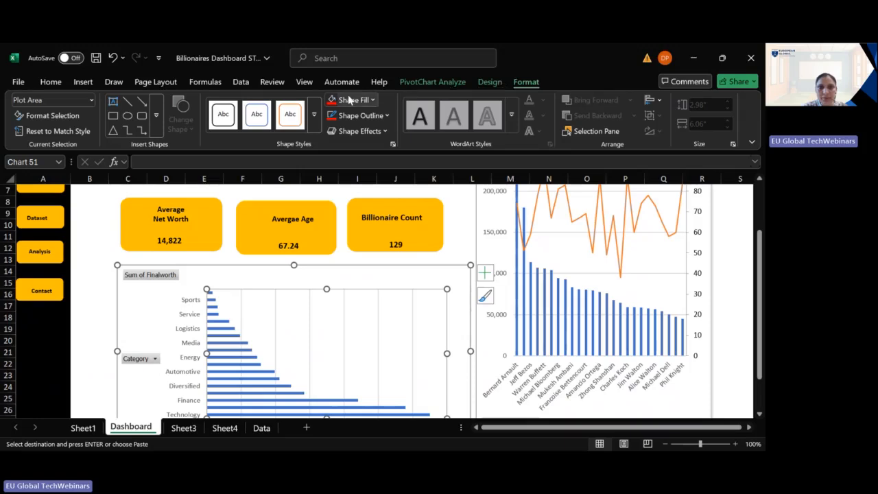
left_click(373, 101)
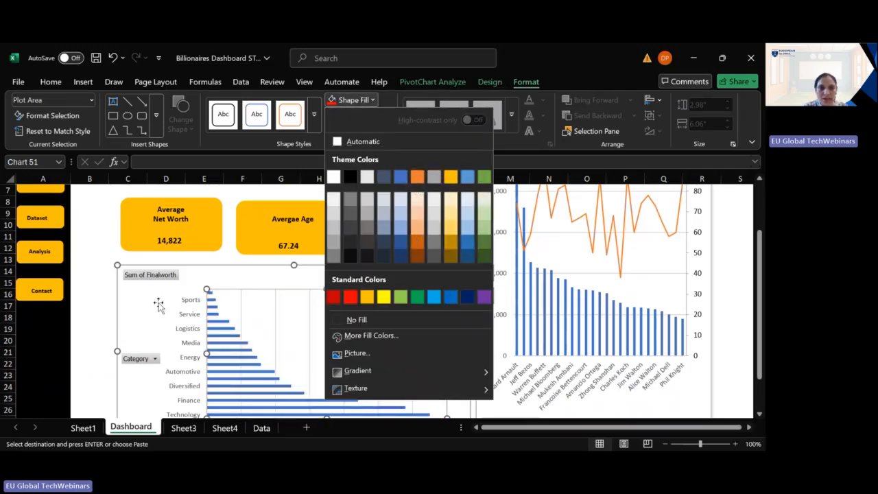
left_click(364, 300)
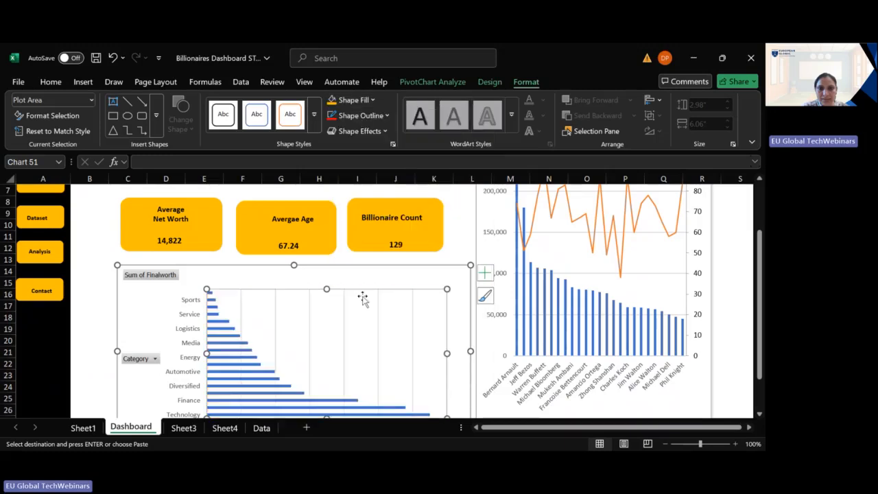
Fill the bars of the category bar chart with black.
left_click(285, 380)
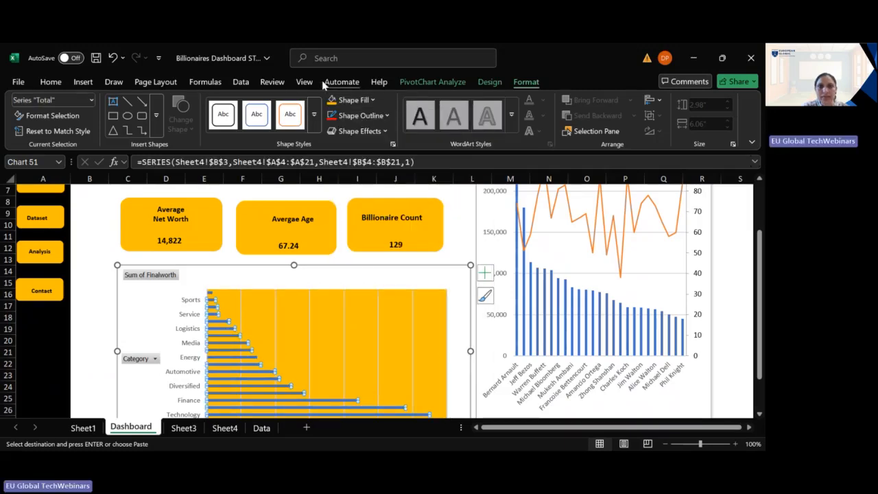
left_click(373, 101)
left_click(349, 177)
Give the category bar chart's outer chart area a standard red outline.
scroll(203, 314, "down", 2)
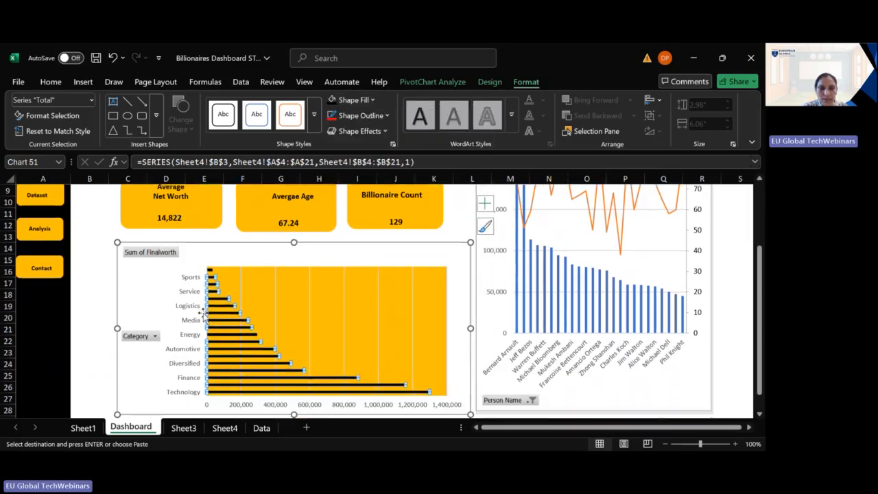
scroll(203, 314, "down", 2)
left_click(132, 349)
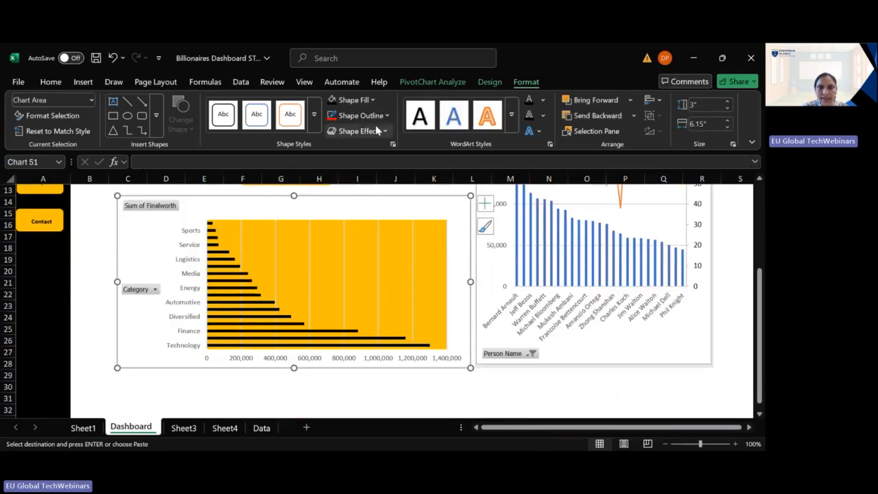
left_click(358, 115)
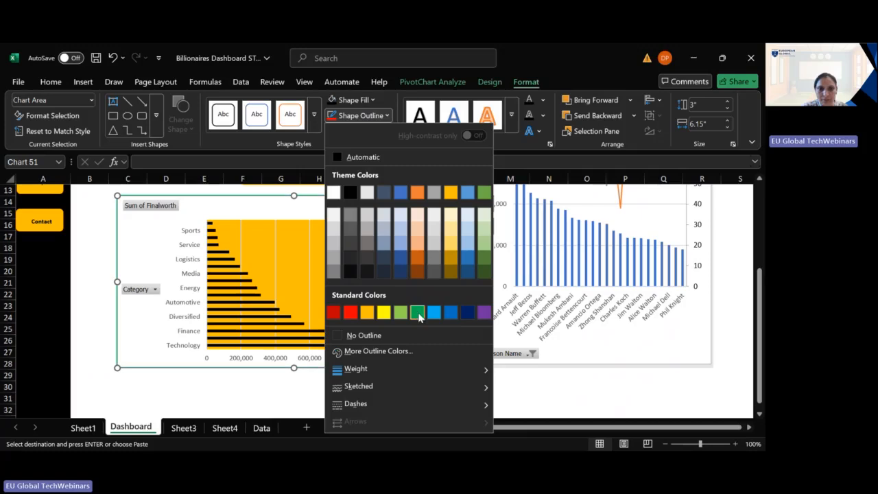
left_click(351, 313)
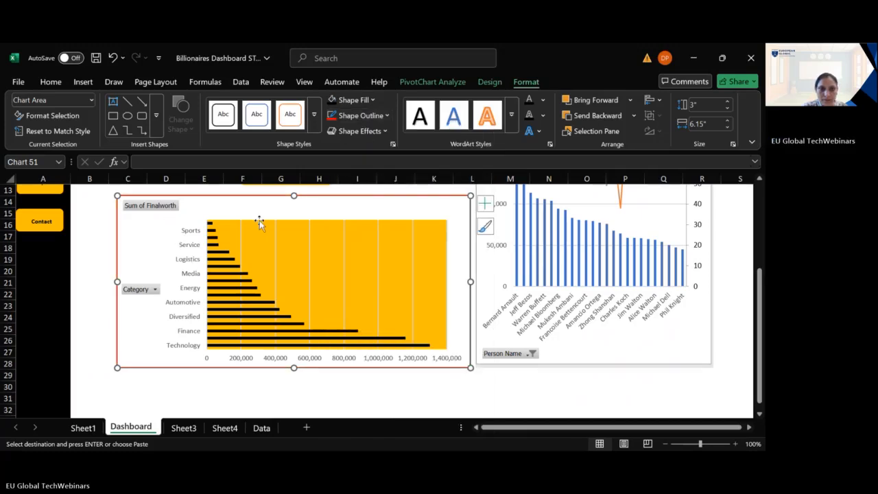
scroll(489, 317, "up", 4)
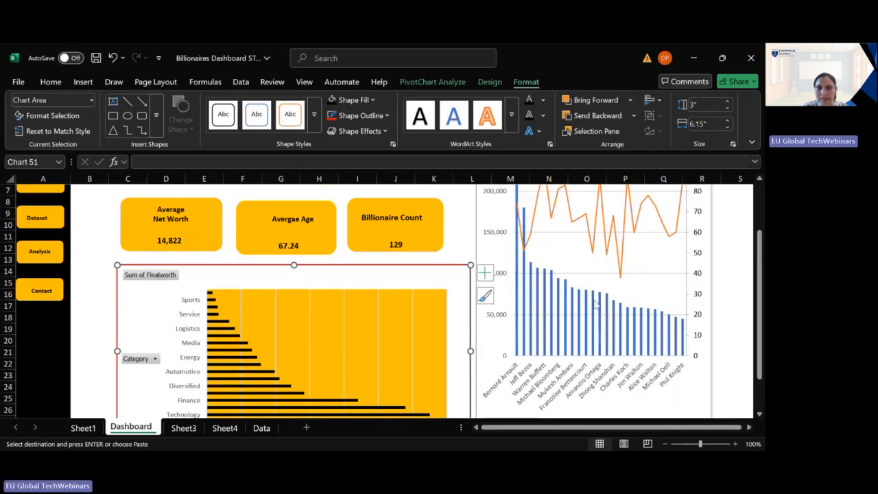
left_click(558, 382)
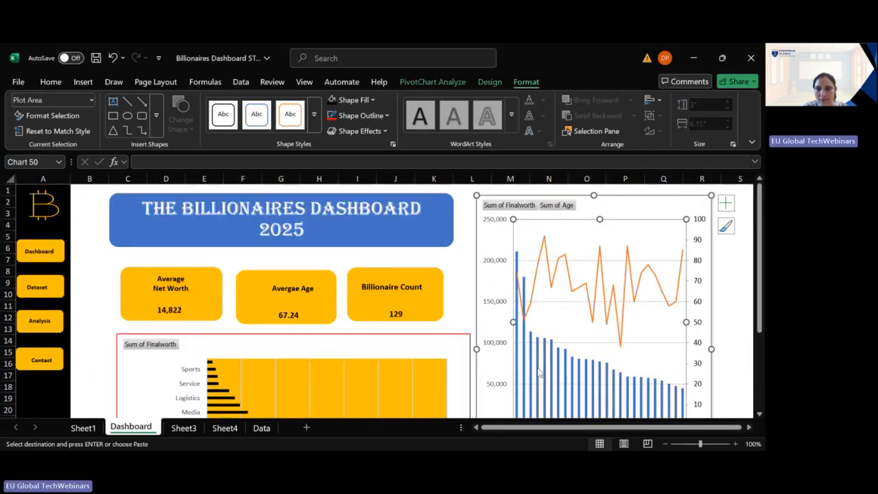
left_click(559, 370)
left_click(559, 370)
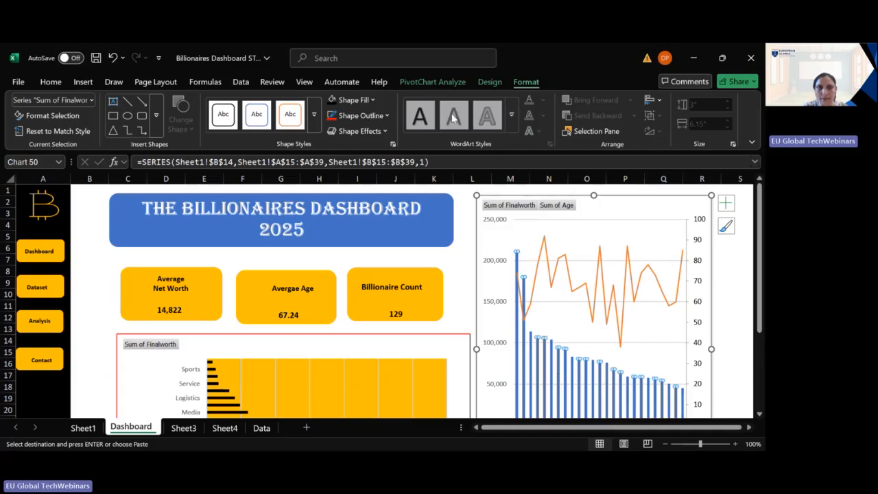
left_click(372, 100)
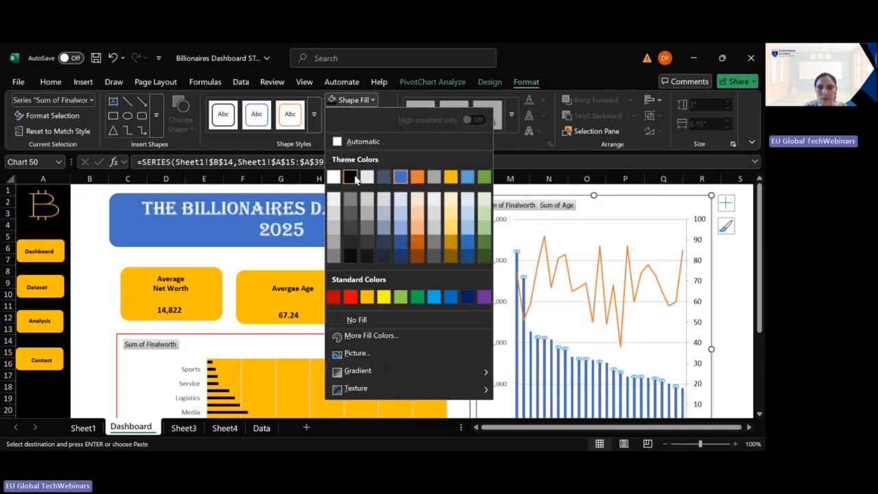
left_click(574, 290)
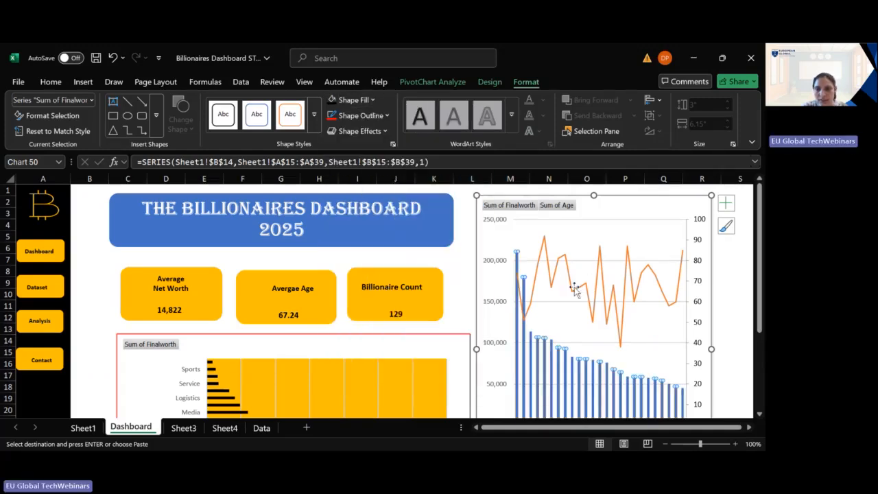
Color the Sum of Age line in the combo chart standard red.
left_click(563, 261)
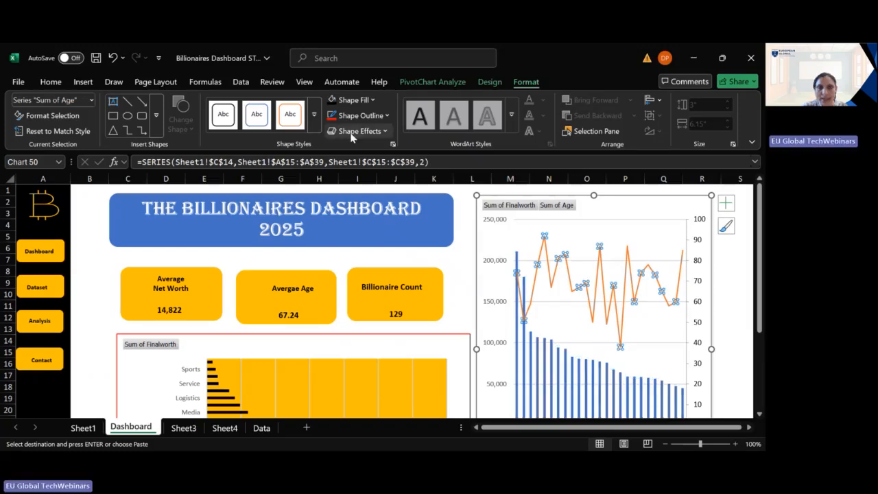
left_click(378, 116)
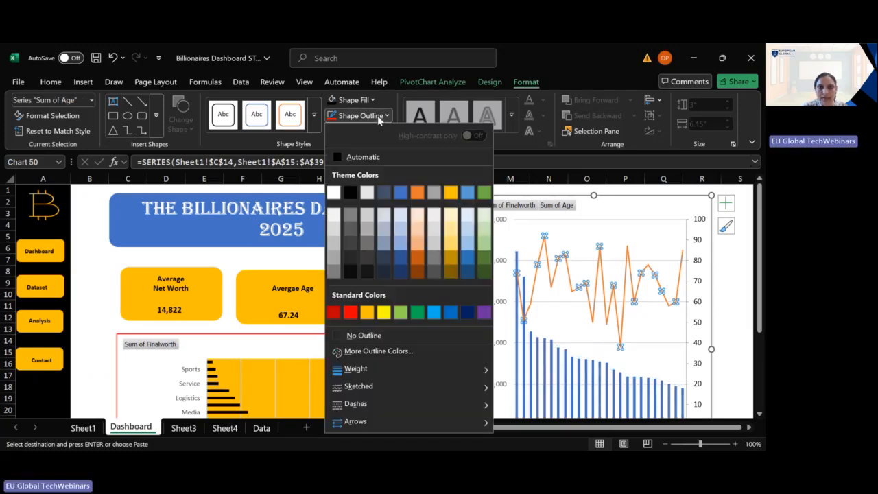
left_click(350, 314)
Fill the plot area of the combo chart with the gold theme color.
left_click(625, 225)
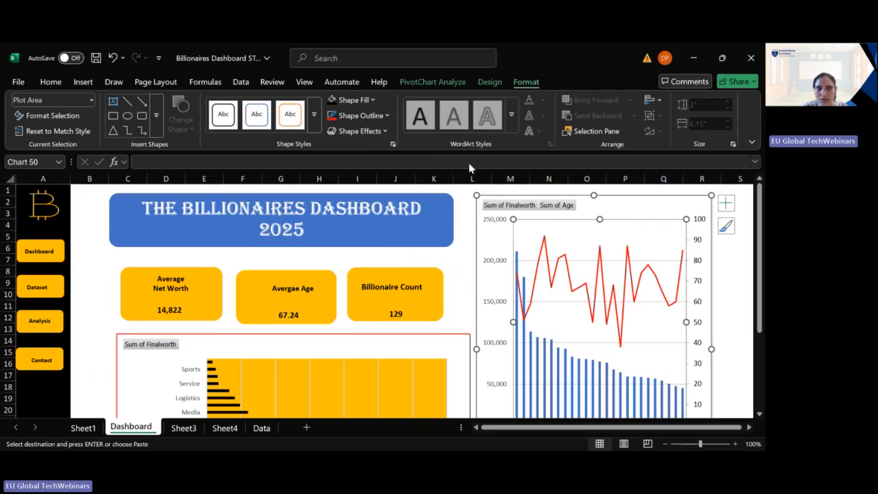
left_click(373, 100)
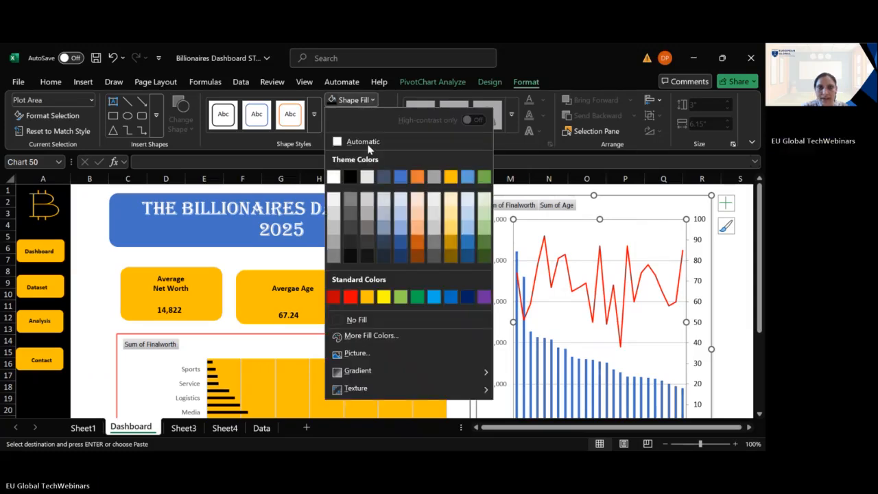
left_click(453, 176)
left_click(741, 270)
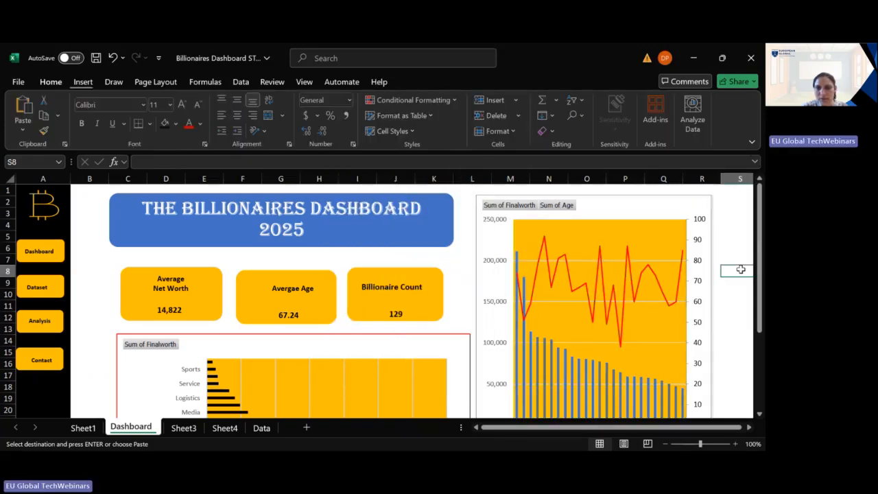
scroll(677, 341, "down", 3)
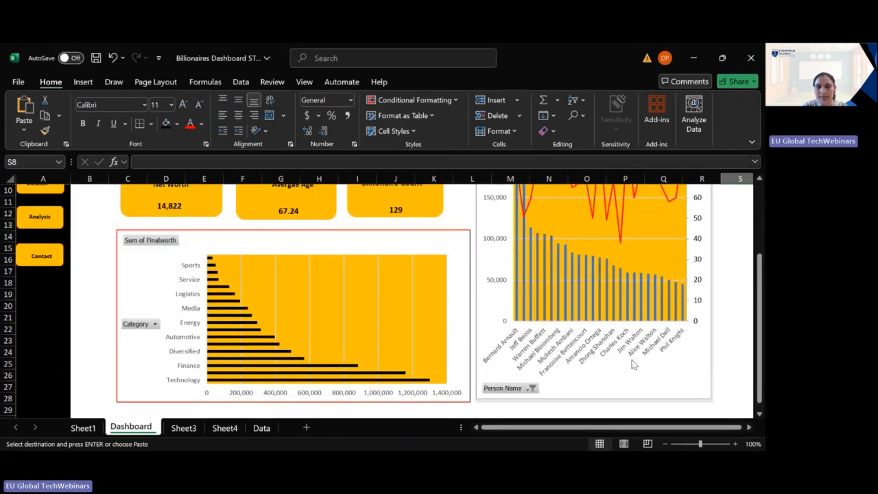
scroll(397, 386, "up", 3)
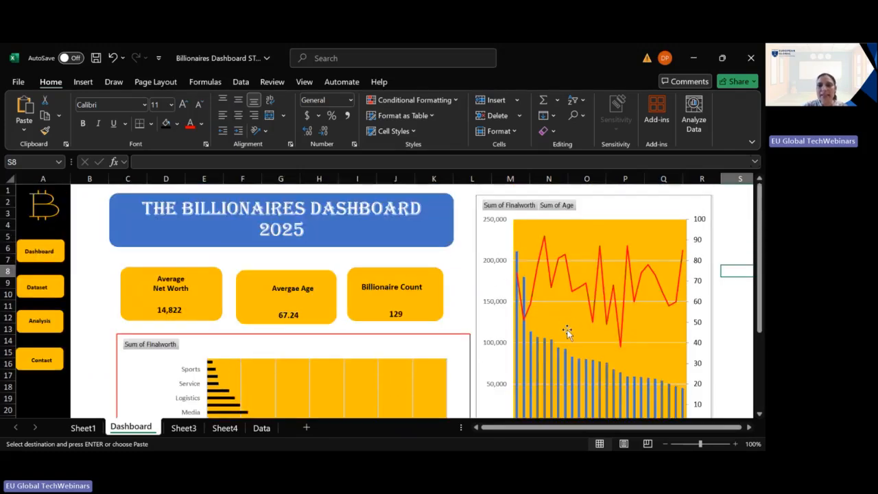
scroll(588, 340, "down", 3)
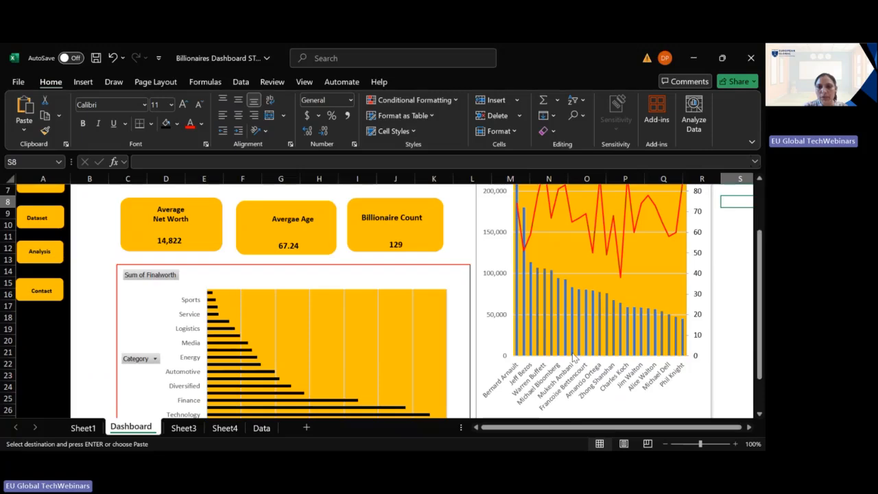
scroll(600, 411, "up", 3)
scroll(603, 430, "right", 1)
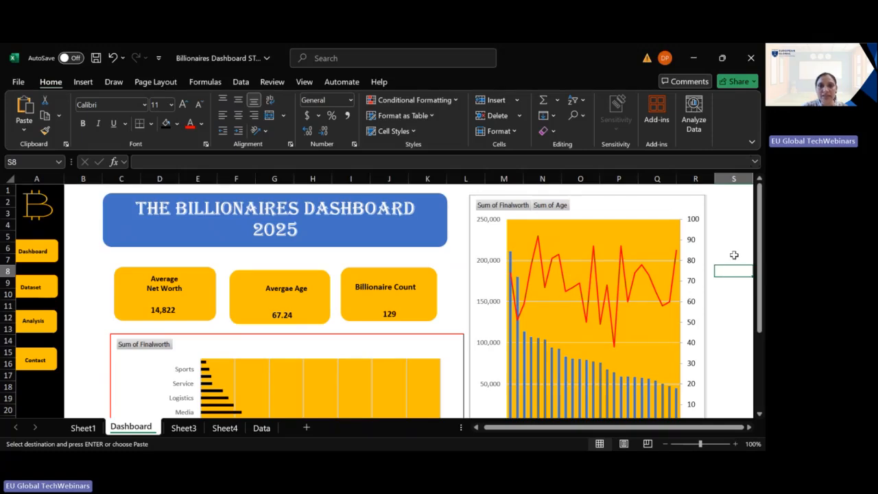
Move the Gender slicer on Sheet1 out of the slicer stack to the empty area above the combo chart.
left_click(76, 429)
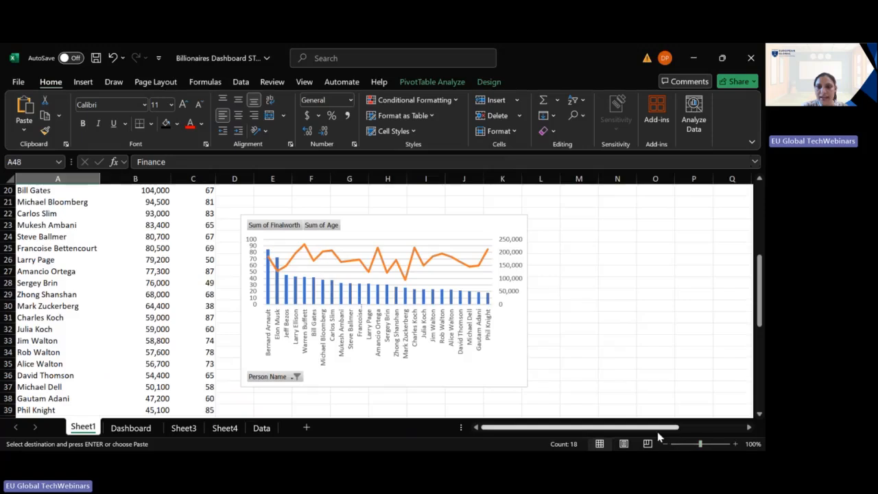
scroll(657, 432, "right", 3)
scroll(618, 212, "up", 5)
left_click_drag(621, 230, 2, 218)
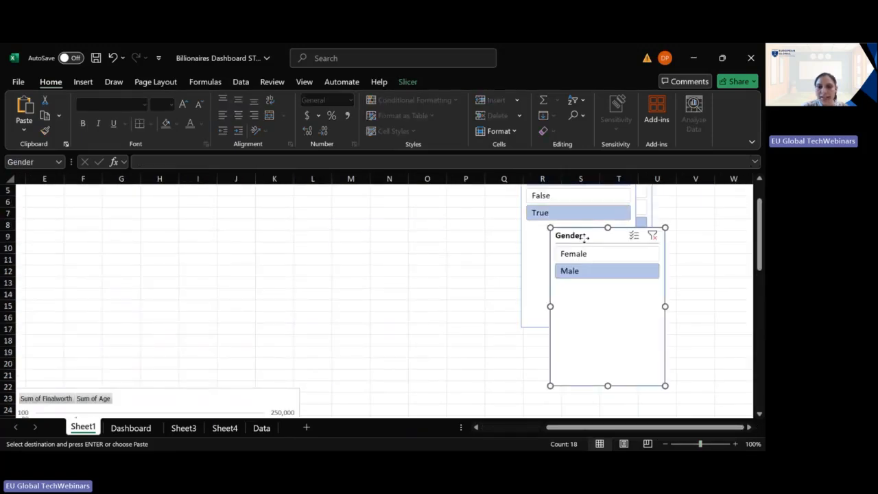
left_click_drag(586, 235, 185, 218)
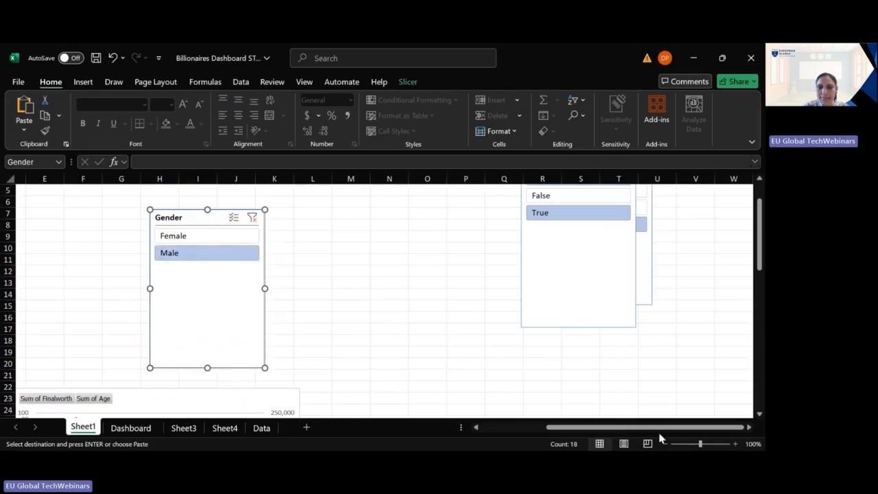
left_click_drag(658, 427, 470, 427)
left_click(39, 212)
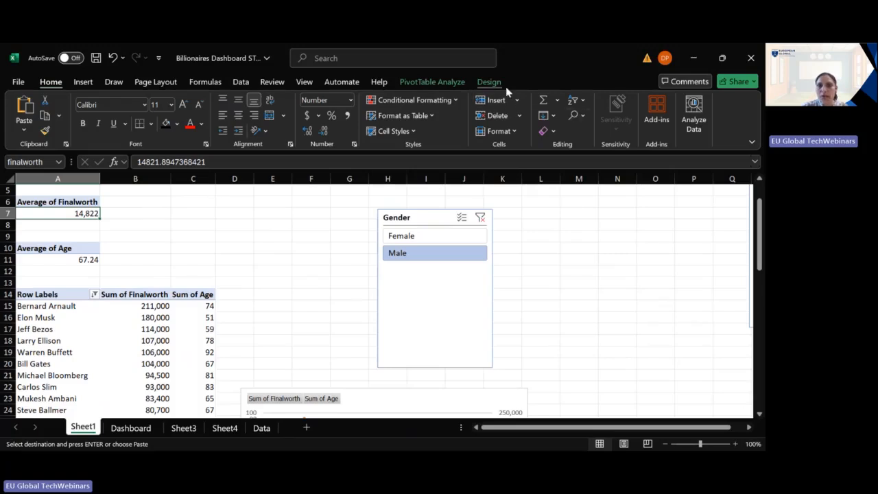
left_click(451, 82)
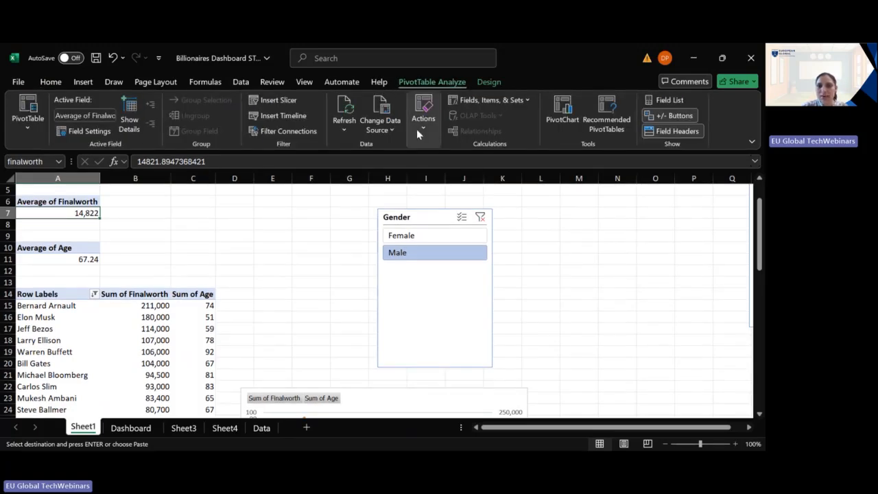
left_click(290, 101)
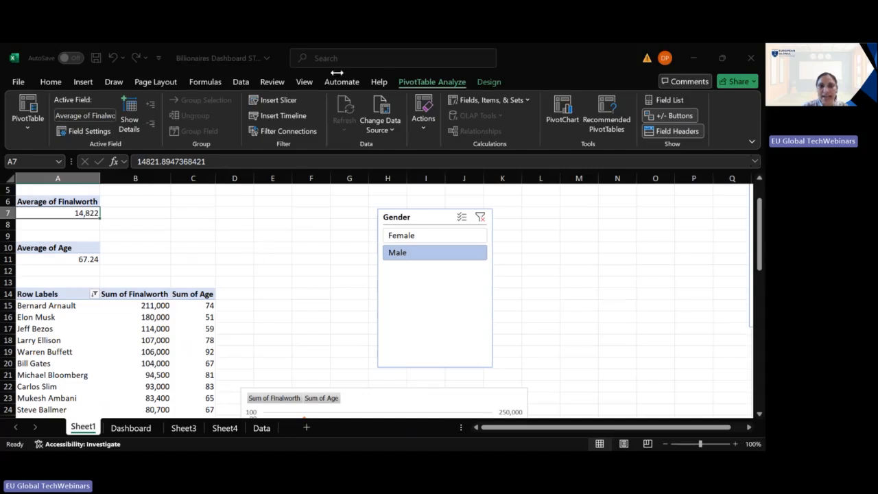
Arrange the Gender, Self Made and Region slicers in a row beside the pivot tables, above the Sheet1 combo chart.
left_click_drag(571, 427, 586, 426)
left_click_drag(730, 271, 496, 308)
left_click_drag(742, 269, 624, 329)
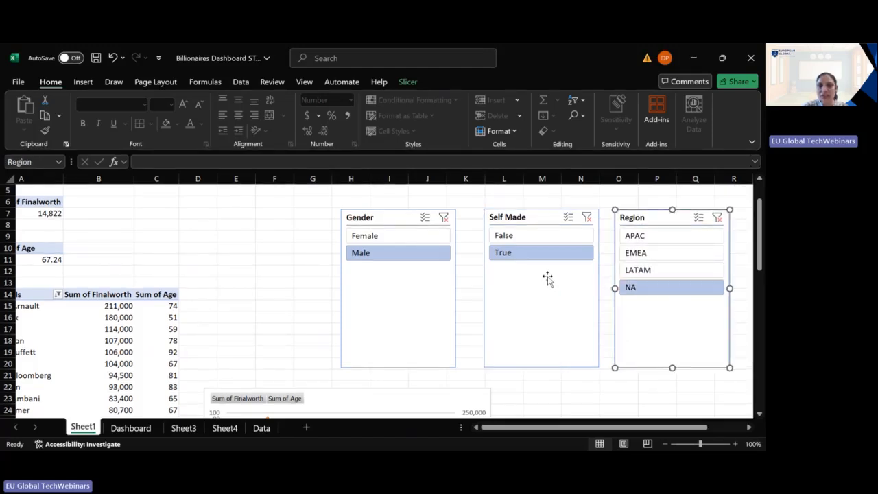
left_click_drag(413, 218, 314, 225)
left_click_drag(532, 218, 422, 214)
left_click_drag(658, 220, 544, 213)
Set the Gender slicer to 2 columns and shorten it to about 0.64" high.
left_click(291, 216)
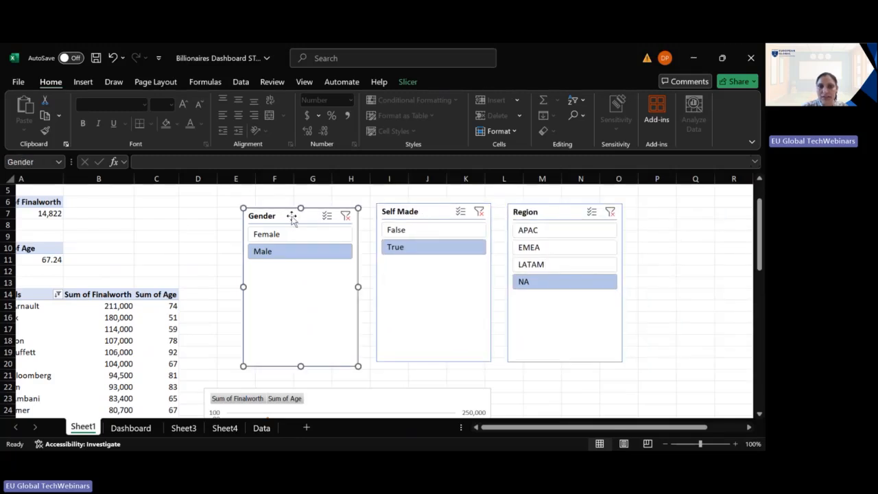
left_click(409, 82)
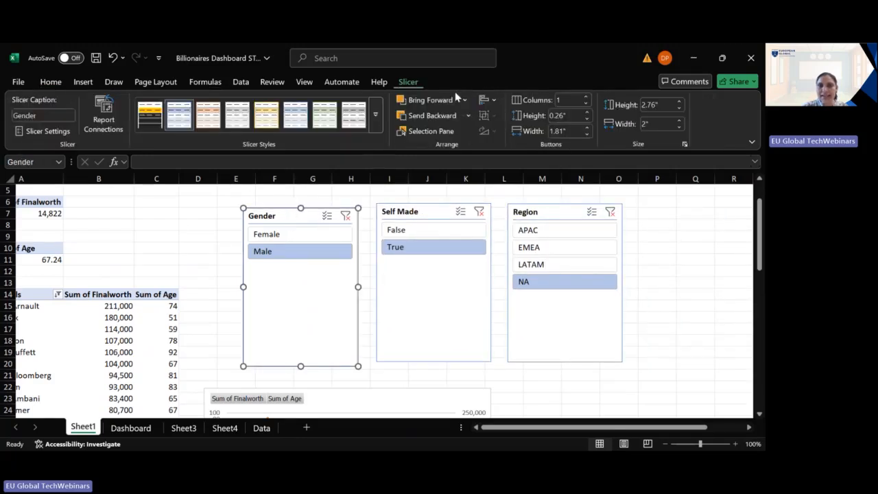
left_click(586, 97)
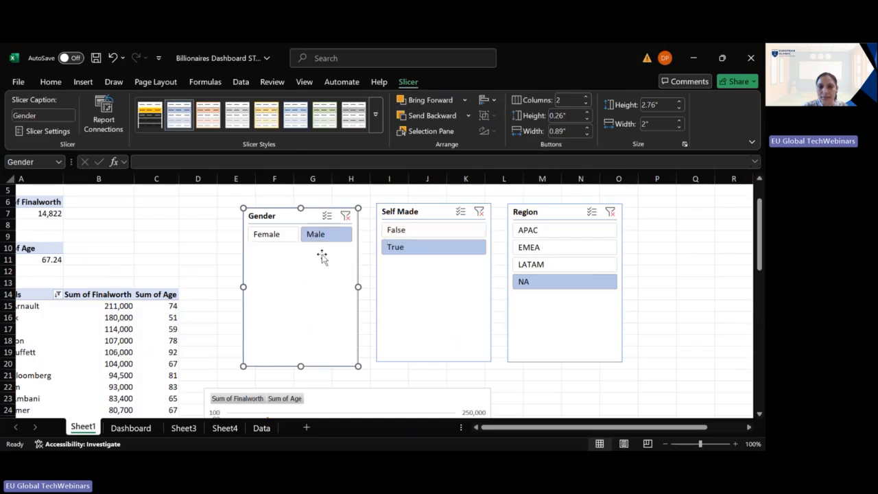
left_click_drag(302, 364, 308, 245)
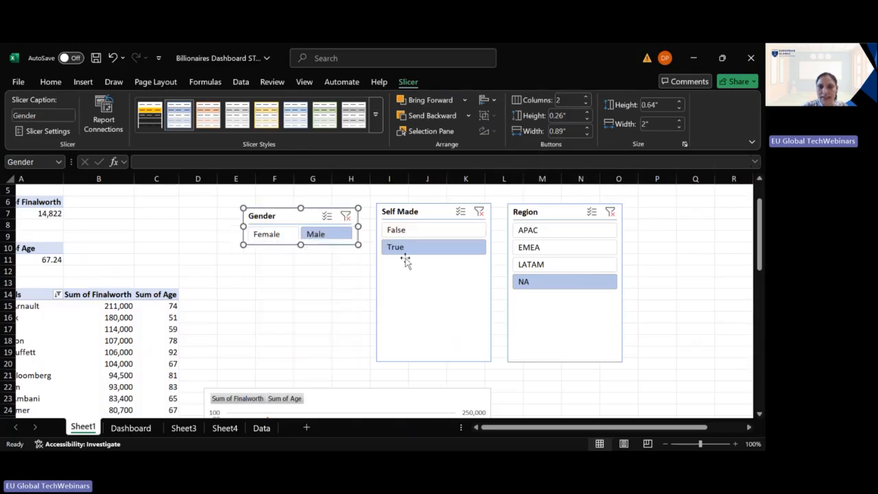
Set the Self Made slicer to 2 columns and shorten it to about 0.75" high.
left_click(431, 217)
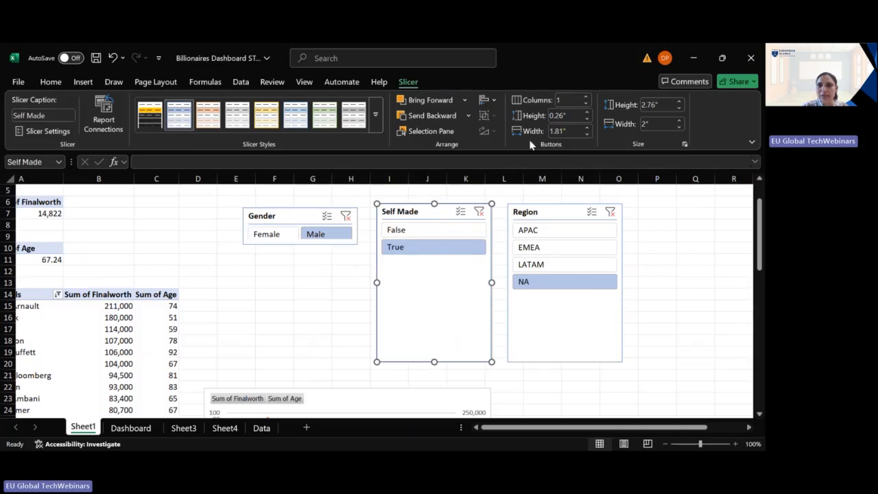
left_click(586, 98)
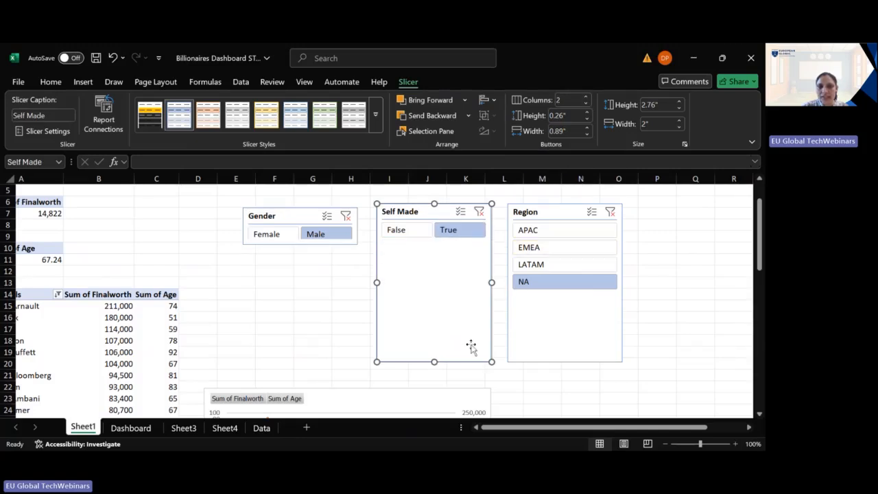
left_click_drag(434, 361, 433, 247)
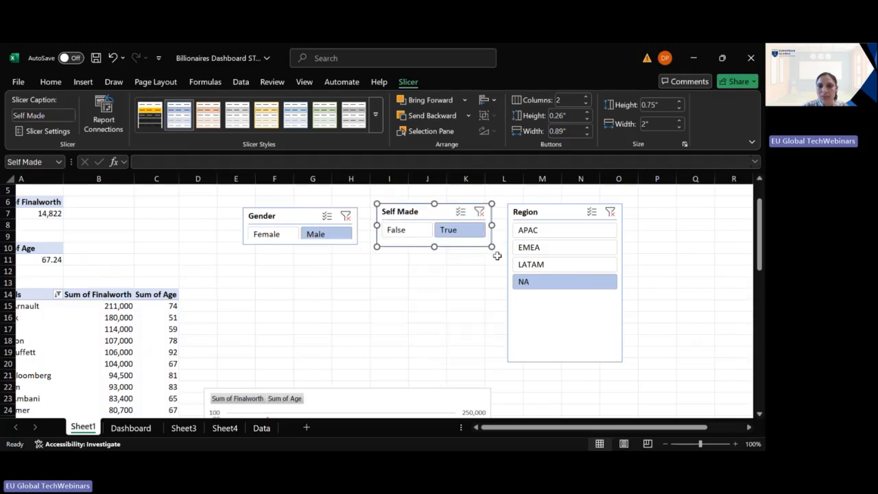
Set the Region slicer to 2 columns and shorten it to about 0.91" high.
left_click(551, 216)
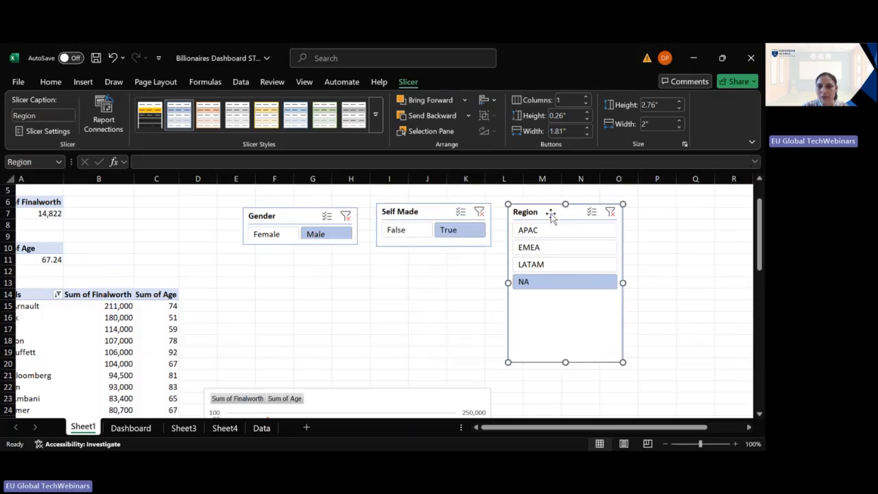
left_click(586, 97)
left_click_drag(565, 361, 570, 256)
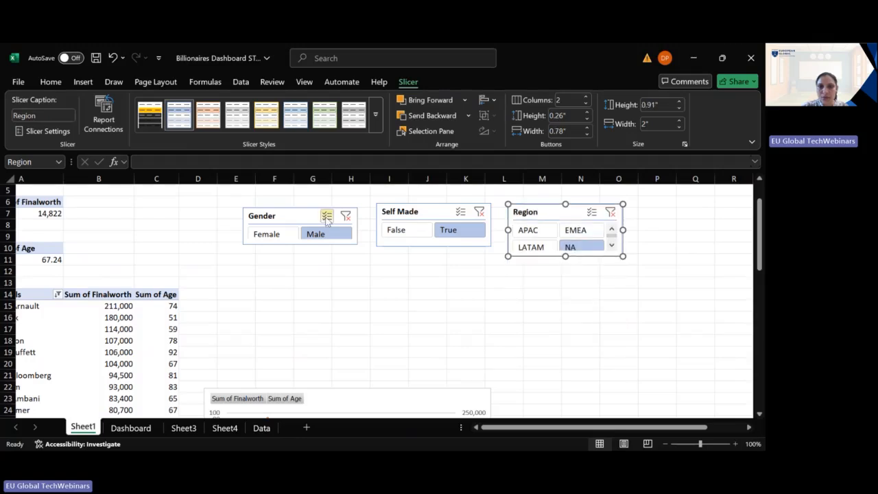
Apply the custom black-and-yellow slicer style to the Gender slicer, increase its height to 0.8", and select Female.
left_click(283, 217)
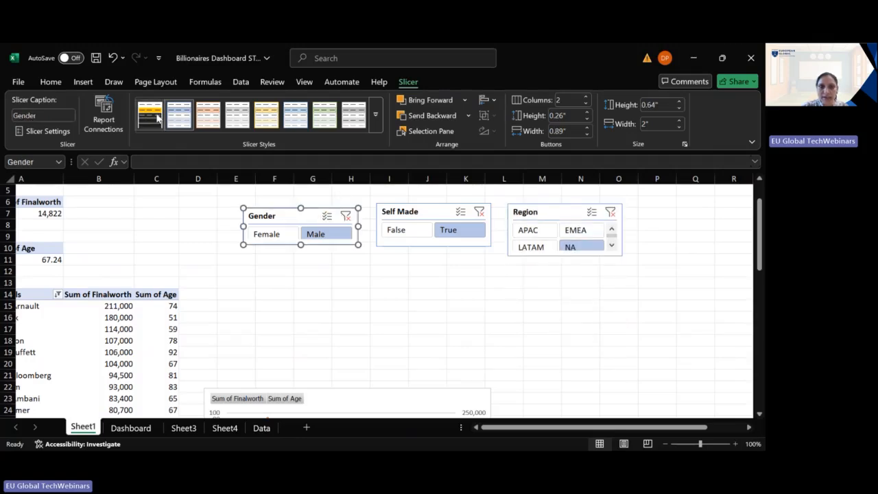
left_click(375, 114)
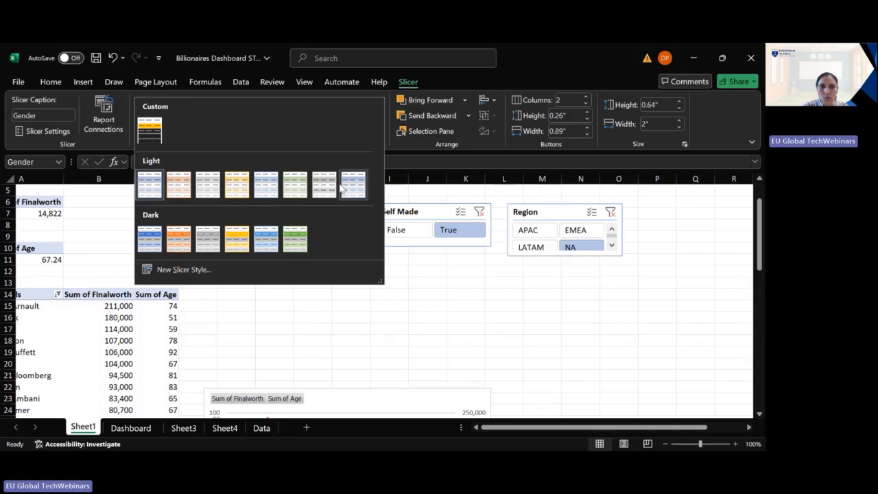
left_click(159, 135)
left_click(336, 281)
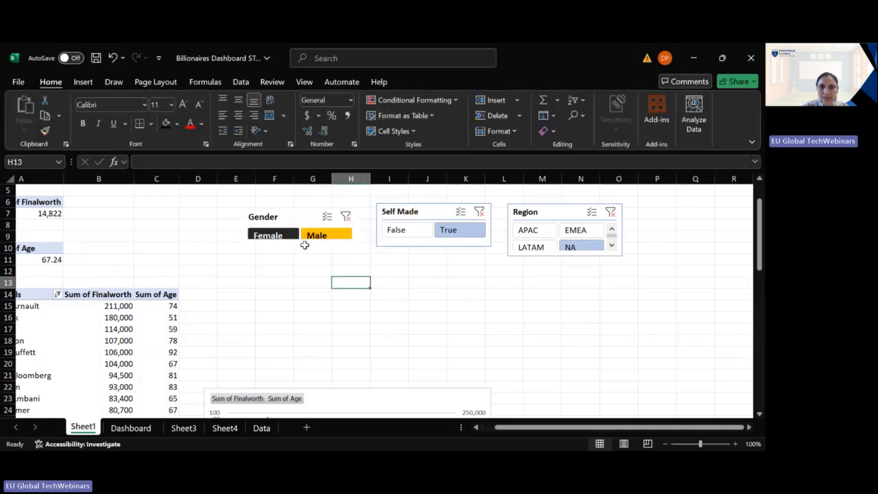
left_click(299, 239)
left_click(303, 218)
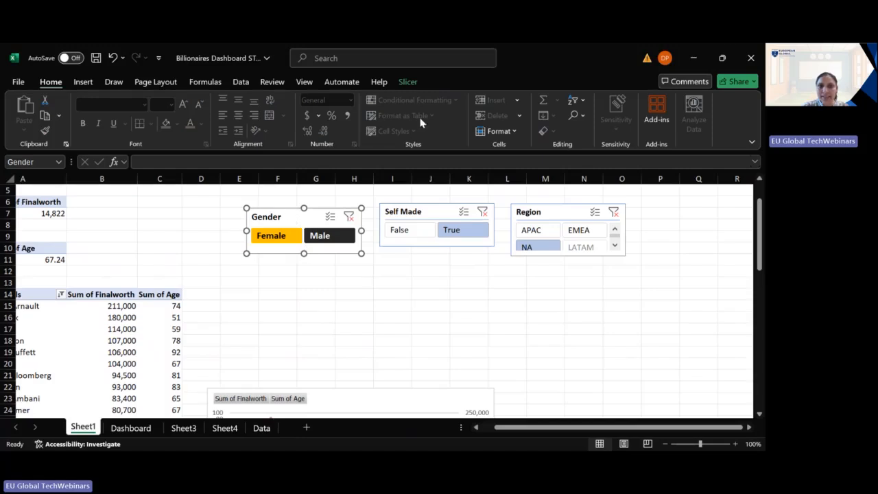
left_click(407, 81)
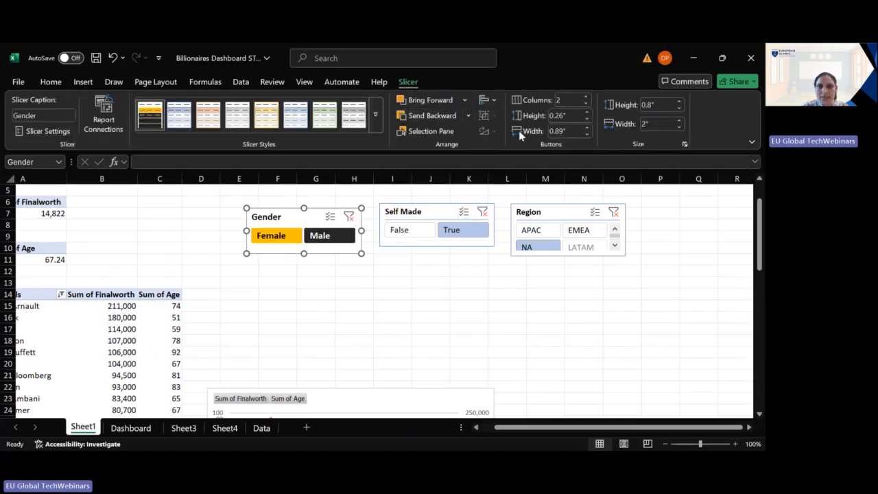
left_click(374, 118)
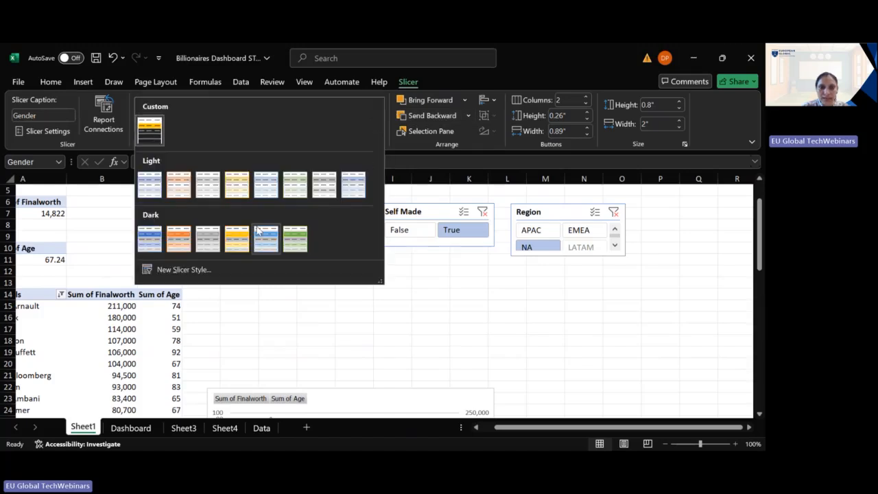
left_click(171, 270)
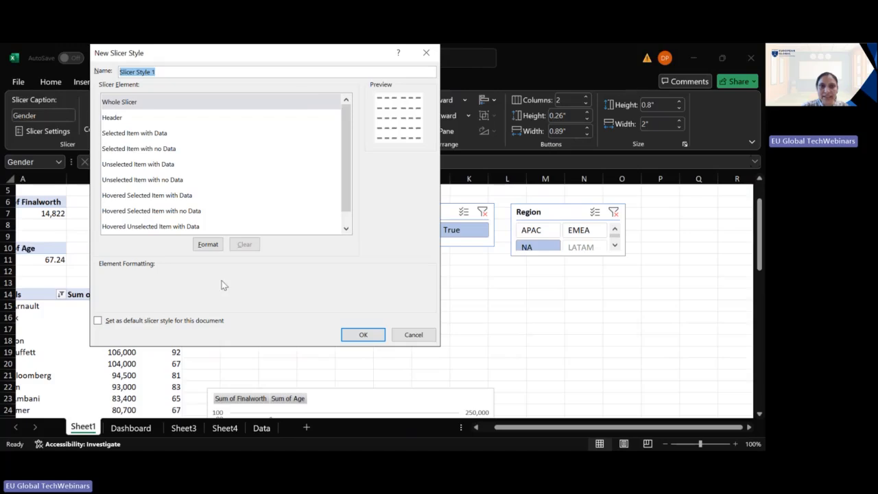
left_click(414, 334)
Apply the same custom black-and-yellow slicer style to the Self Made and Region slicers.
left_click(453, 214)
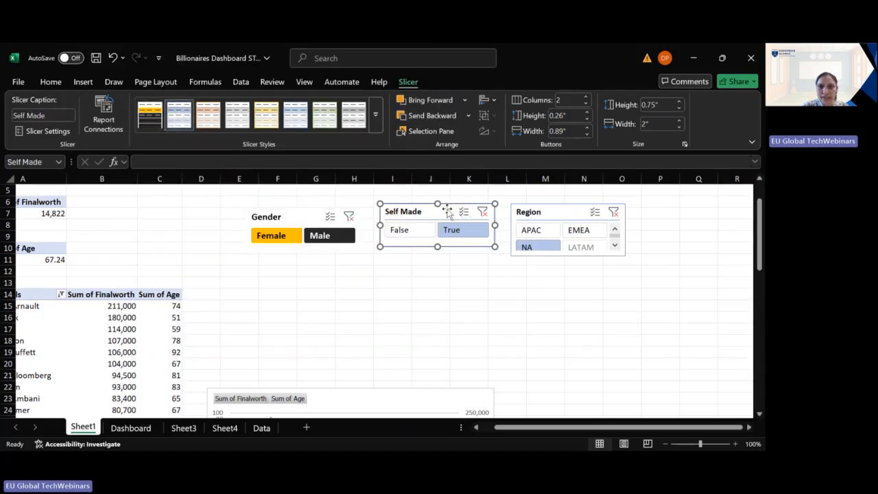
left_click(155, 116)
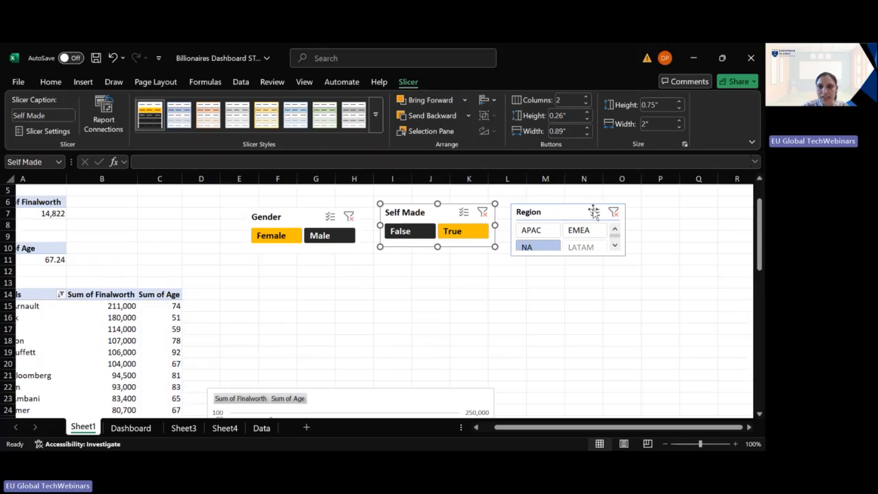
left_click(554, 212)
left_click(151, 114)
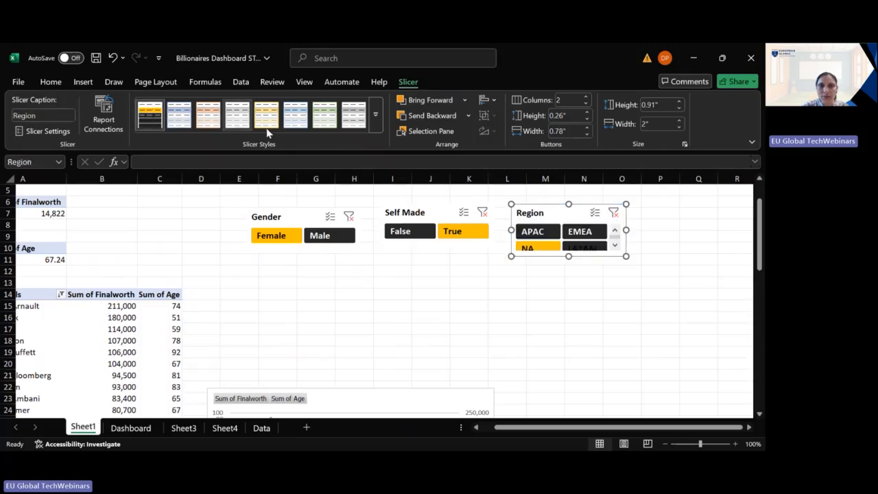
left_click(113, 82)
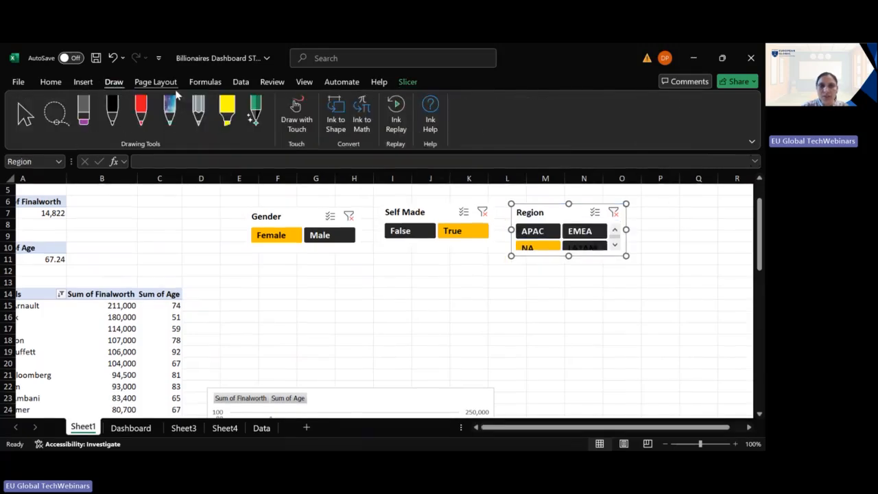
left_click(406, 81)
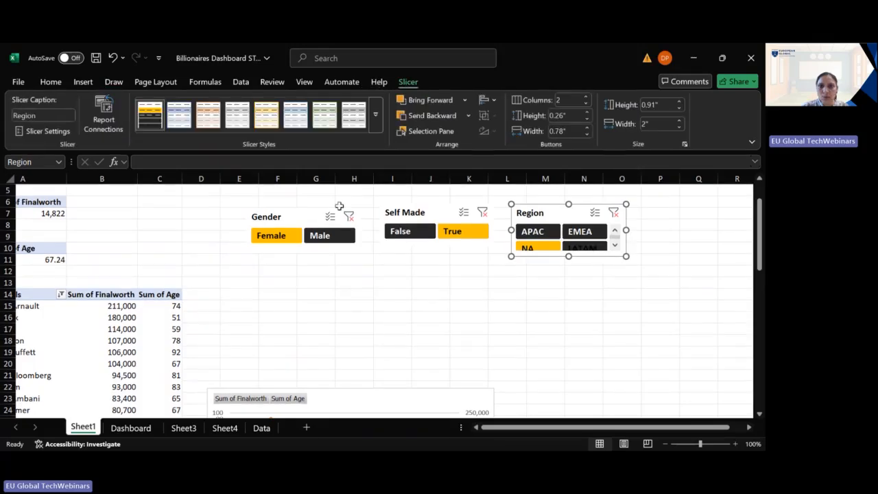
Cut the Gender, Self Made and Region slicers together from Sheet1.
left_click(317, 212)
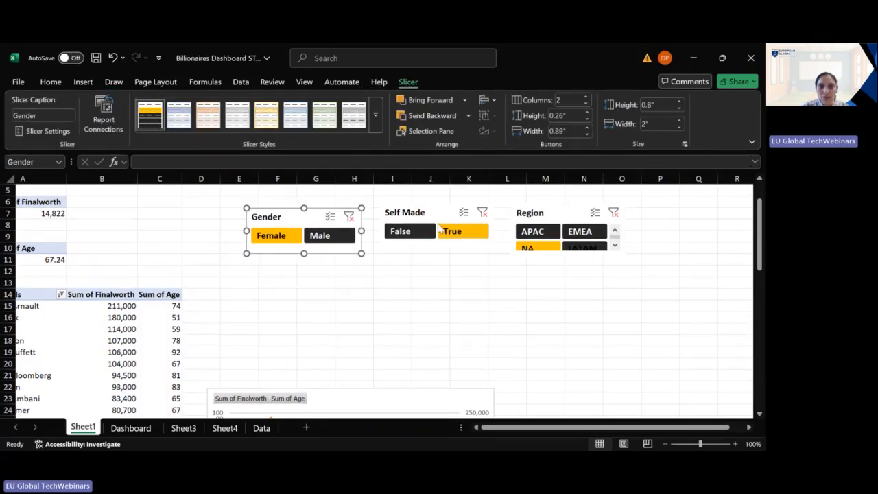
left_click(446, 212, "ctrl")
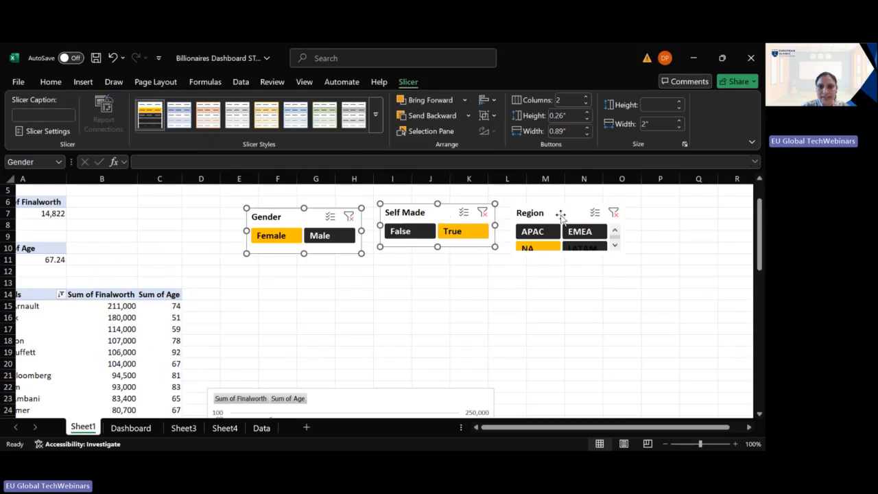
left_click(561, 213, "ctrl")
key("Delete")
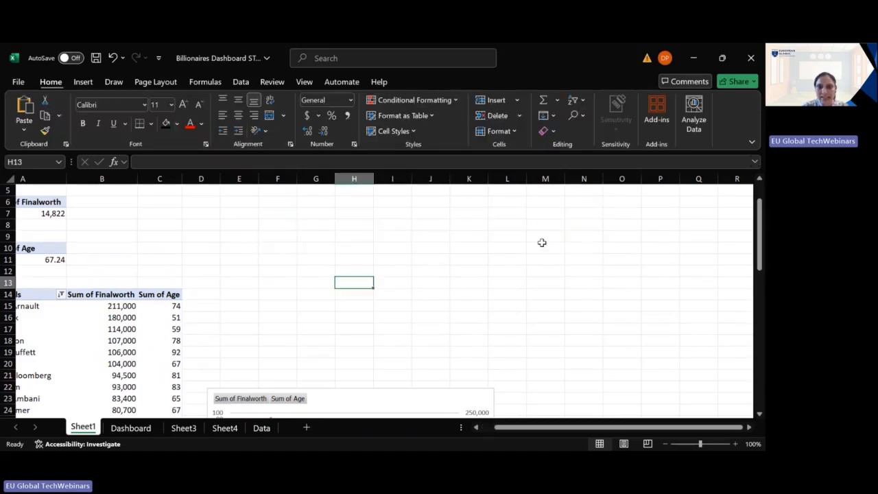
Narrow the combo chart on the Dashboard sheet from its outer edge by about half a column.
left_click(131, 428)
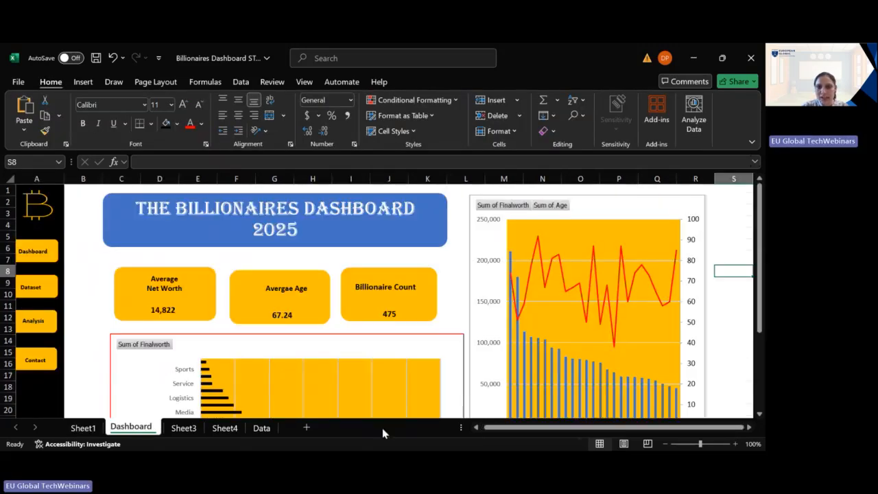
left_click(690, 240)
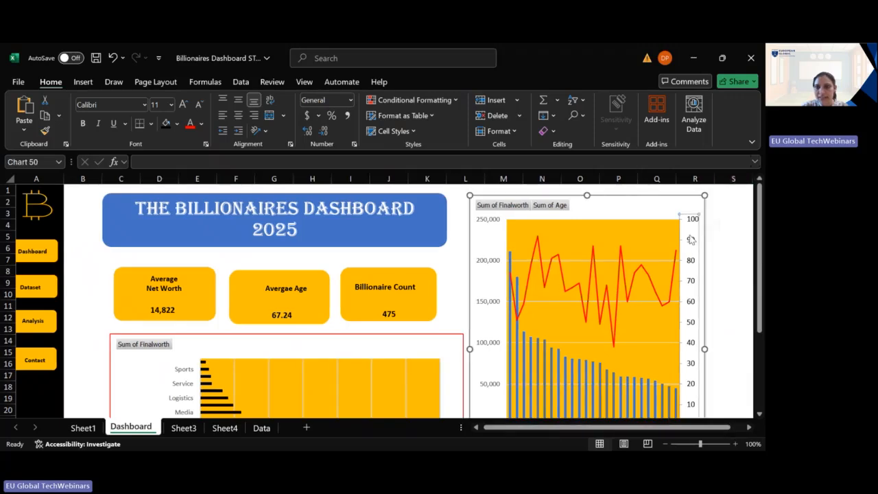
left_click_drag(705, 350, 685, 351)
Paste the three slicers at cell R6 of the Dashboard sheet and move them up level with the combo chart's upper edge.
left_click(710, 249)
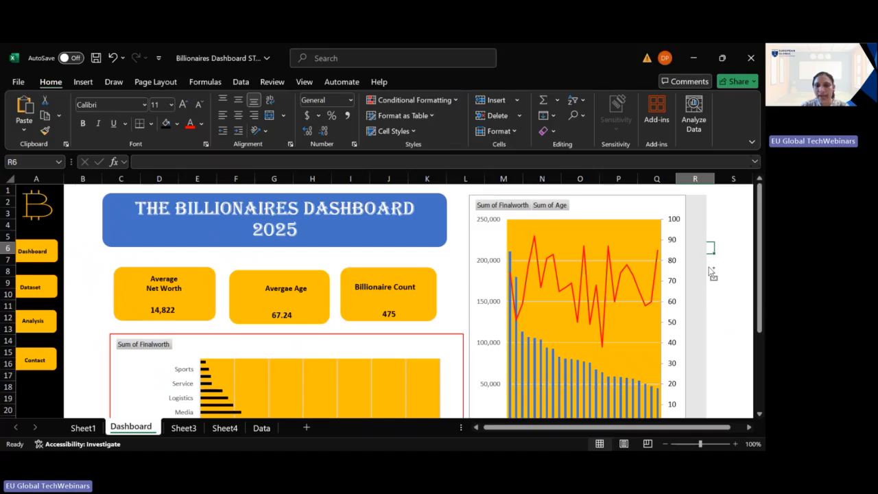
key("ctrl+v")
left_click_drag(720, 255, 730, 205)
left_click_drag(719, 428, 758, 430)
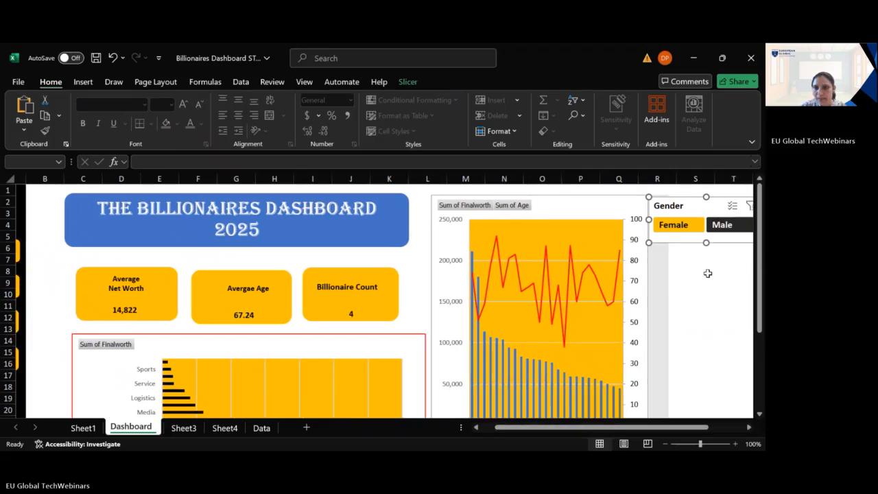
left_click(706, 295)
left_click(721, 429)
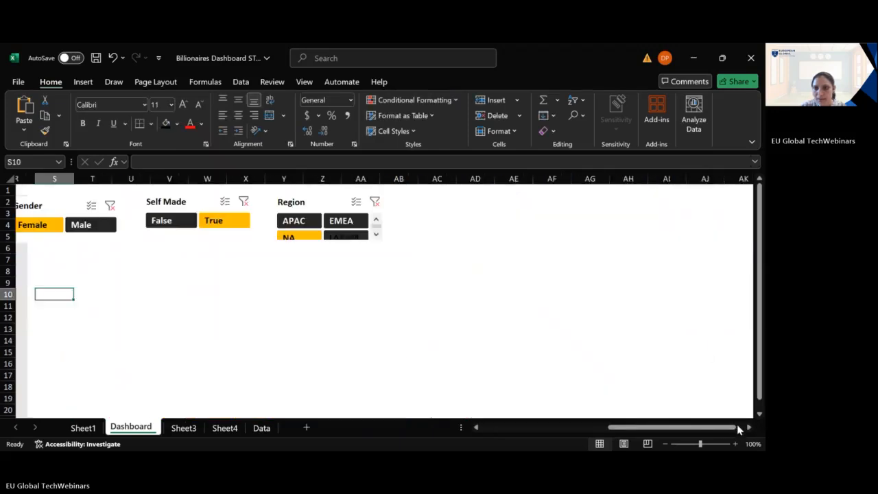
left_click_drag(664, 429, 623, 432)
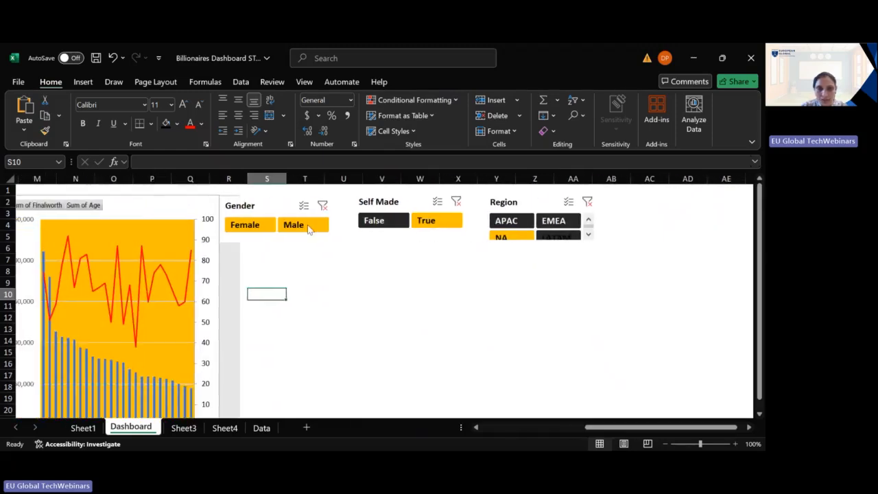
Shorten the Gender slicer slightly, stack Self Made and Region below it, and resize Region to fit all four region buttons.
left_click(283, 240)
mouse_move(277, 243)
left_mouse_down()
mouse_move(271, 290)
mouse_move(279, 240)
left_mouse_up()
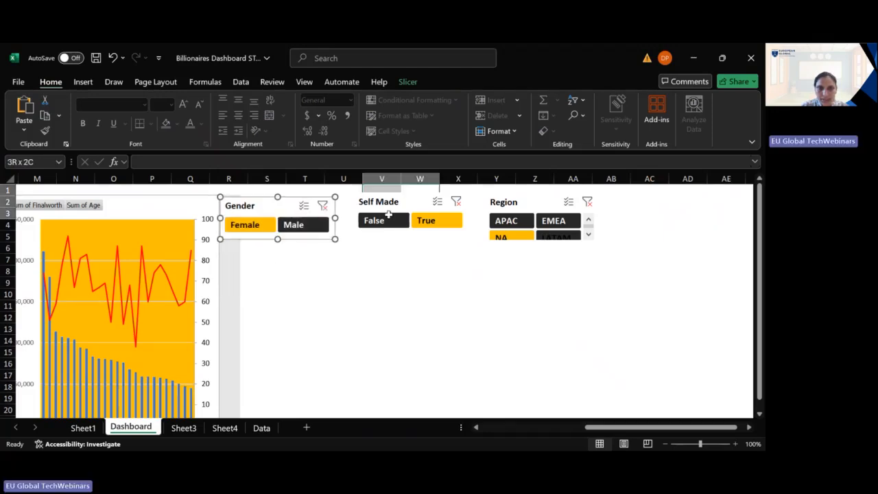
left_click(409, 199)
left_click_drag(409, 200, 269, 246)
left_click_drag(529, 201, 264, 293)
left_click_drag(277, 337, 275, 355)
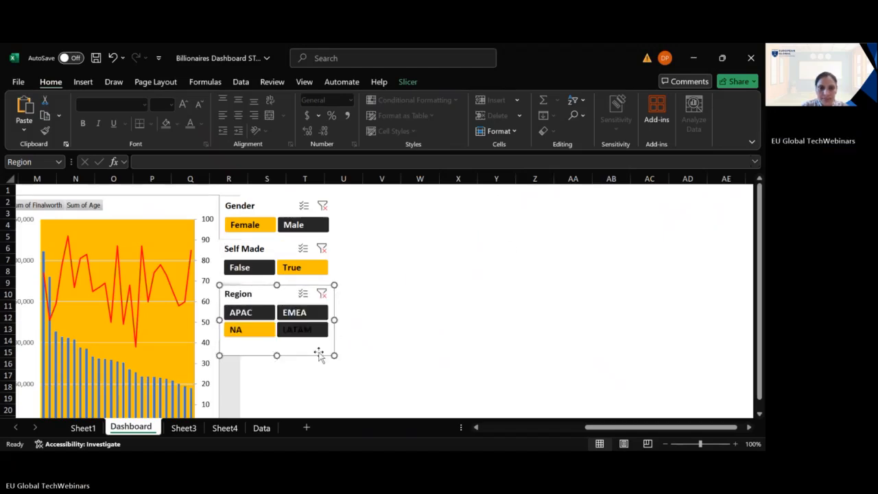
left_click(504, 342)
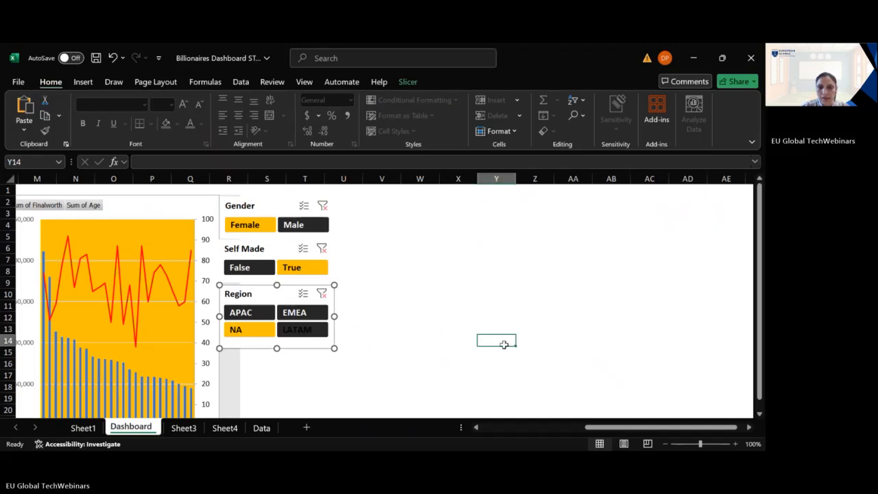
Filter the dashboard to Male with the Gender slicer and try different Region slicer selections, ending on NA.
left_click_drag(714, 425, 602, 437)
left_click(654, 227)
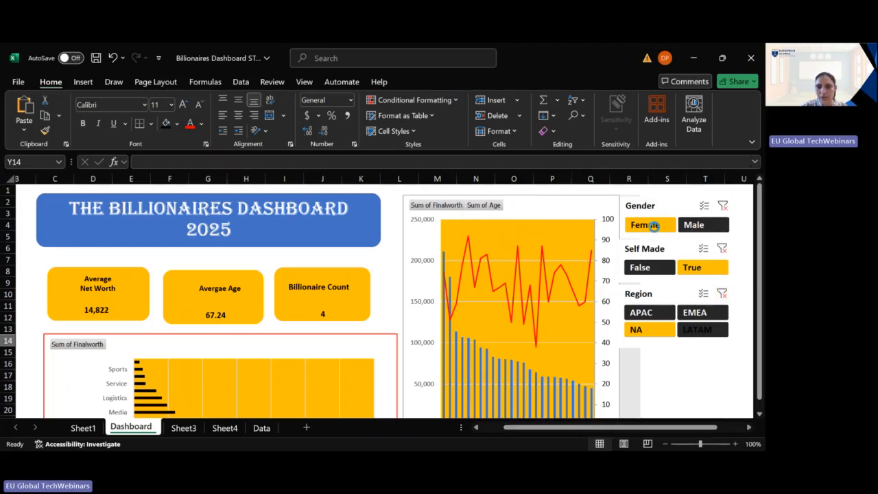
left_click(708, 228)
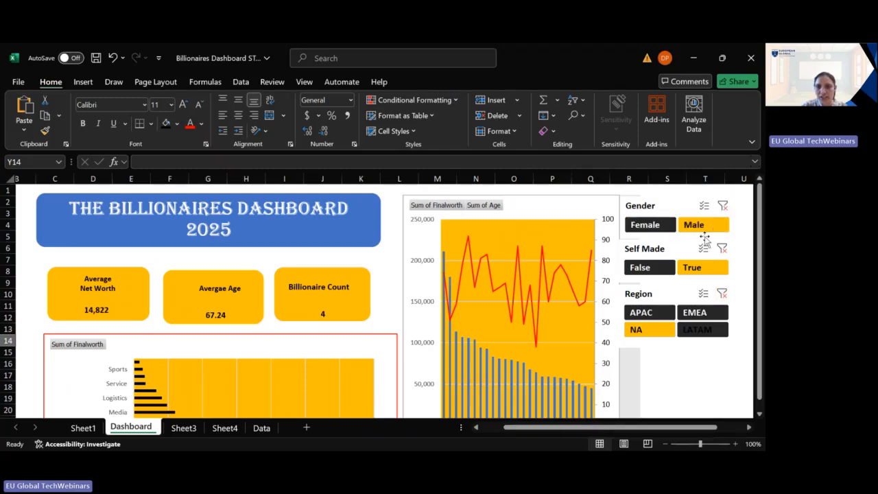
left_click(655, 316, "ctrl")
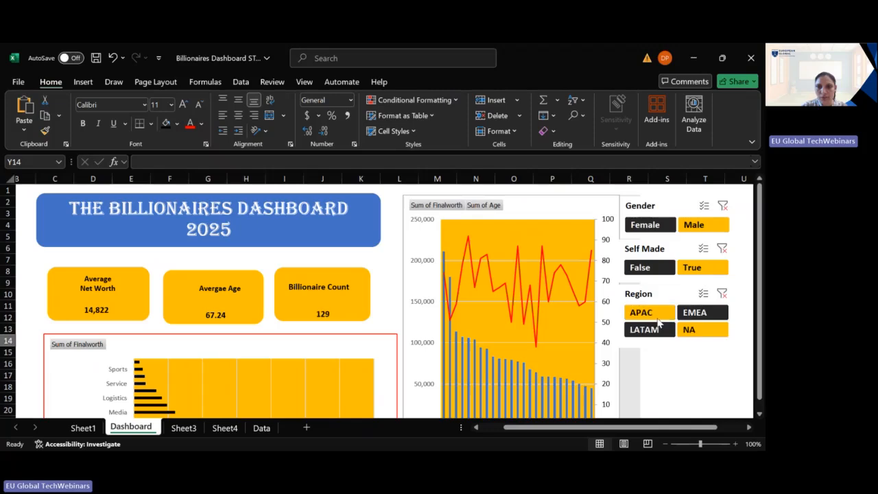
left_click(657, 332)
left_click(699, 333)
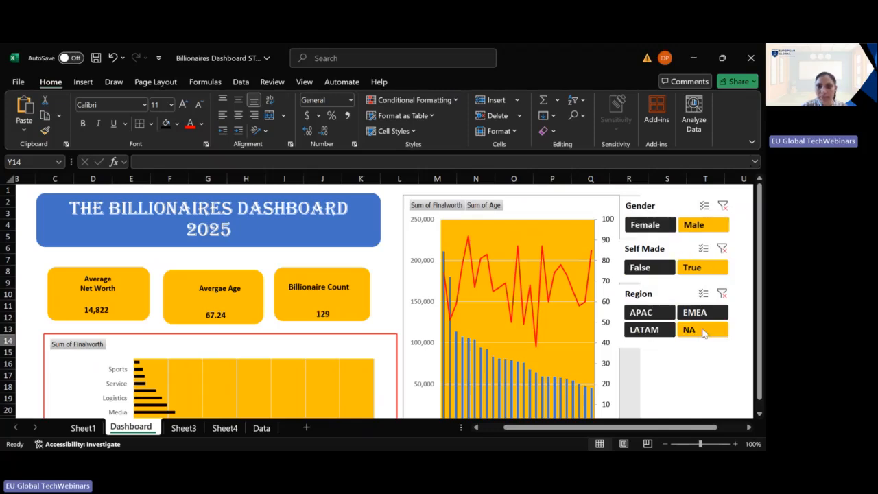
left_click(696, 314)
left_click(669, 316)
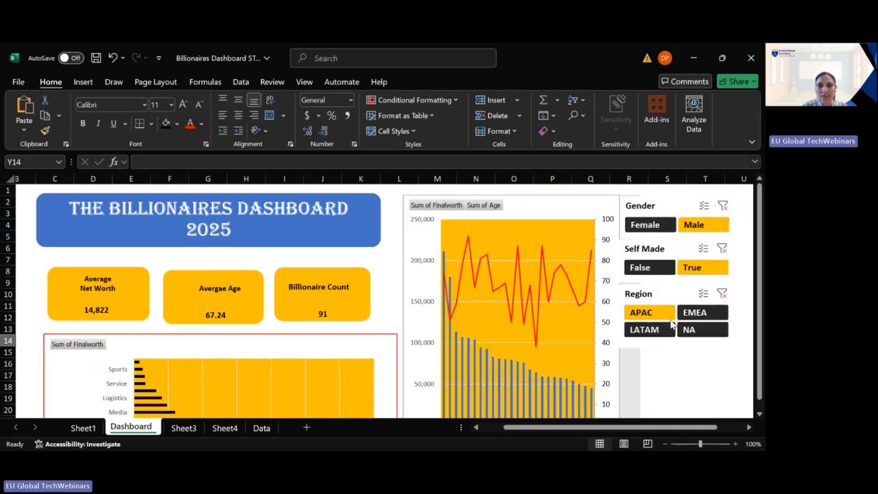
left_click(696, 331)
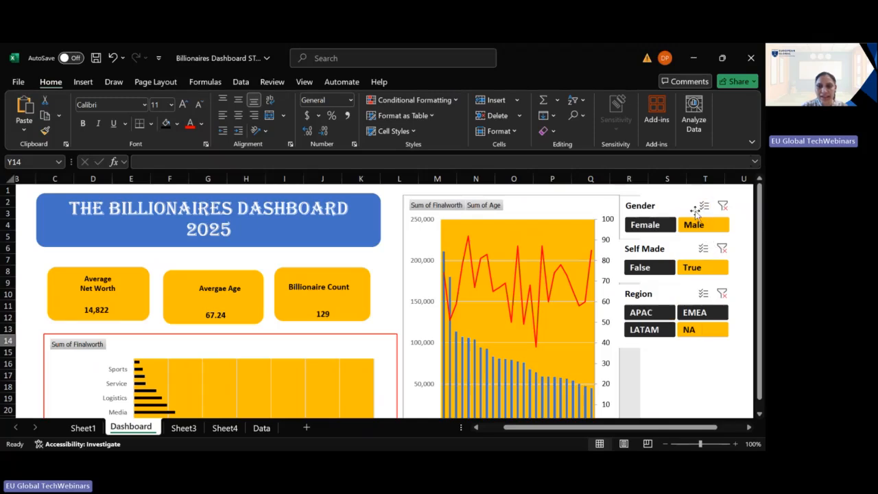
Connect the Gender slicer through Report Connections to the pivot tables feeding the average net worth and age cards.
right_click(694, 211)
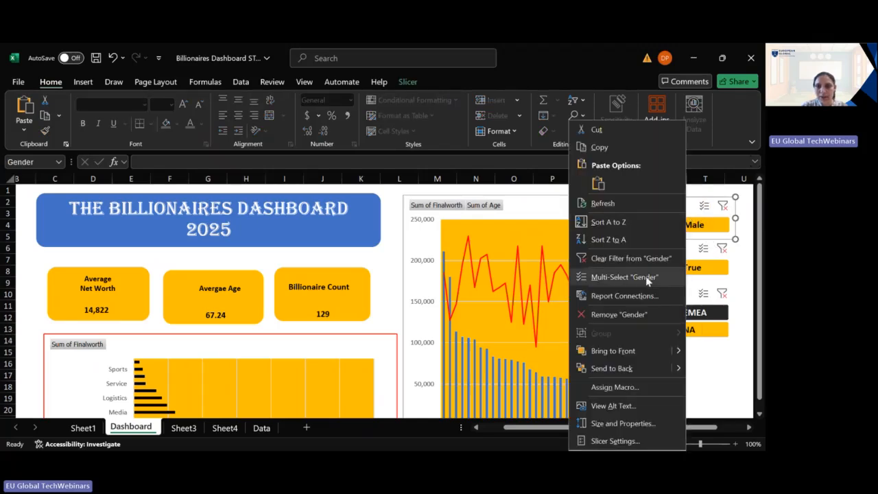
left_click(640, 293)
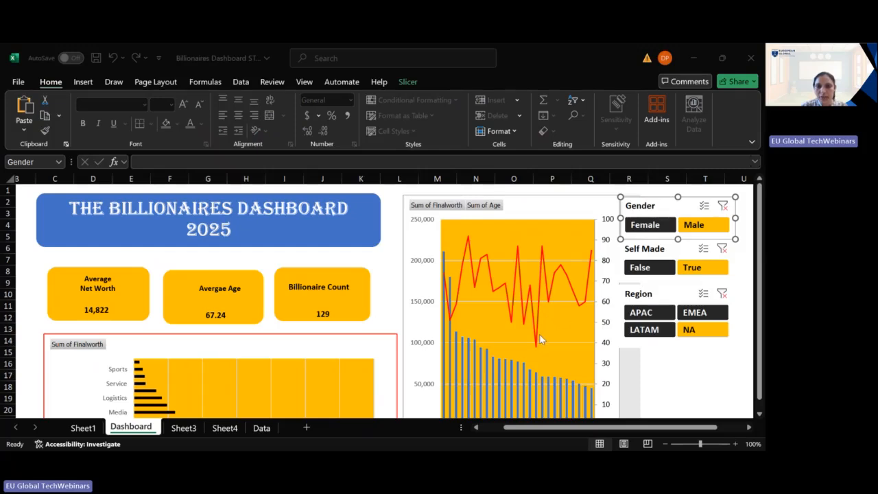
left_click(646, 359)
Connect the Self Made slicer through Report Connections to the same card pivot tables, and select the Region slicer.
right_click(682, 259)
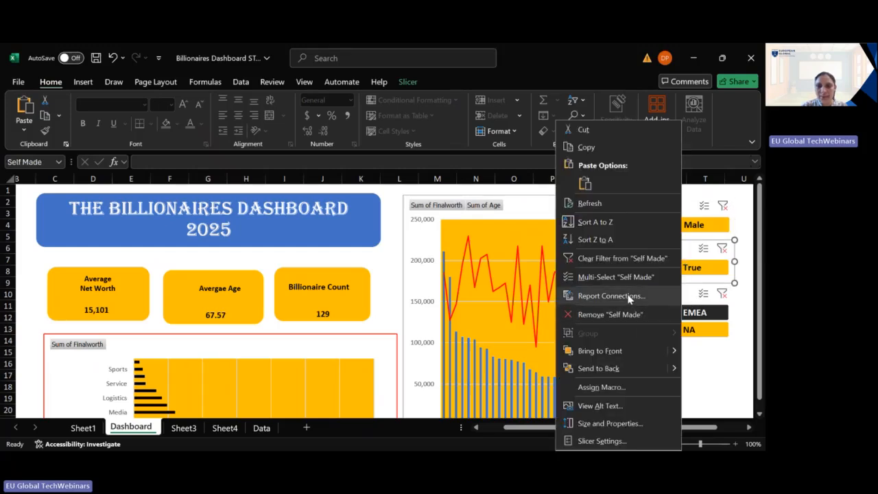
left_click(618, 296)
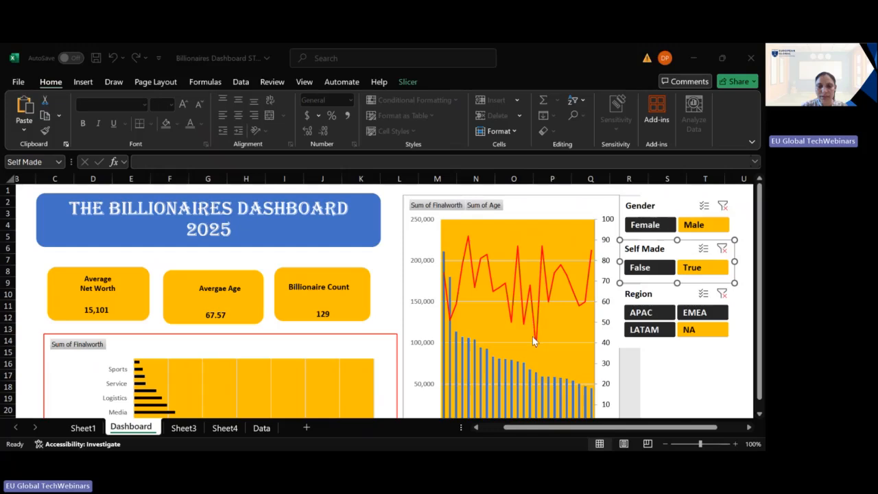
left_click(674, 294)
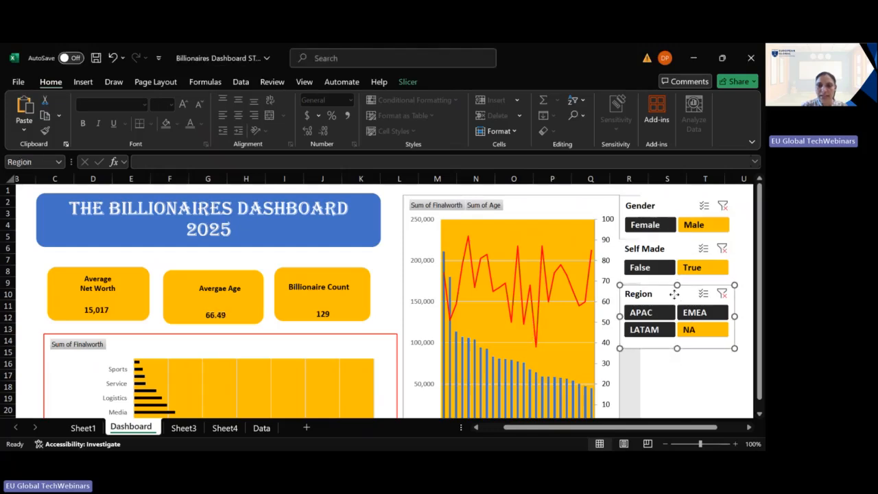
Connect the Region slicer through Report Connections to the pivot tables feeding the average net worth and age cards.
right_click(674, 293)
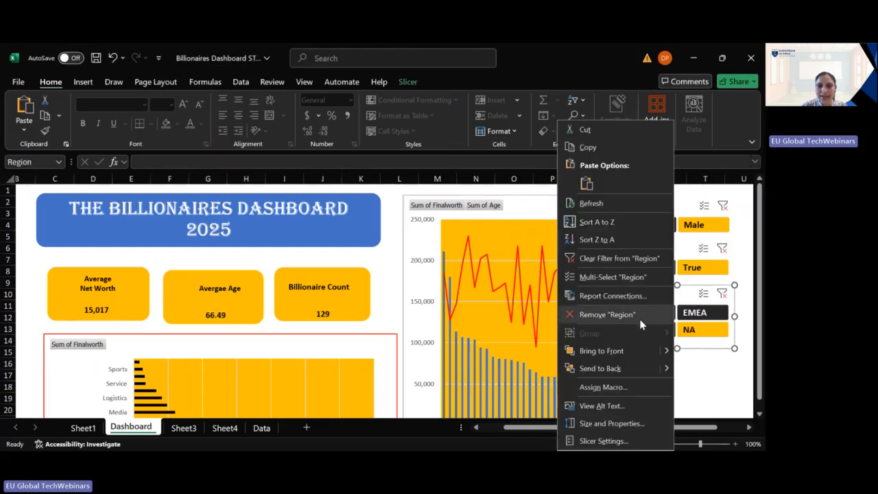
left_click(607, 299)
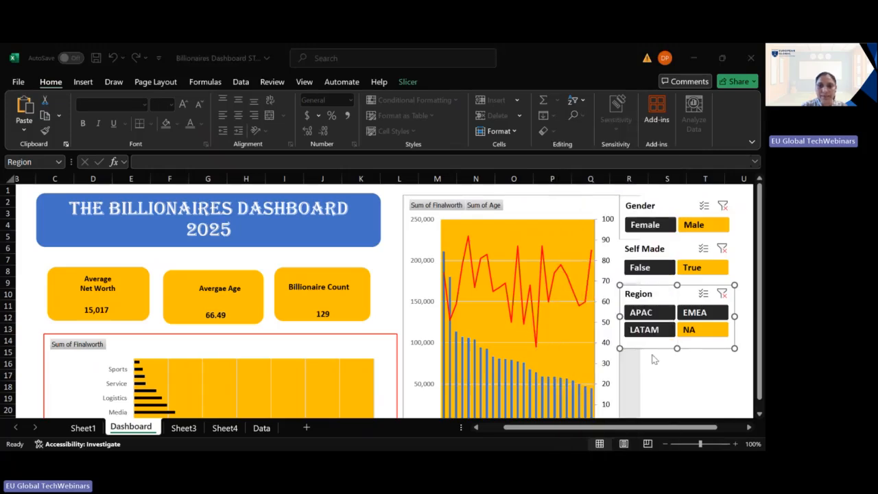
left_click(679, 360)
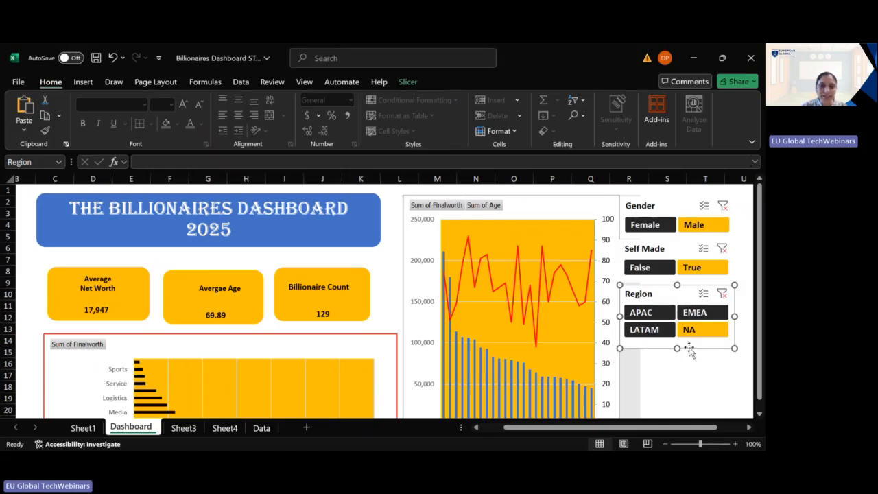
Test the slicers with Female, False and the APAC and LATAM regions, ending on Male, True and APAC.
left_click_drag(763, 323, 763, 346)
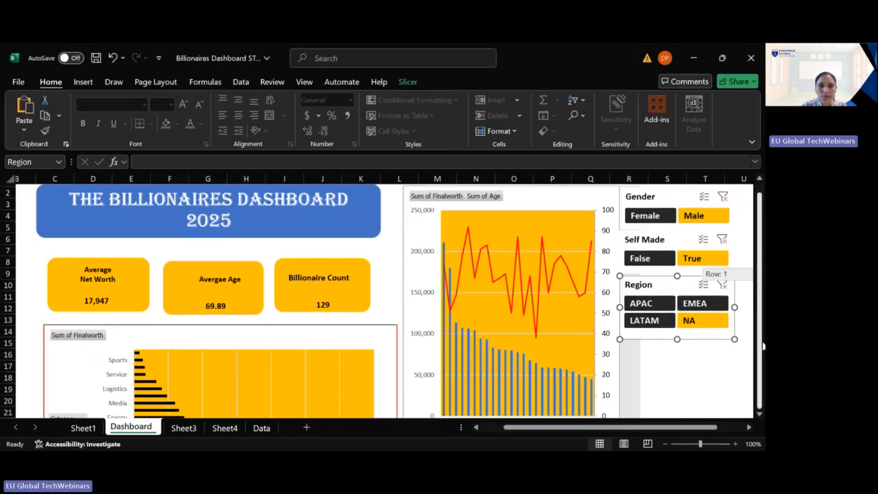
left_click(653, 217)
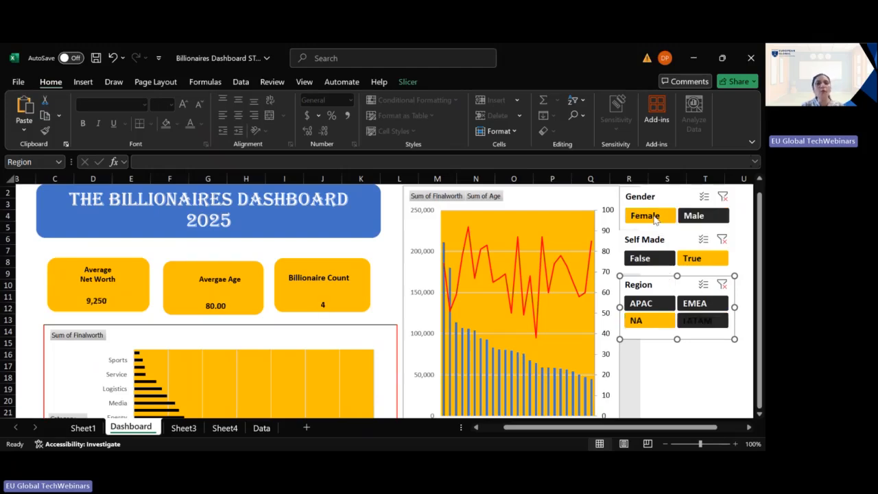
left_click(643, 259)
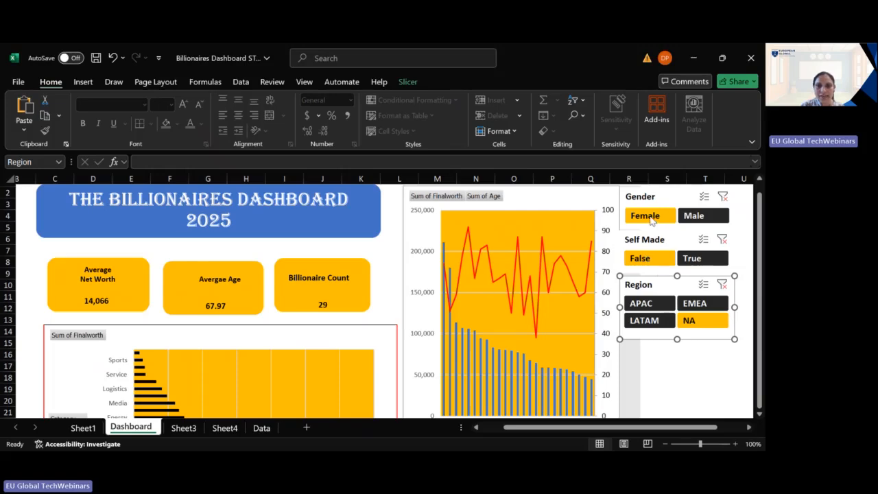
left_click(655, 307)
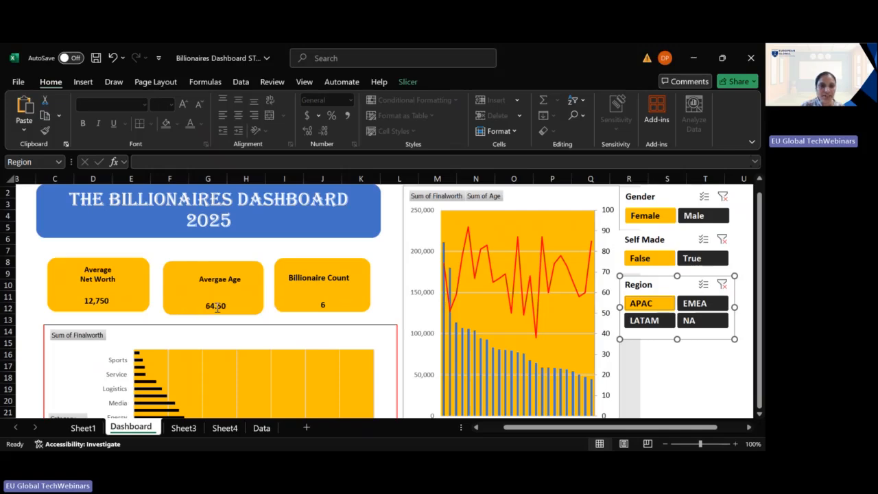
left_click(671, 326, "ctrl")
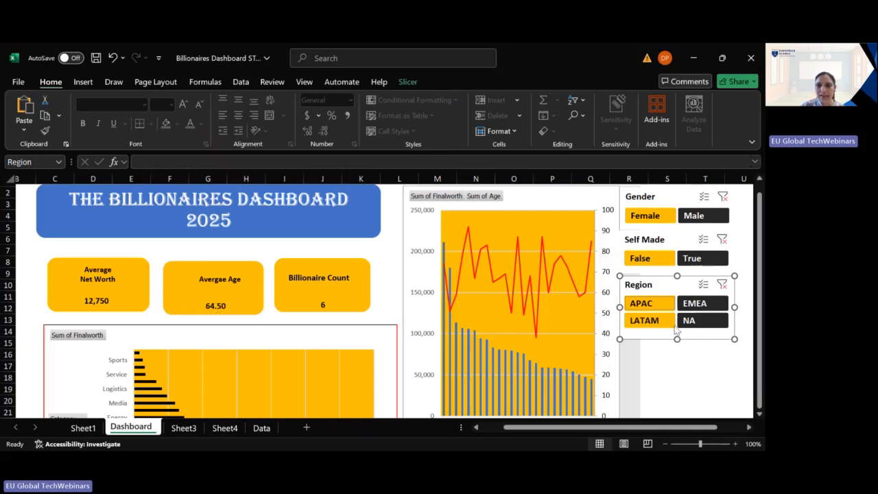
left_click(709, 260)
left_click(694, 217)
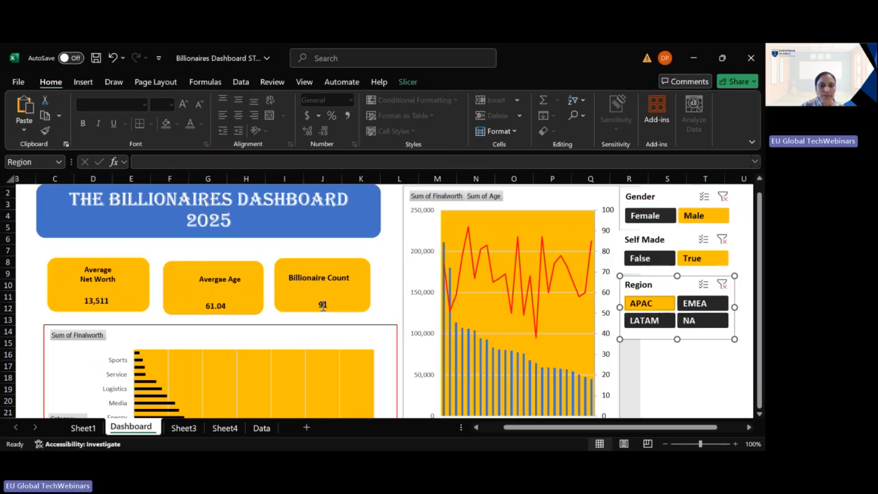
Look over the whole dashboard, including both charts, the KPI cards and the navigation buttons.
left_click_drag(760, 313, 760, 314)
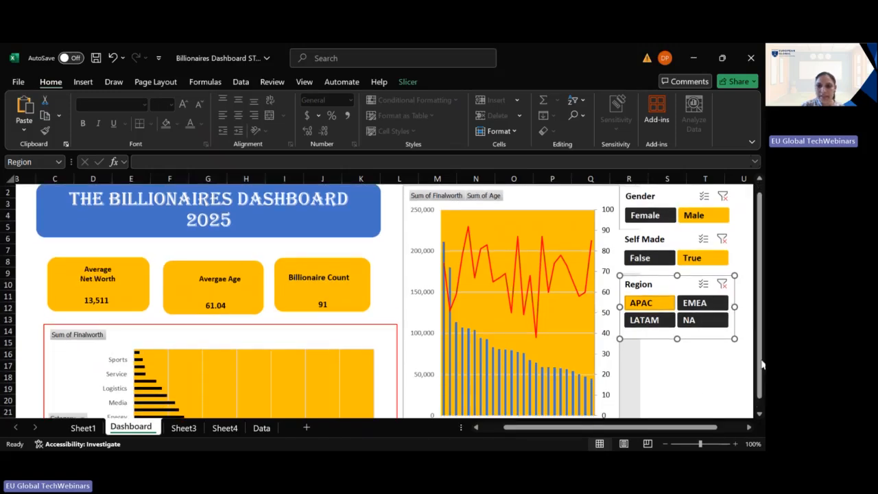
left_click_drag(698, 431, 725, 431)
left_click(757, 408)
left_click_drag(759, 401, 760, 374)
left_click_drag(706, 431, 630, 436)
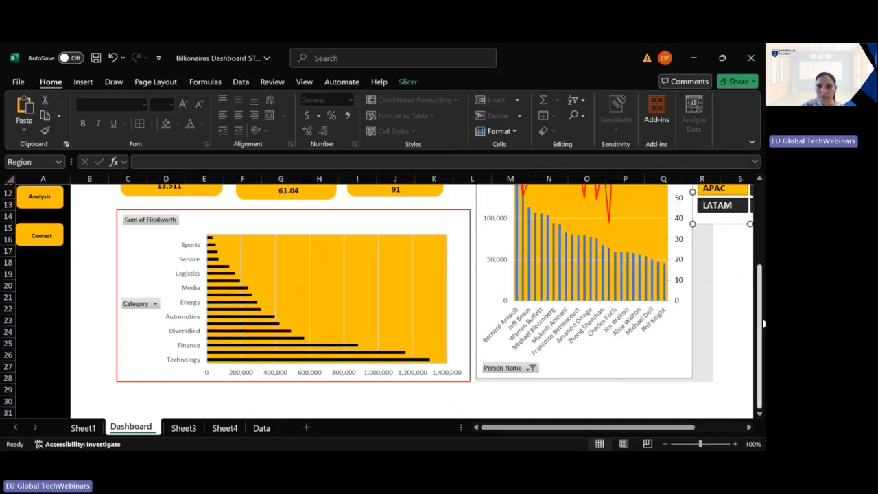
scroll(759, 322, "up", 4)
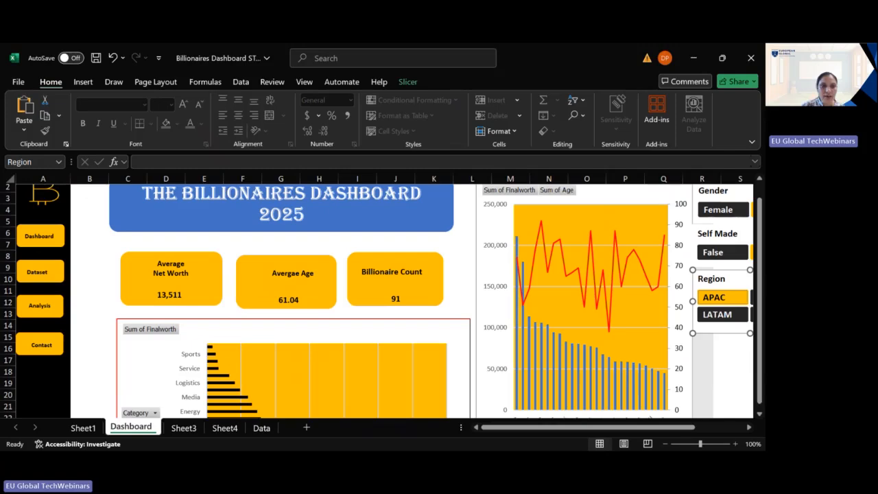
Test the Dashboard and Dataset navigation buttons, and return to the Dashboard sheet.
left_click(18, 227)
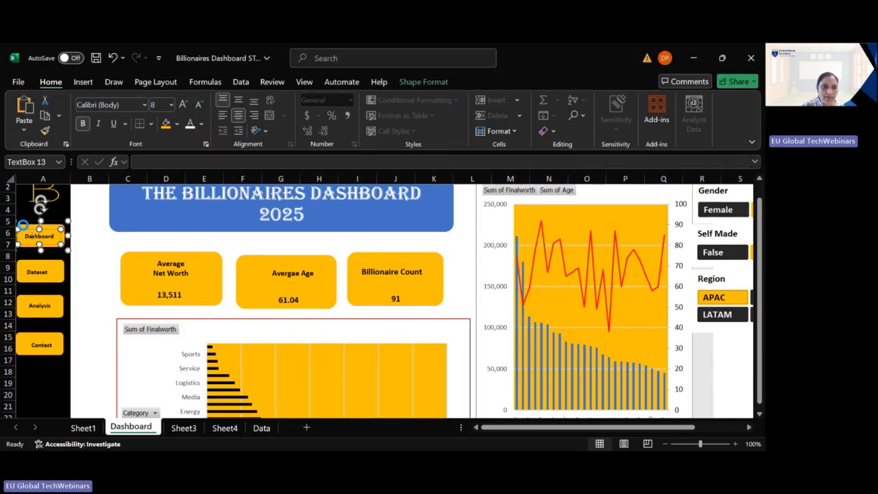
left_click(31, 236)
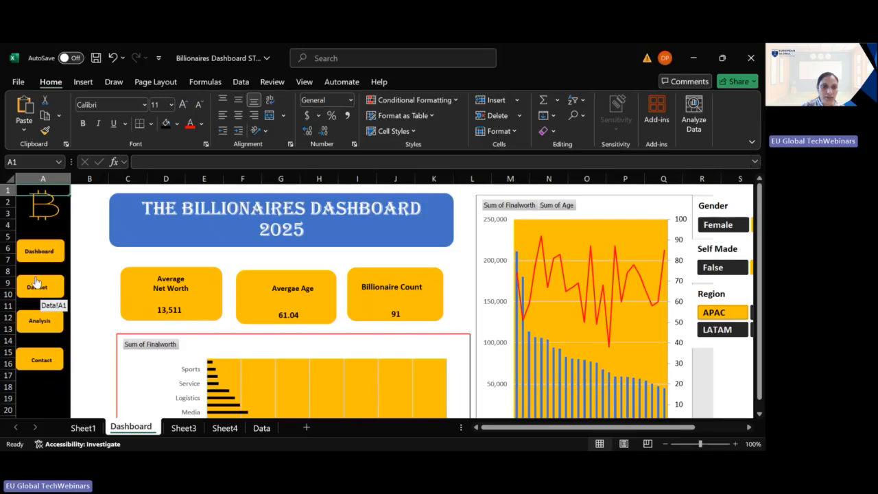
left_click(37, 283)
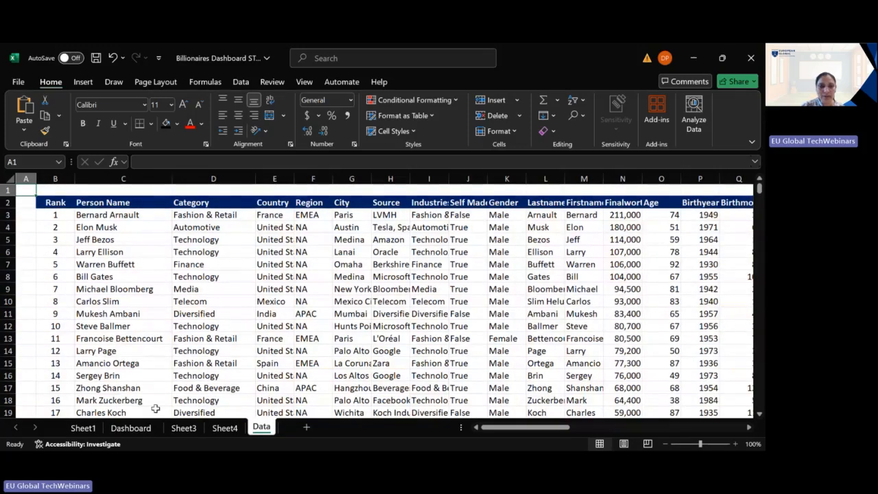
left_click(138, 431)
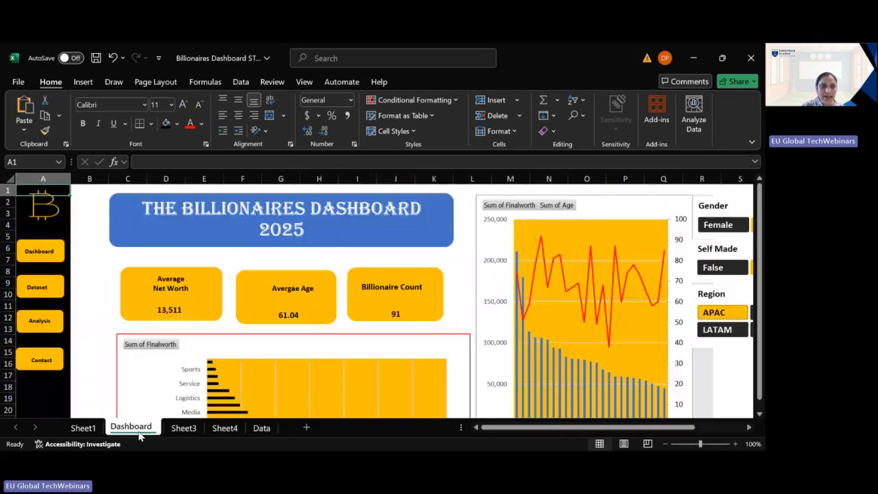
Follow the Analysis button to Sheet1, examine its pivot tables, and return to the Dashboard sheet by way of Data and Sheet4.
left_click(34, 328)
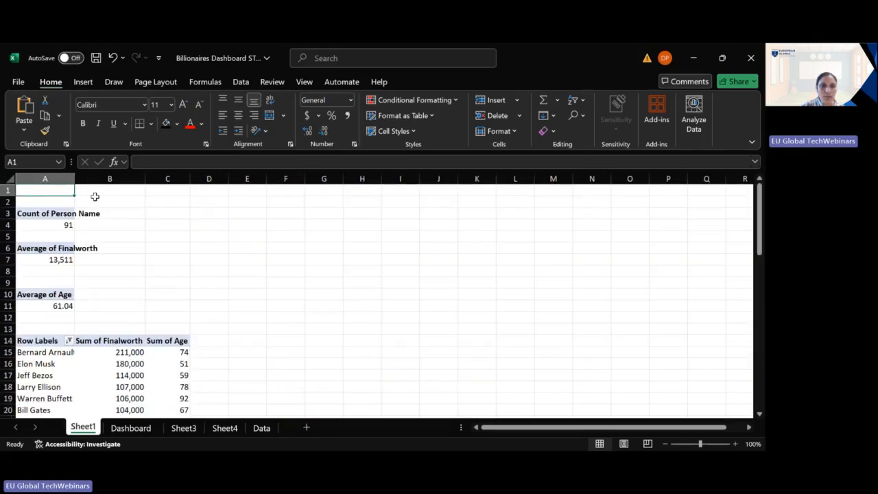
scroll(81, 295, "down", 9)
scroll(81, 296, "down", 13)
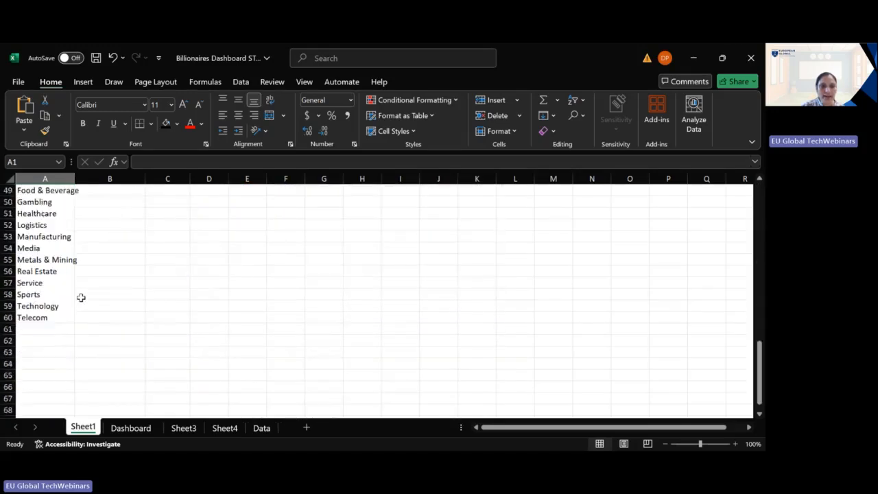
scroll(80, 295, "up", 14)
scroll(273, 382, "up", 7)
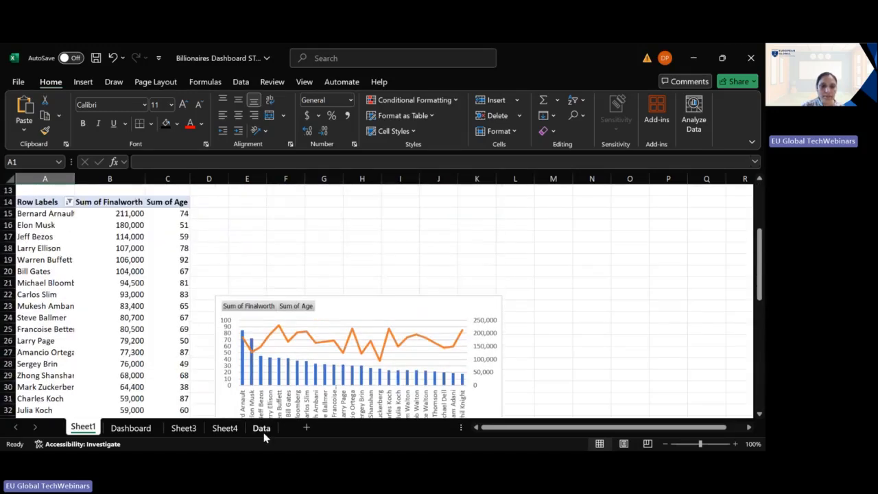
left_click(262, 427)
left_click(224, 427)
left_click(130, 427)
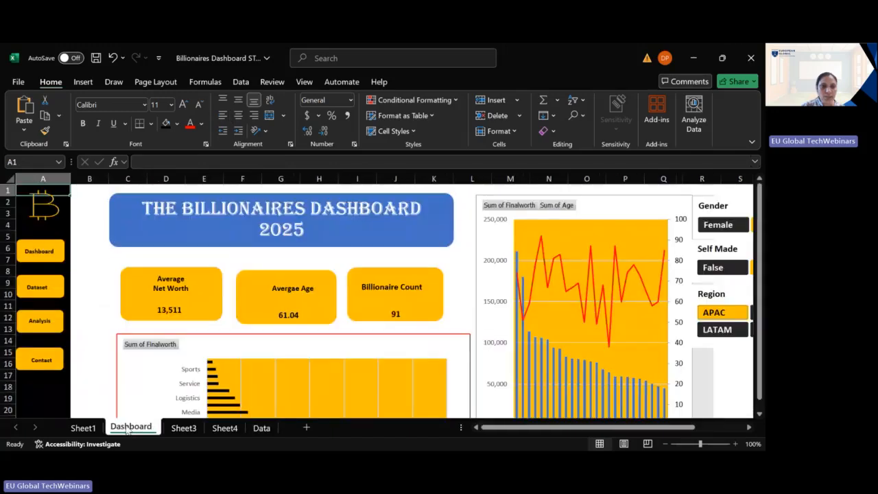
left_click(46, 251)
right_click(46, 251)
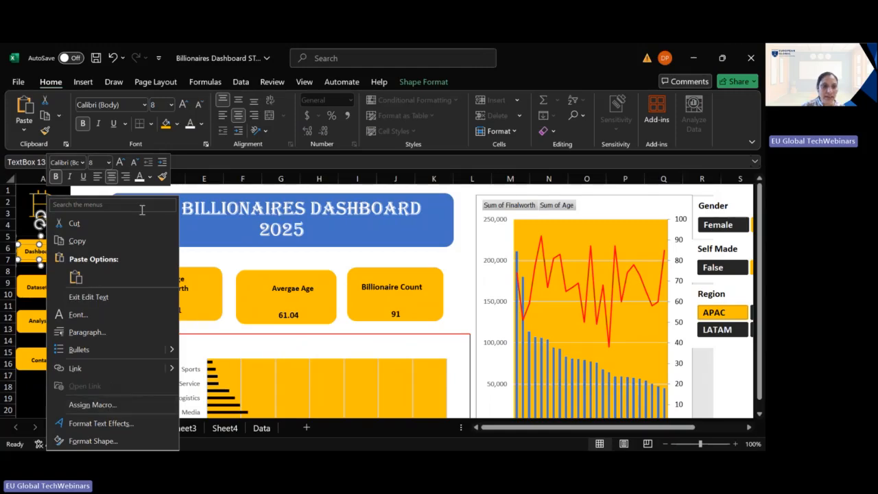
key("Escape")
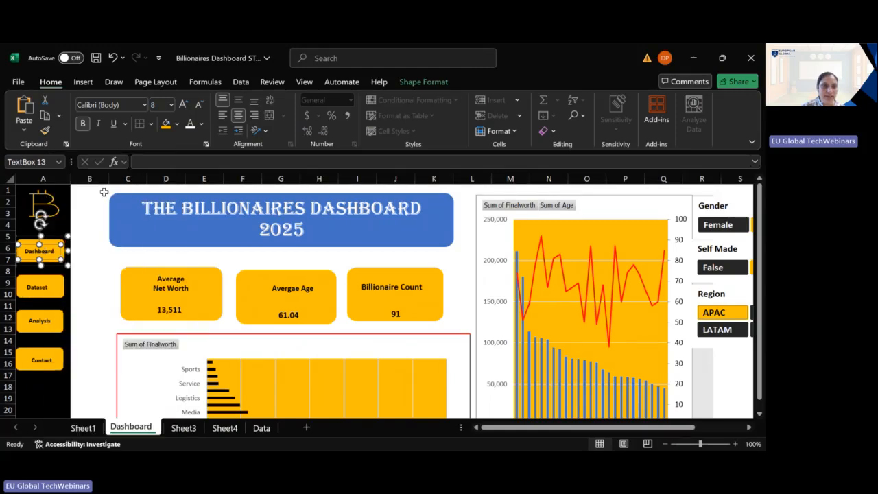
left_click(38, 285)
right_click(38, 288)
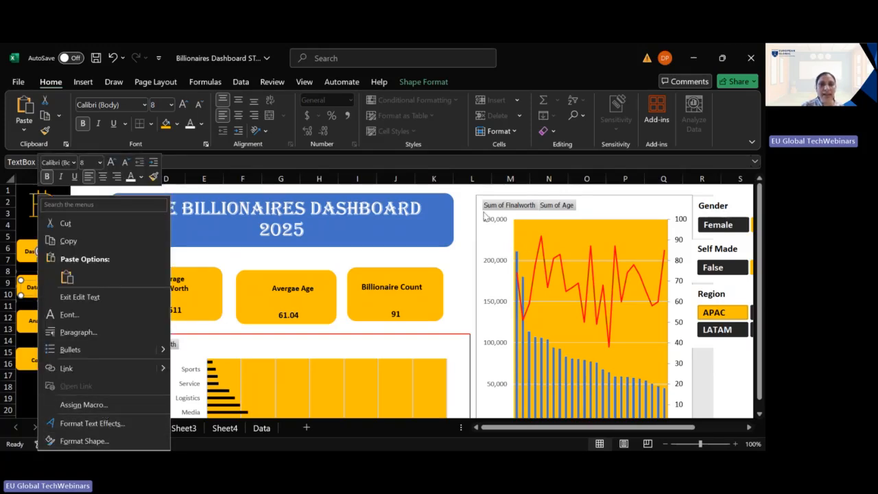
key("Escape")
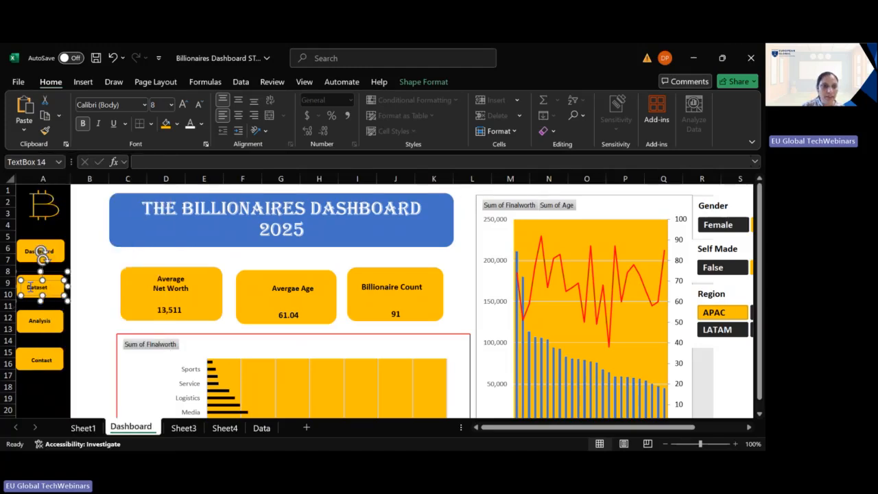
left_click(97, 214)
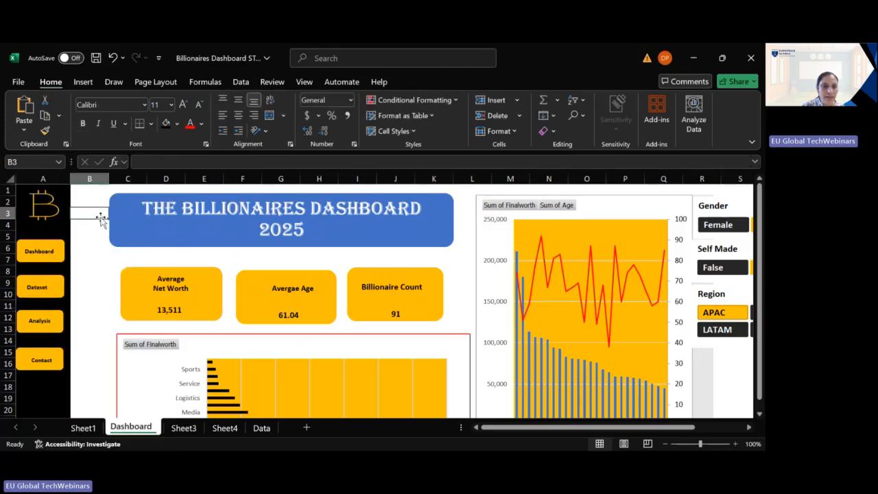
Check the Dataset and Analysis button links again, browse the pivot tables, and try the Dashboard button.
left_click(34, 287)
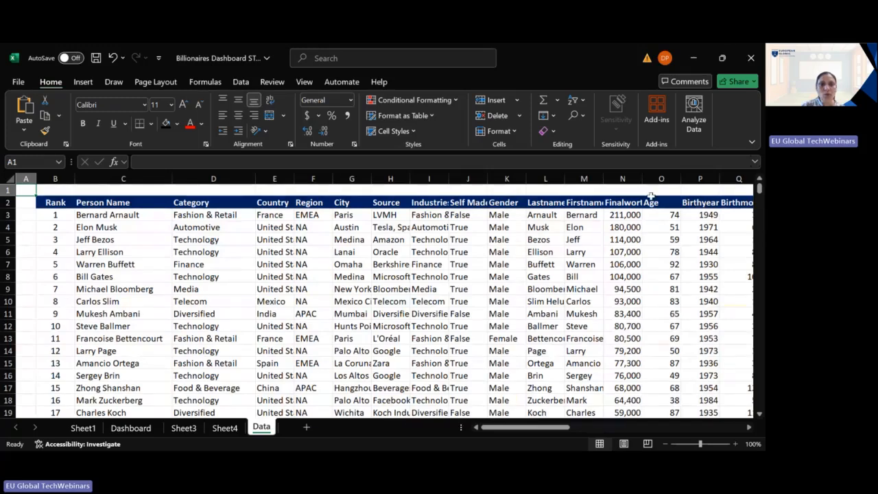
left_click(131, 428)
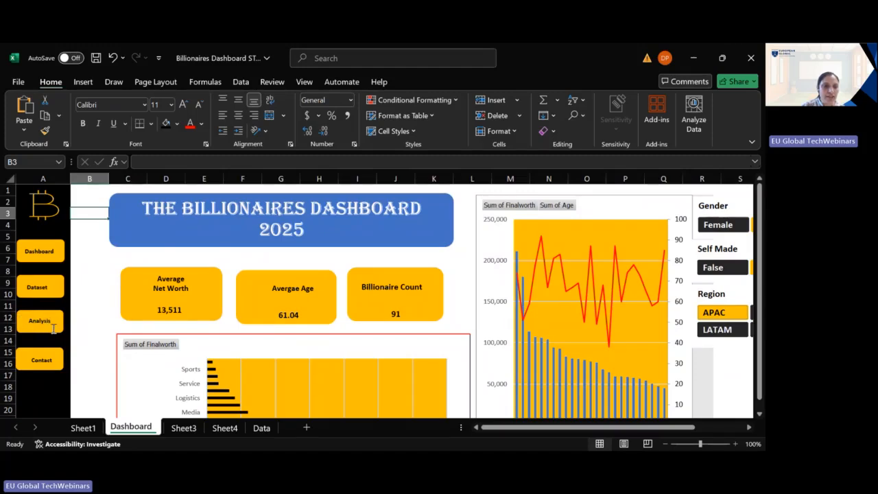
left_click(27, 328)
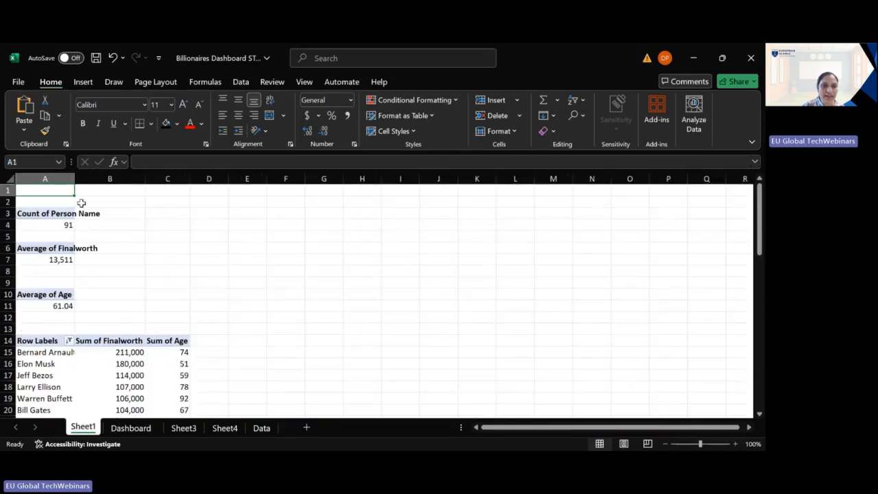
scroll(96, 292, "down", 5)
scroll(94, 292, "down", 19)
scroll(137, 323, "up", 11)
left_click(137, 432)
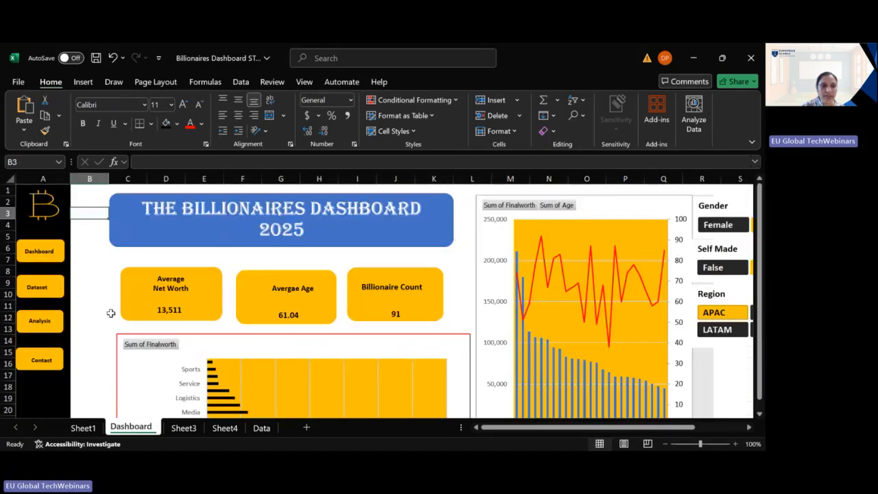
left_click(60, 261)
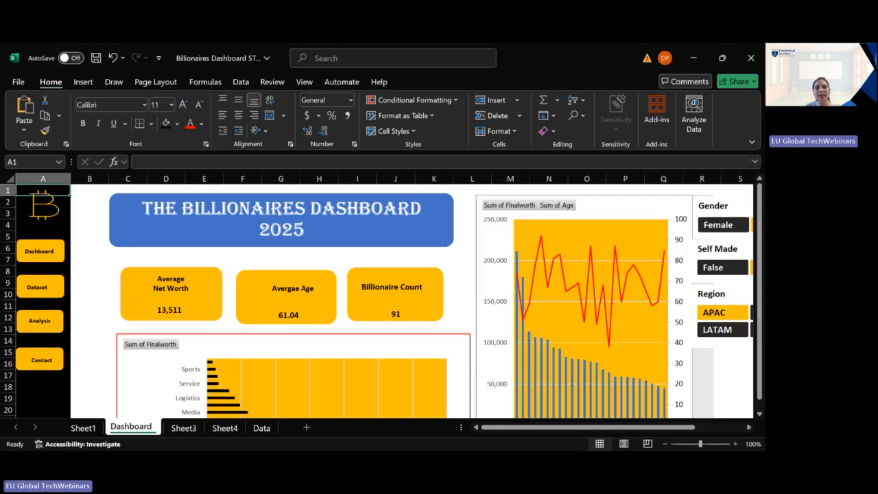
Review the dashboard against the source table on the Data sheet, and examine the titles of the KPI cards.
scroll(581, 376, "down", 1)
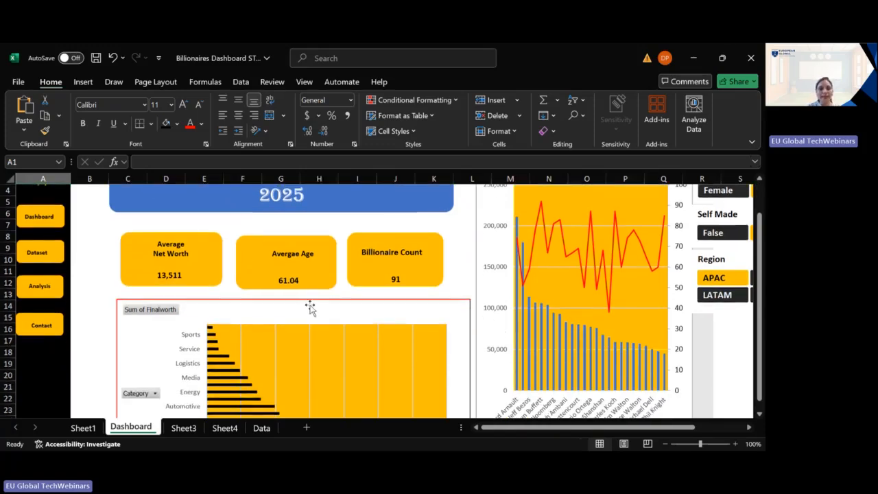
scroll(309, 308, "up", 1)
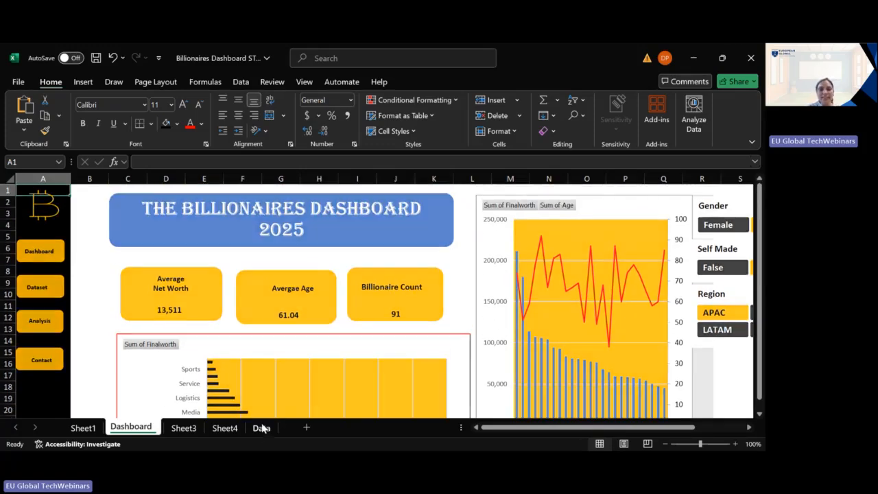
left_click(261, 427)
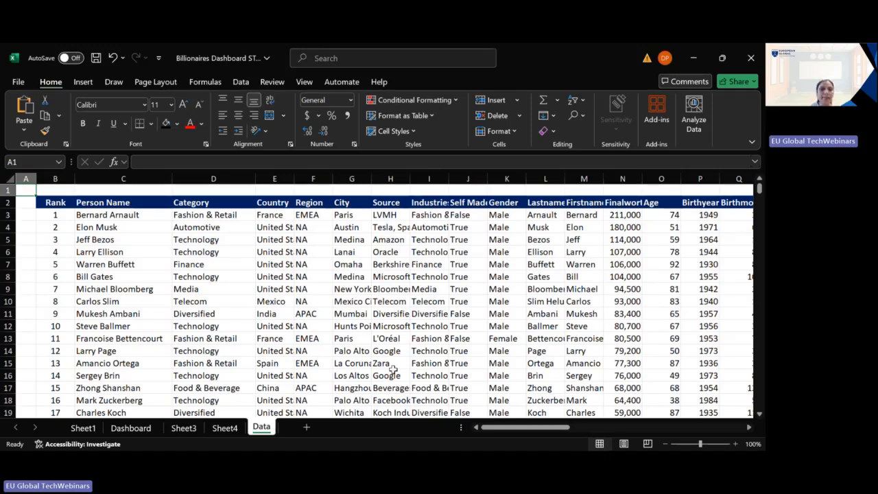
left_click(136, 428)
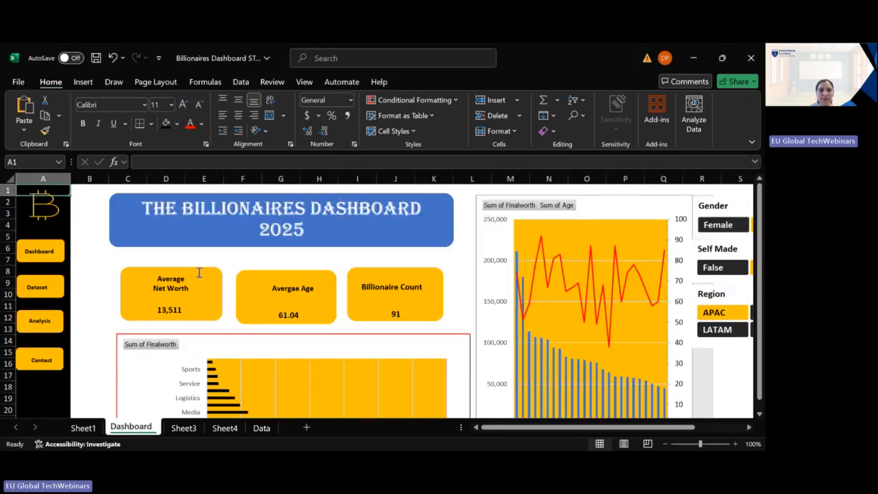
left_click_drag(159, 282, 188, 290)
left_click_drag(275, 291, 423, 288)
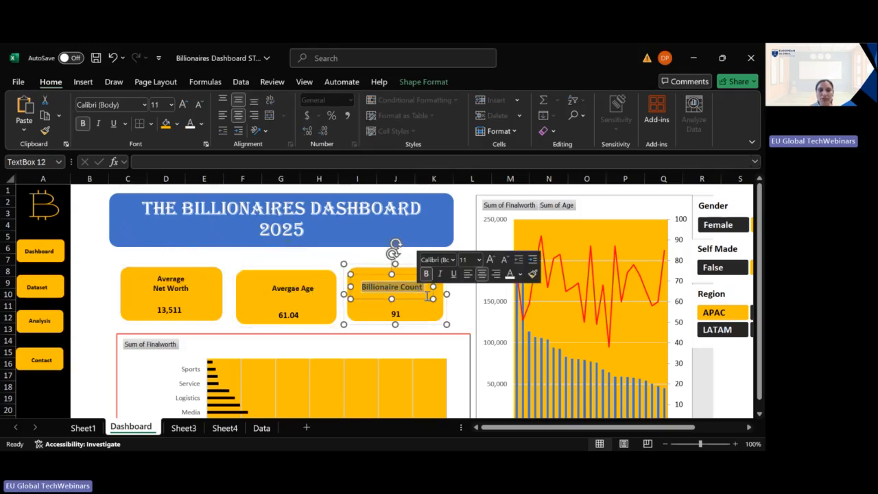
Examine the Dashboard sheet's KPI cards, the Category net worth bar chart and the net worth and age combo chart.
left_click(103, 340)
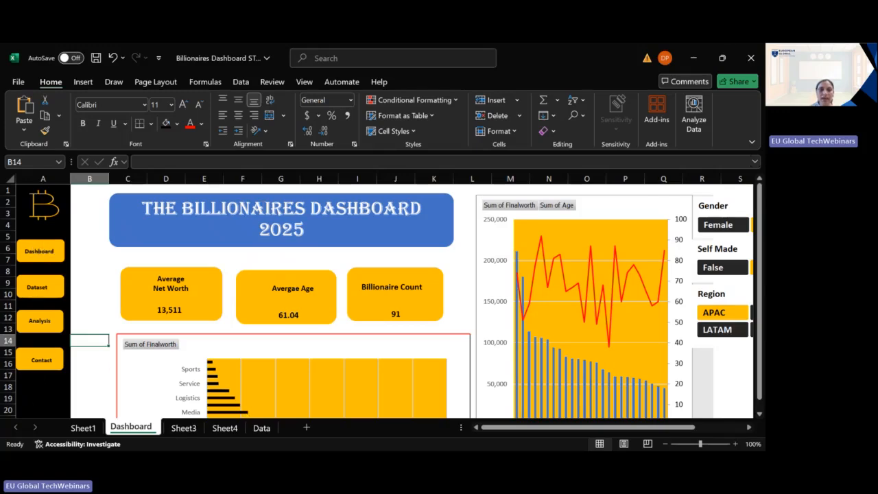
scroll(389, 382, "down", 2)
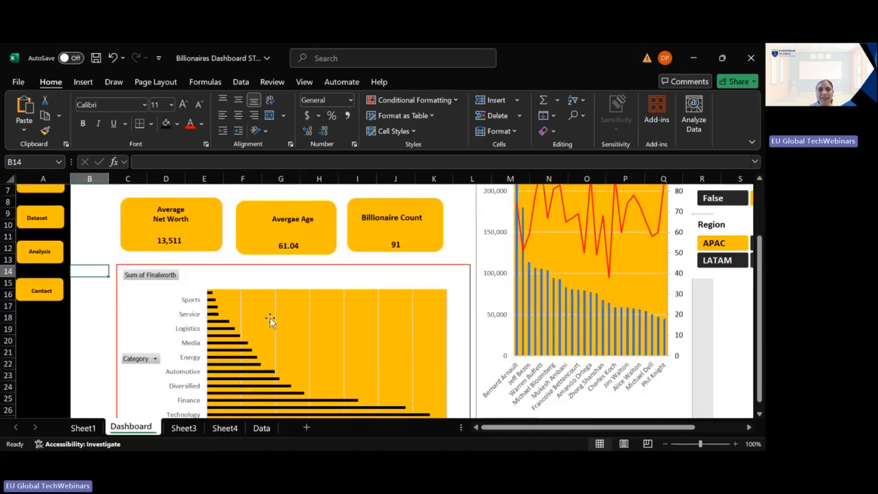
scroll(336, 245, "down", 2)
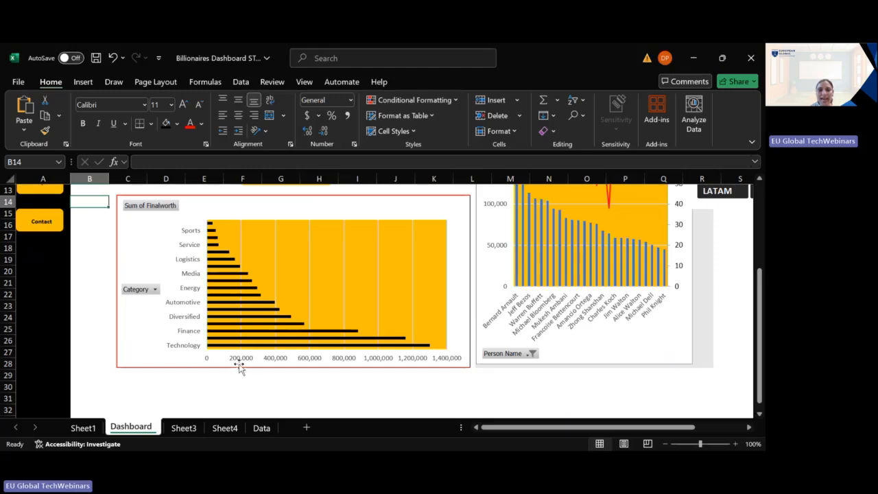
scroll(543, 369, "up", 3)
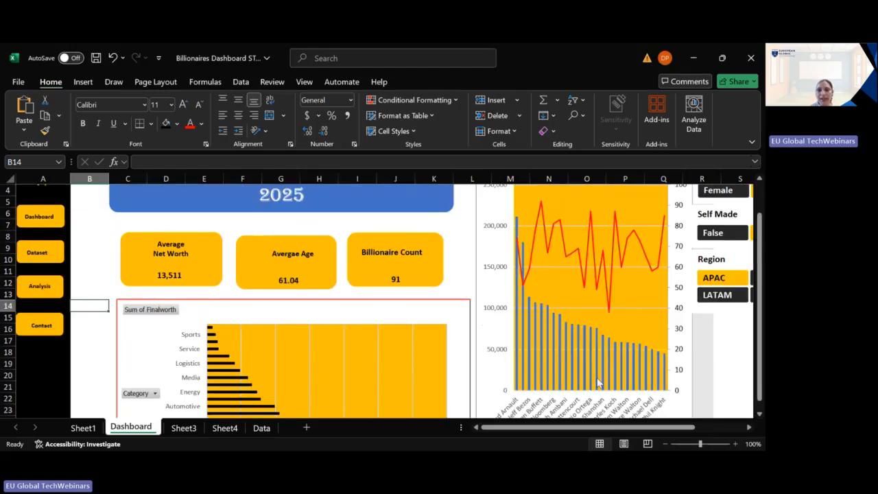
scroll(598, 382, "up", 1)
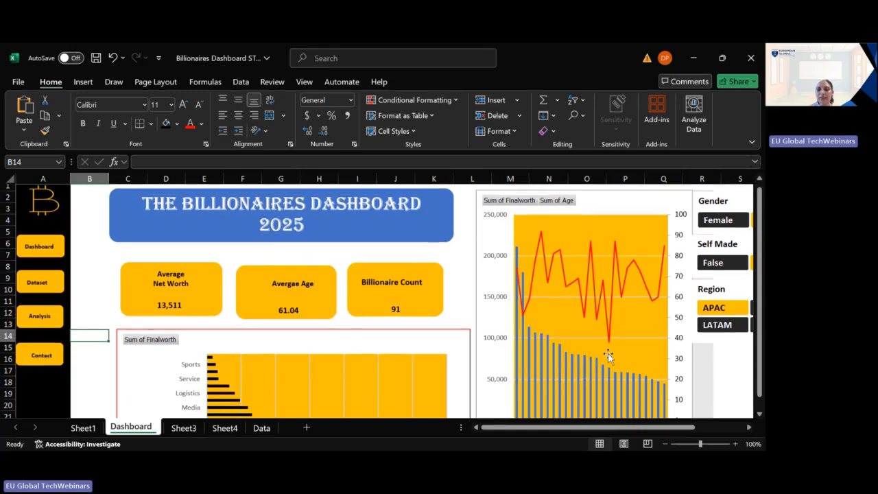
scroll(605, 205, "down", 1)
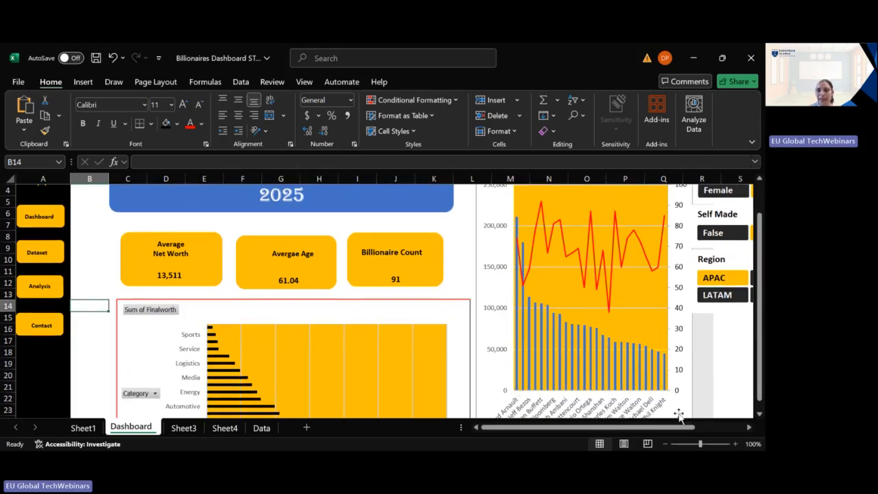
scroll(679, 414, "up", 1)
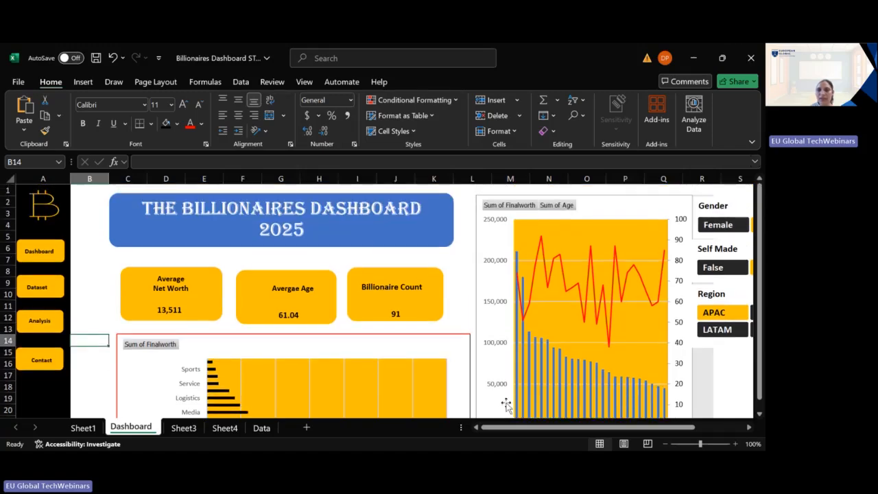
Test the slicers by switching Gender to Female and back to Male, and filter Self Made to False.
left_click_drag(613, 427, 660, 427)
left_click(590, 229)
left_click(620, 230)
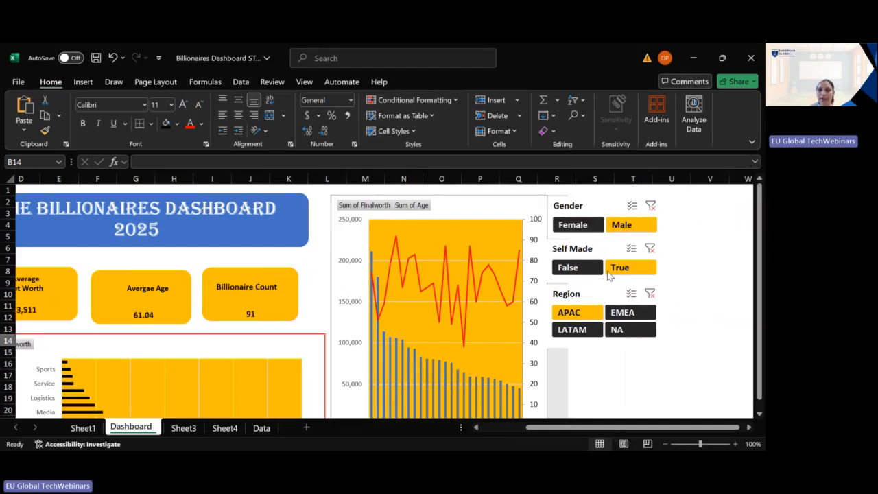
left_click(572, 271)
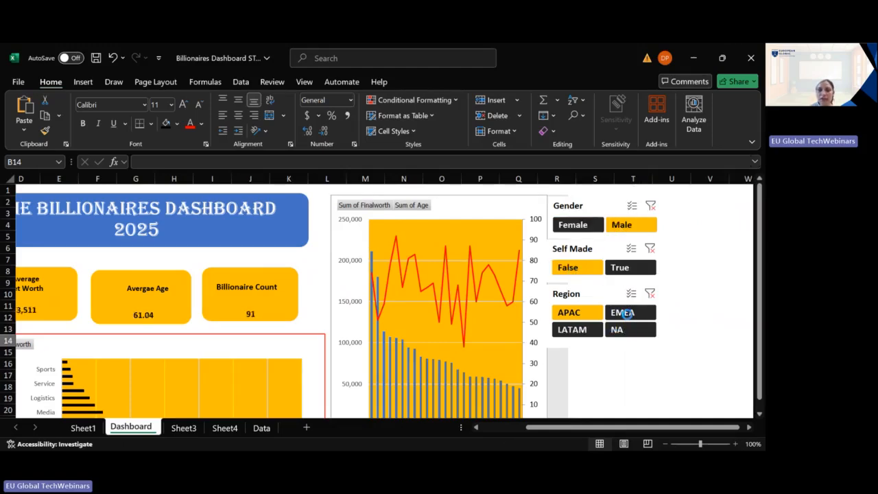